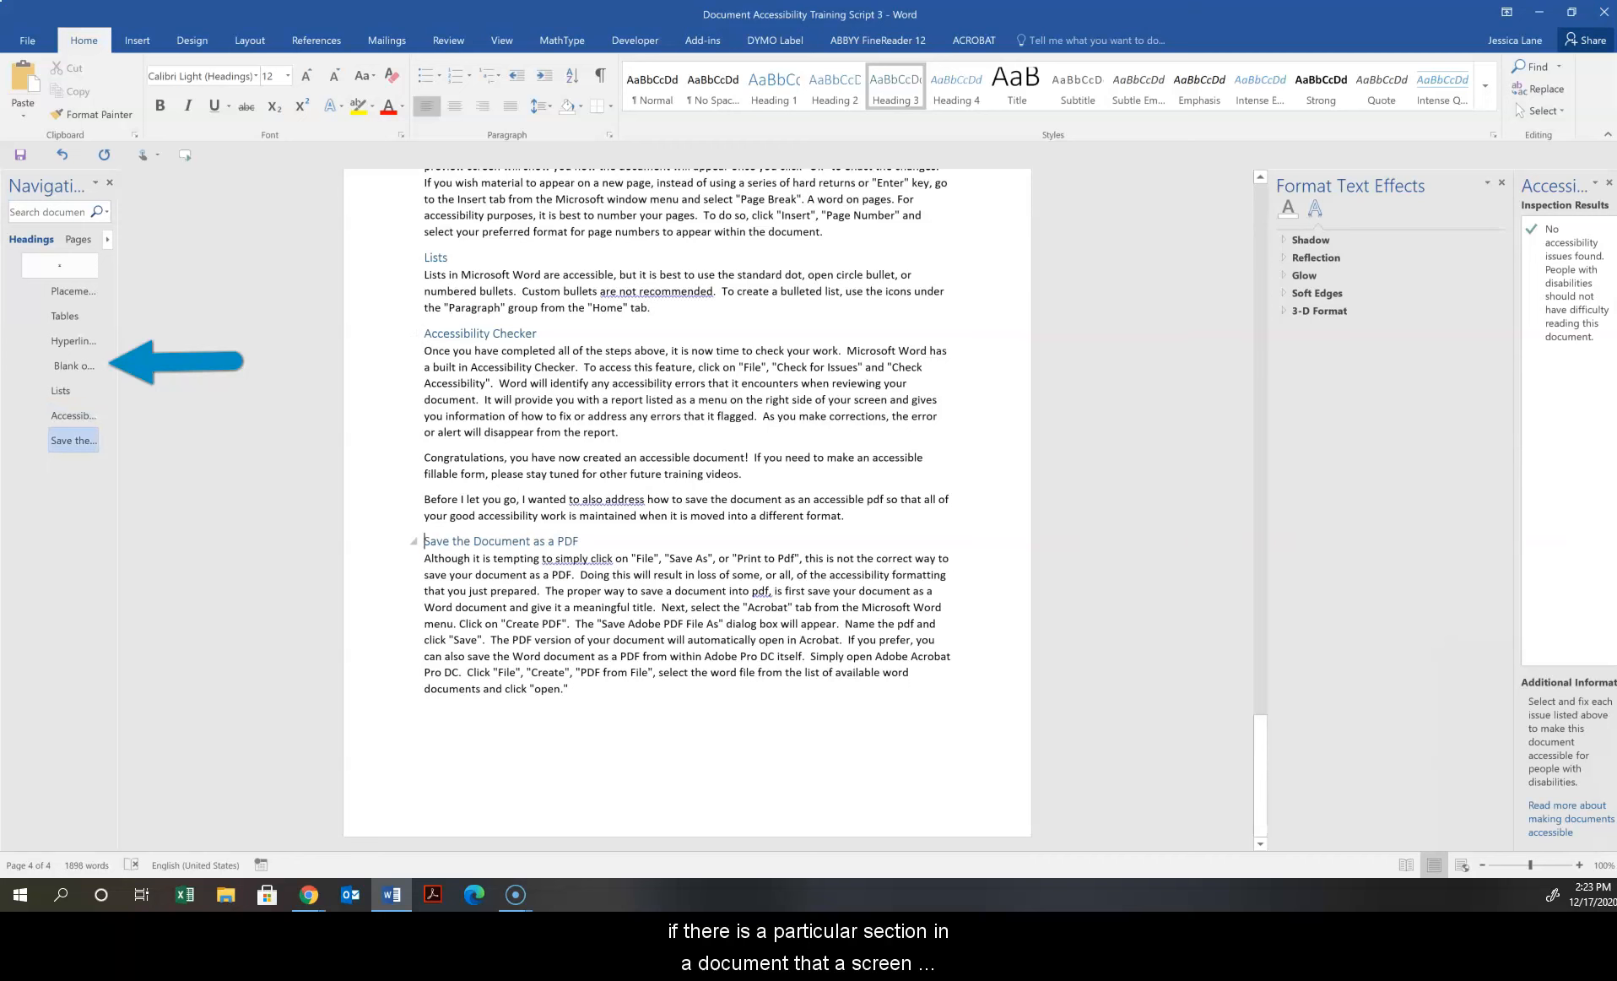
Step: Use the document's headings to jump to the section on blank or white space and to the section on placement of images
left_click(73, 365)
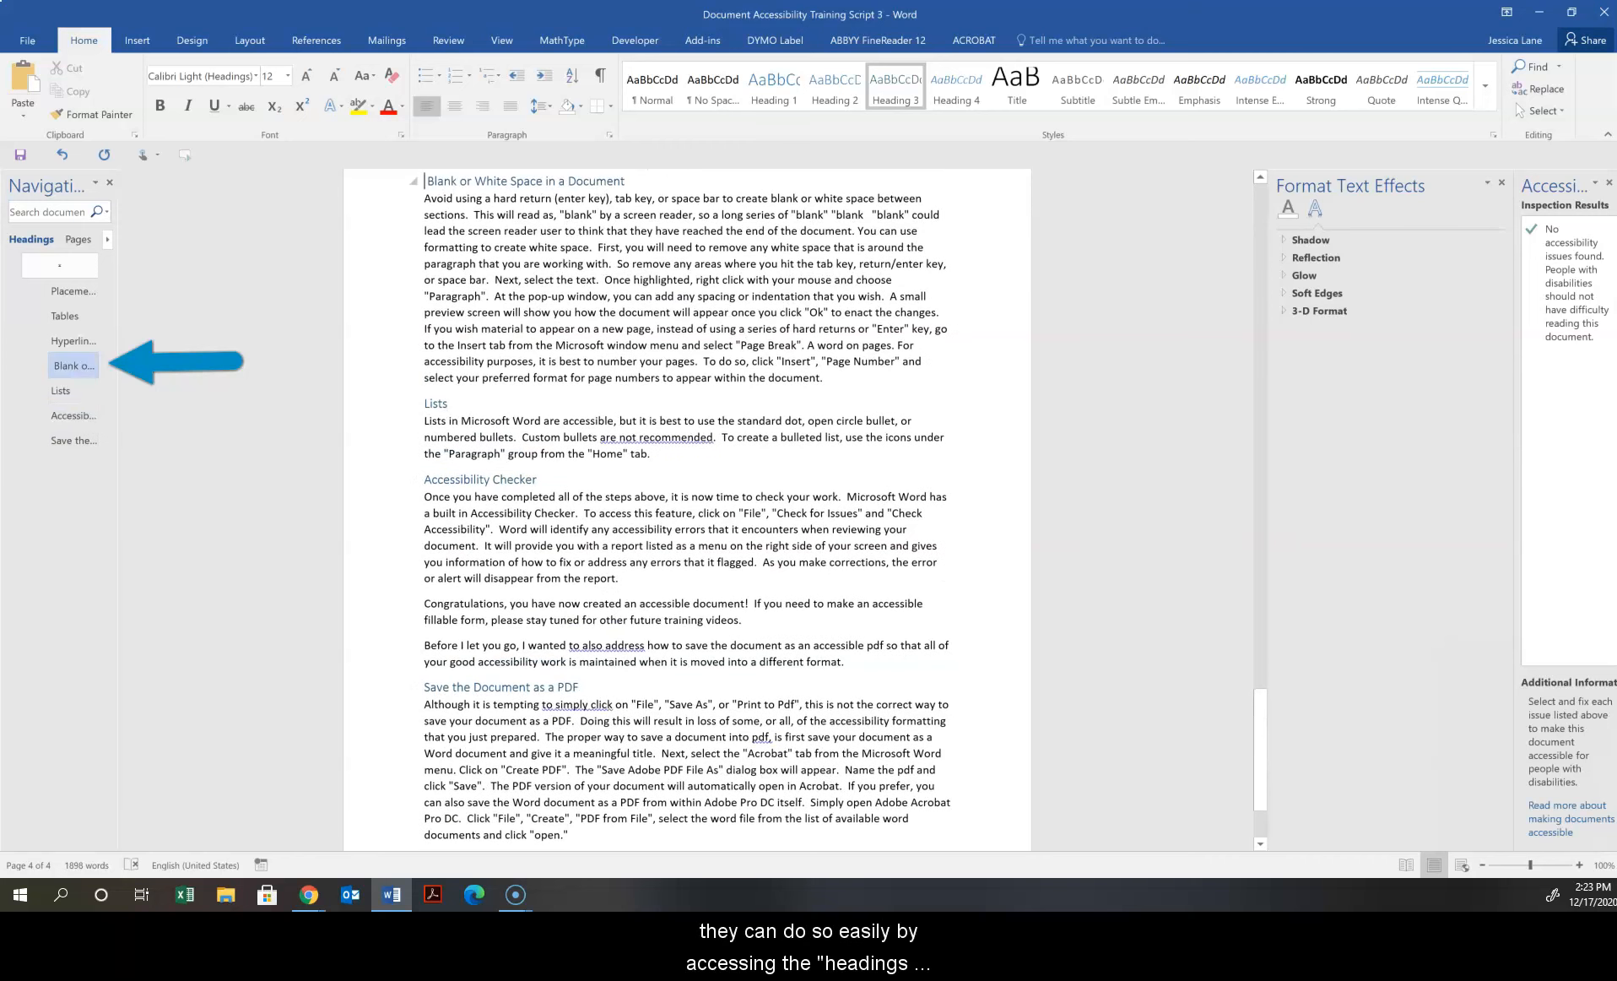
left_click(74, 291)
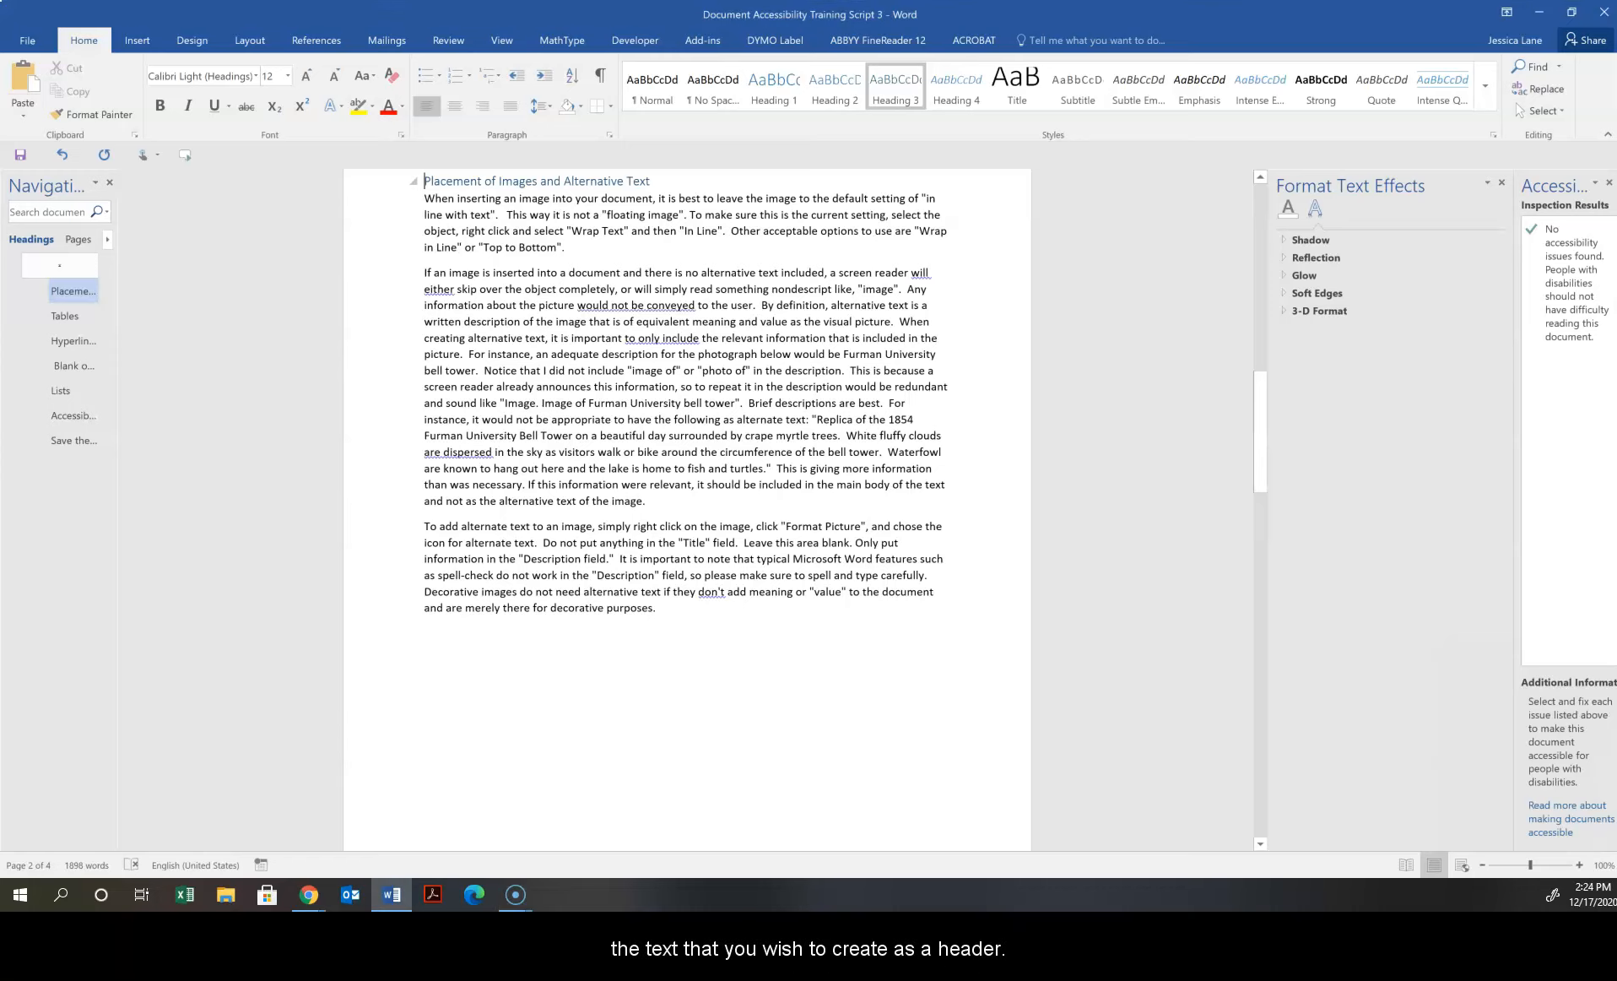
Step: Apply the Heading 1 style to the title "Microsoft Word Document Accessibility" at the start of the document
scroll(687, 510, "up", 15)
scroll(687, 509, "up", 6)
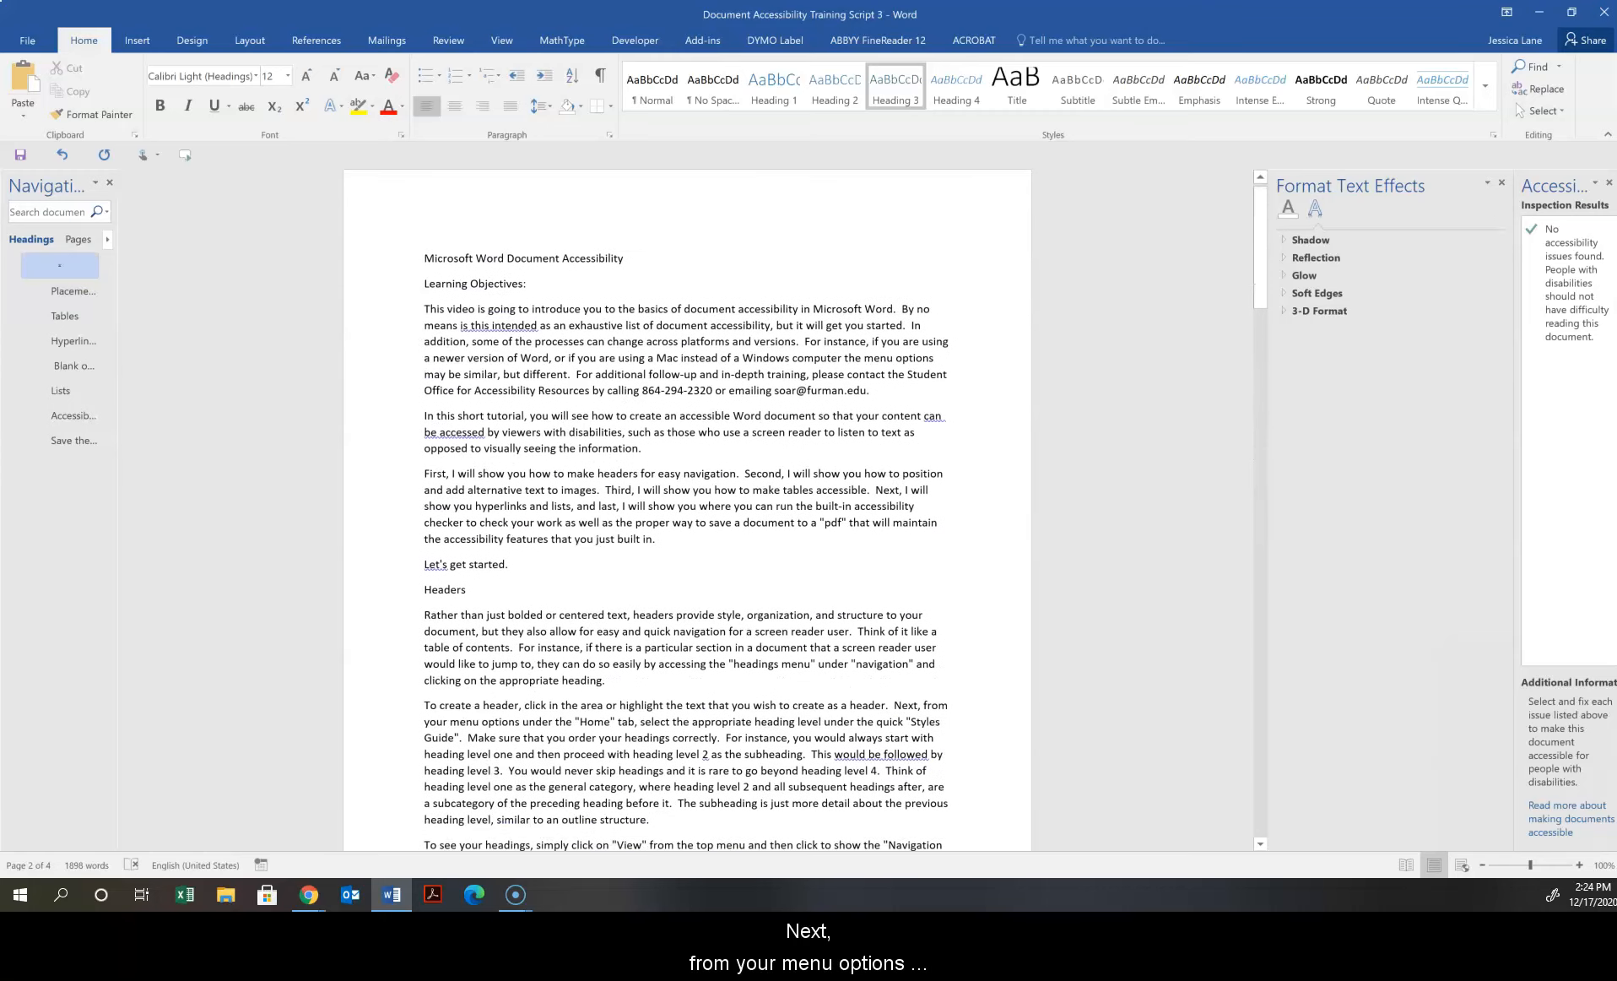
left_click(533, 273)
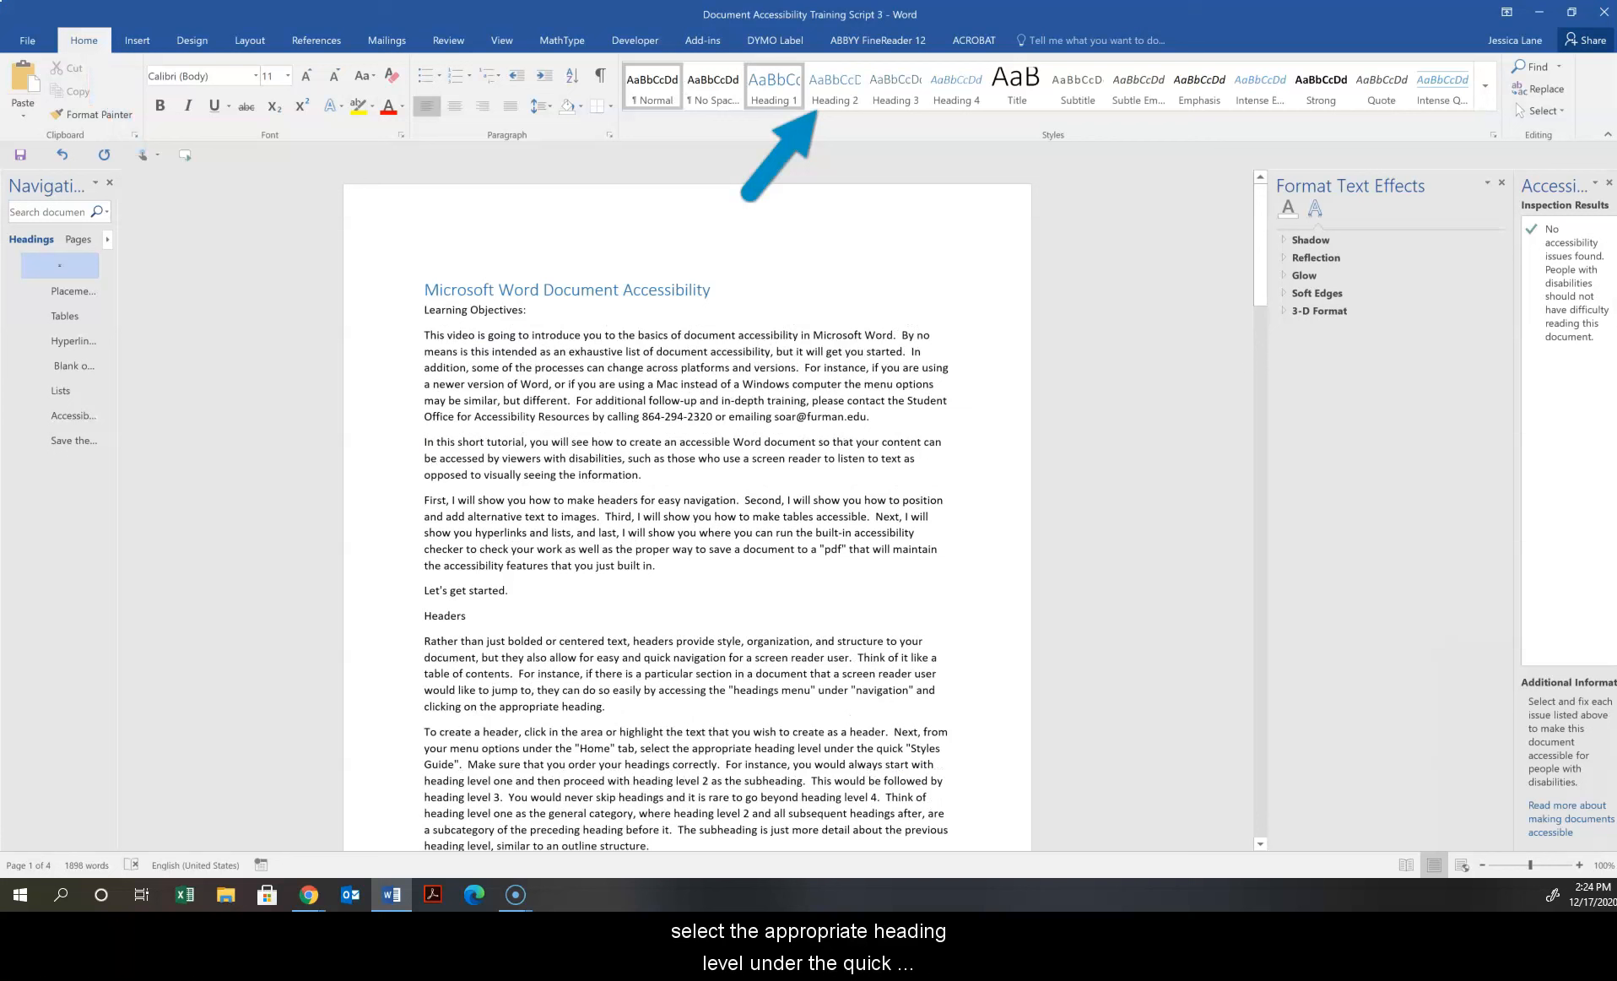
left_click(774, 87)
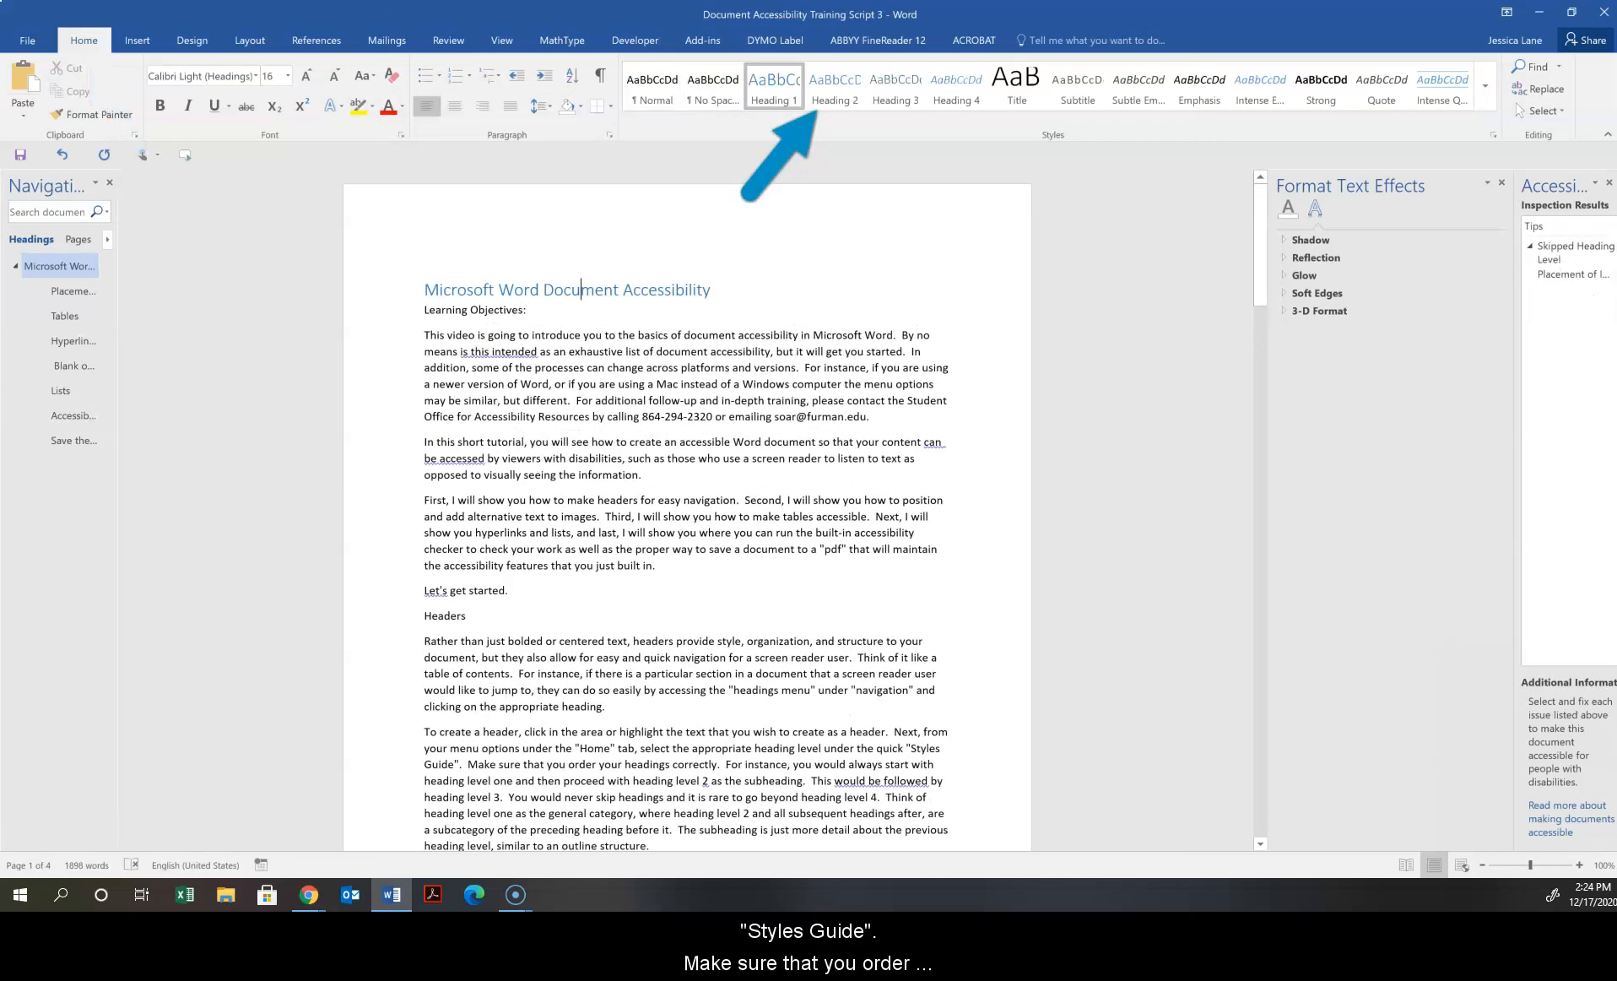
Step: Apply the Heading 2 style to "Learning Objectives:" and the Heading 3 style to "Headers"
left_click(500, 310)
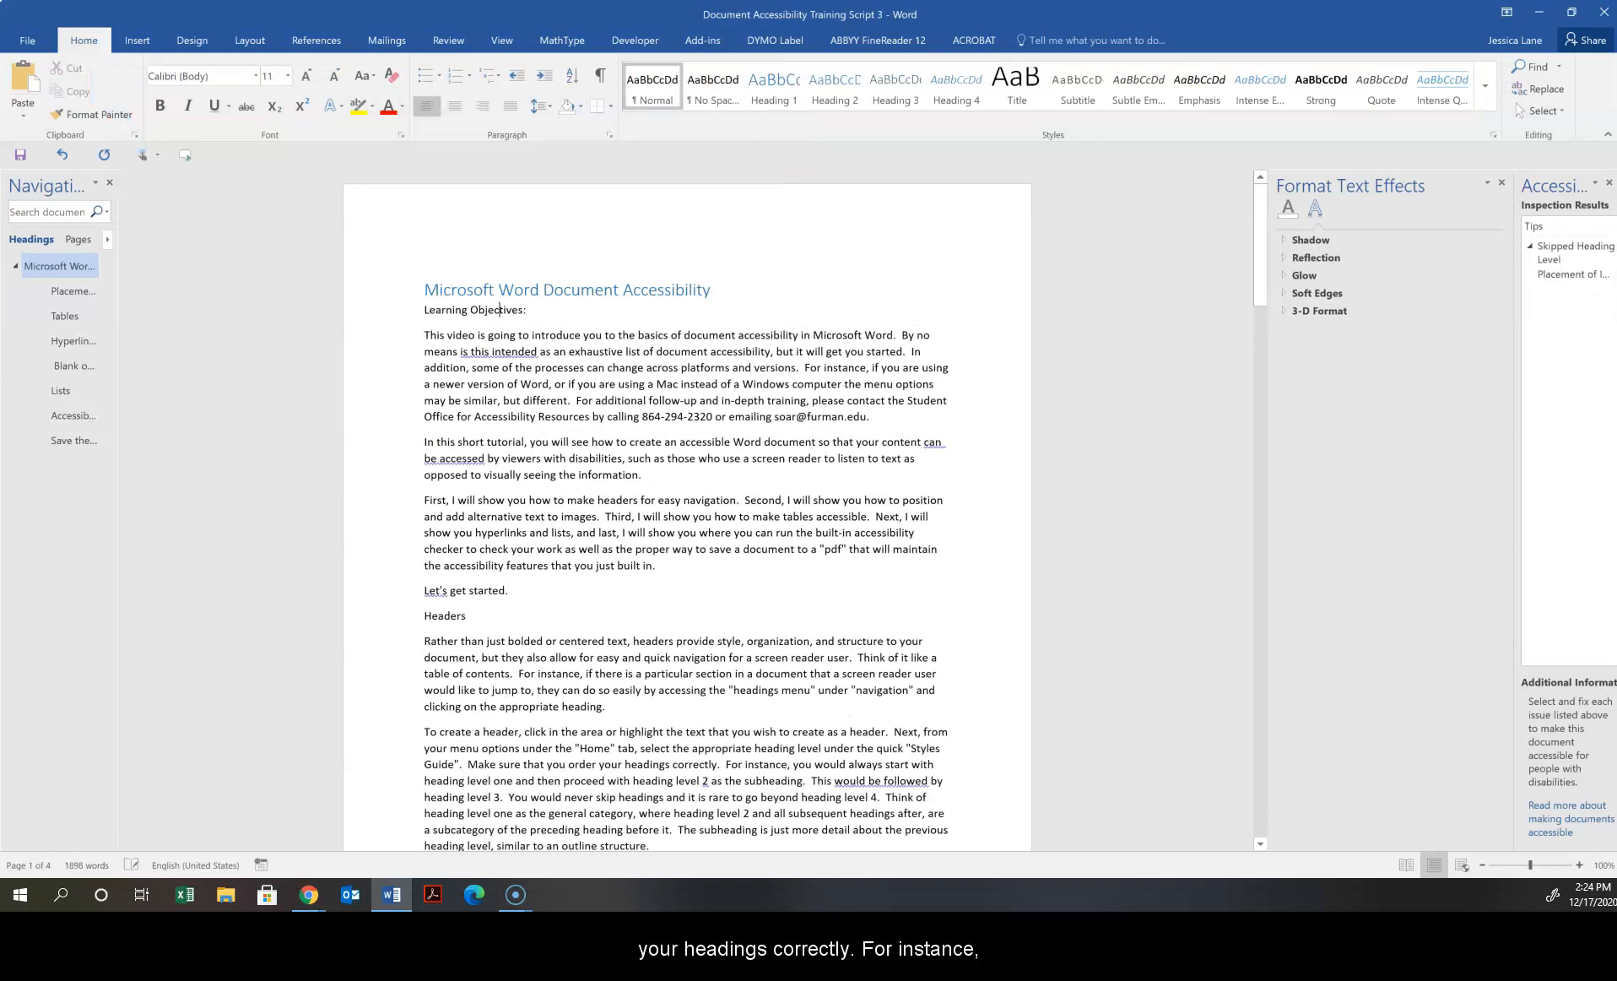
left_click(834, 87)
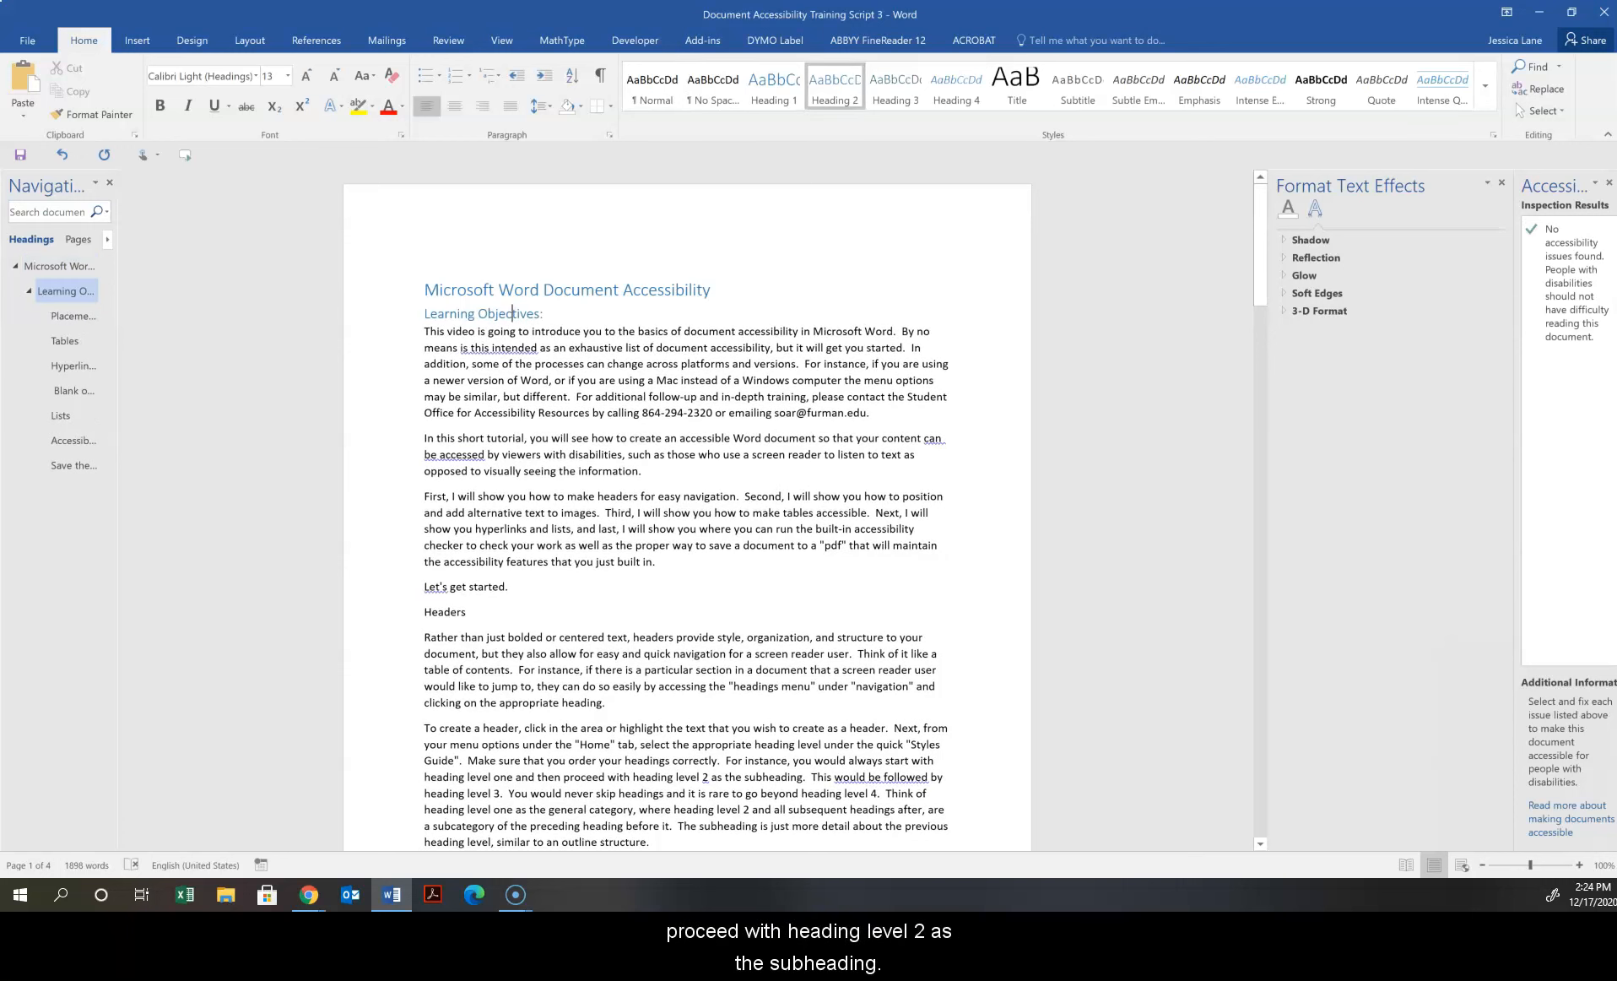
left_click(445, 612)
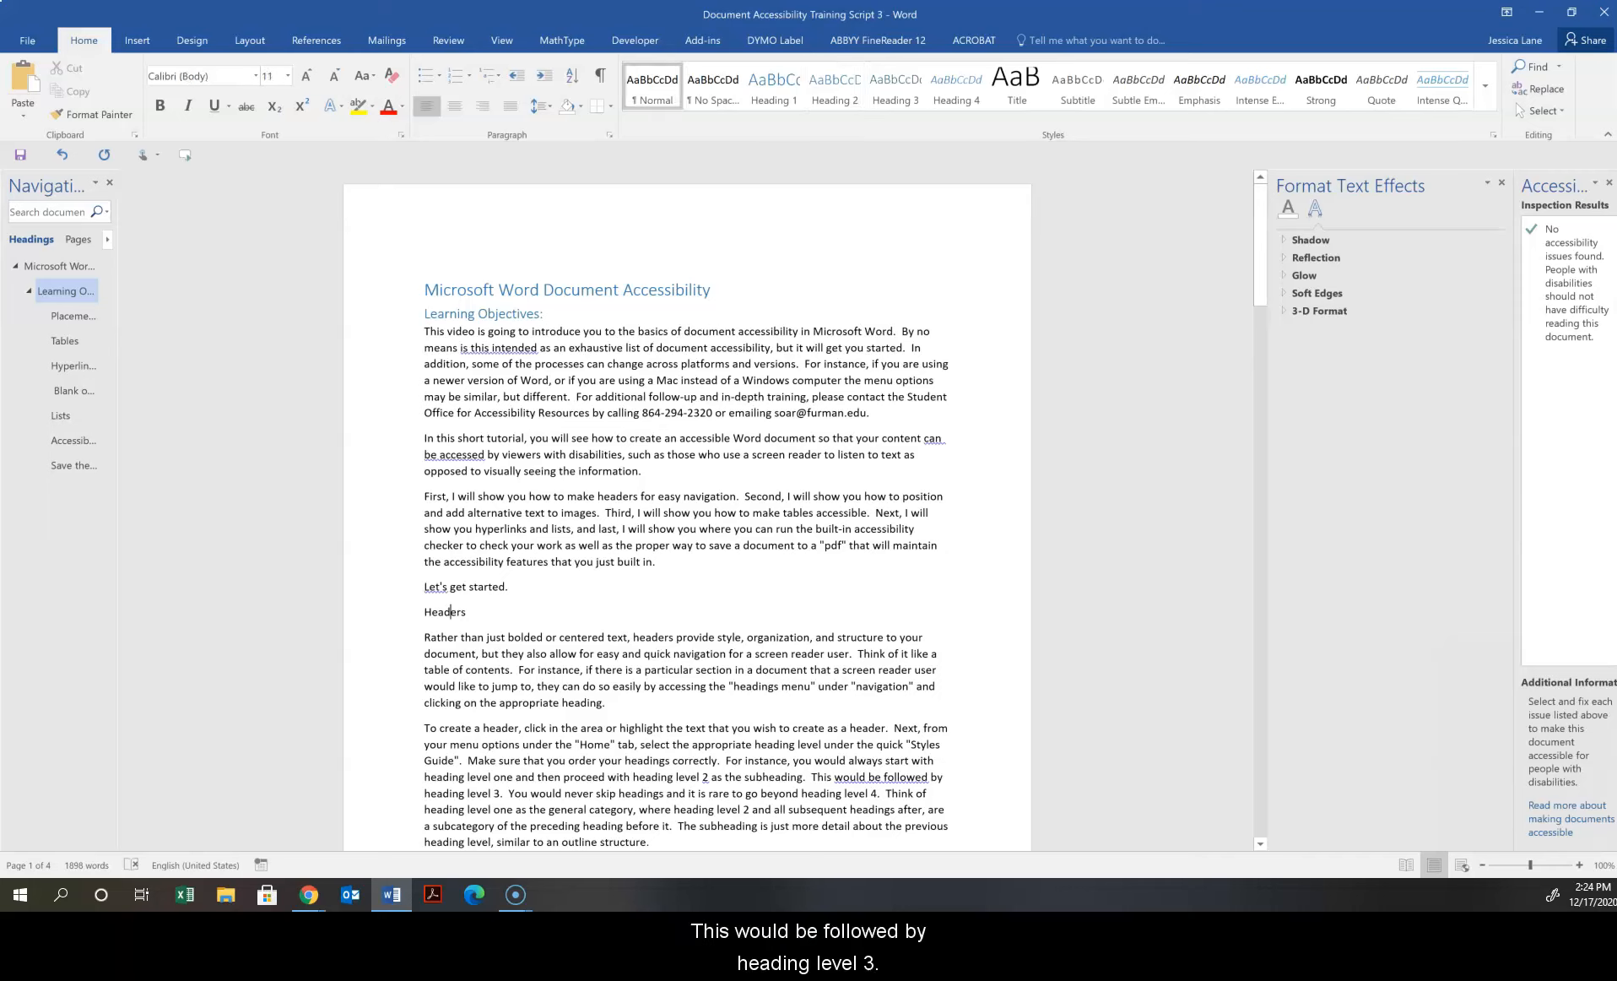
left_click(895, 84)
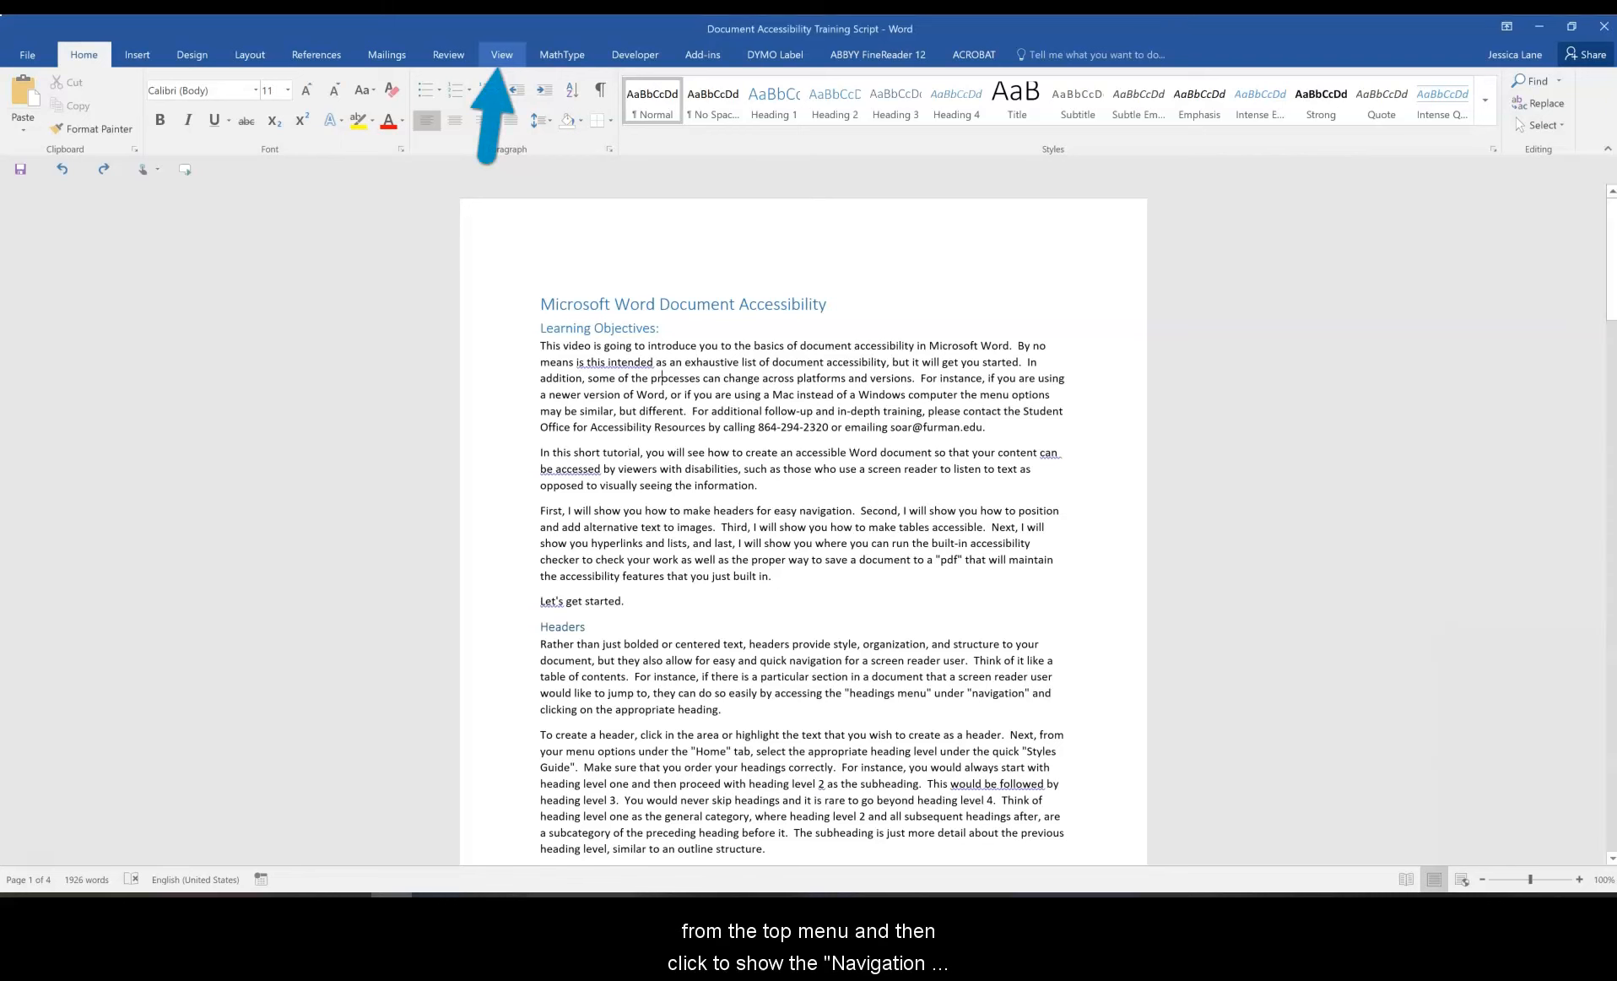
Step: Display the Navigation Pane and use its headings to jump between sections such as Accessibility Checker, Hyperlinks and Headers
left_click(501, 54)
left_click(206, 125)
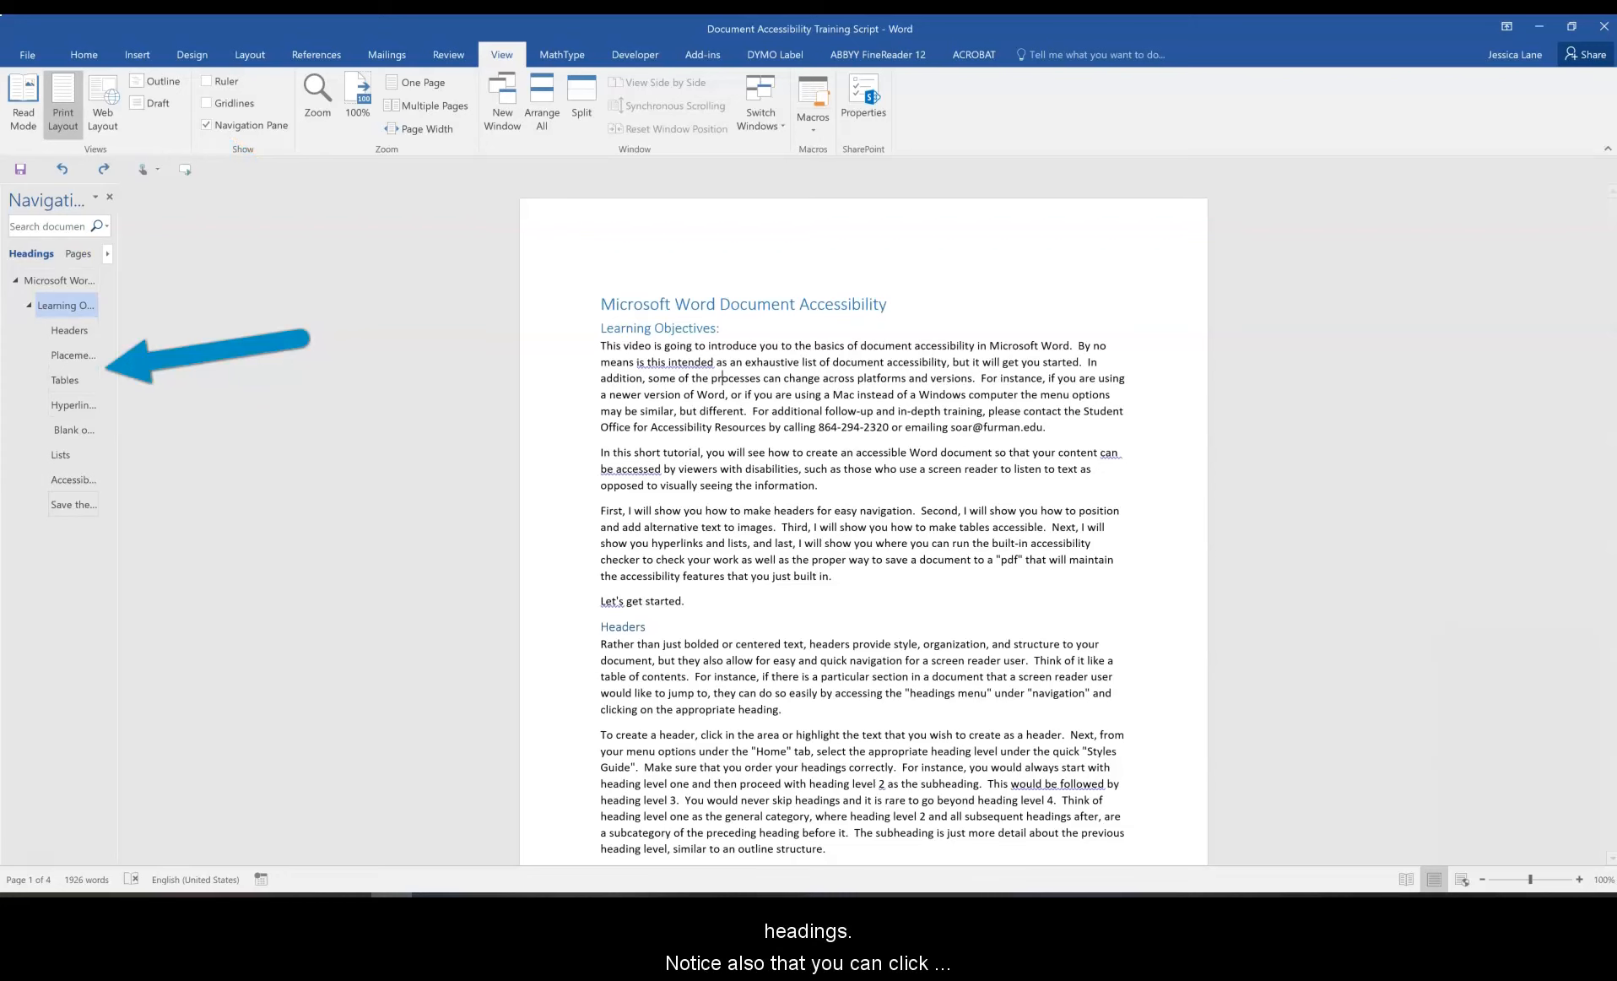
left_click(74, 479)
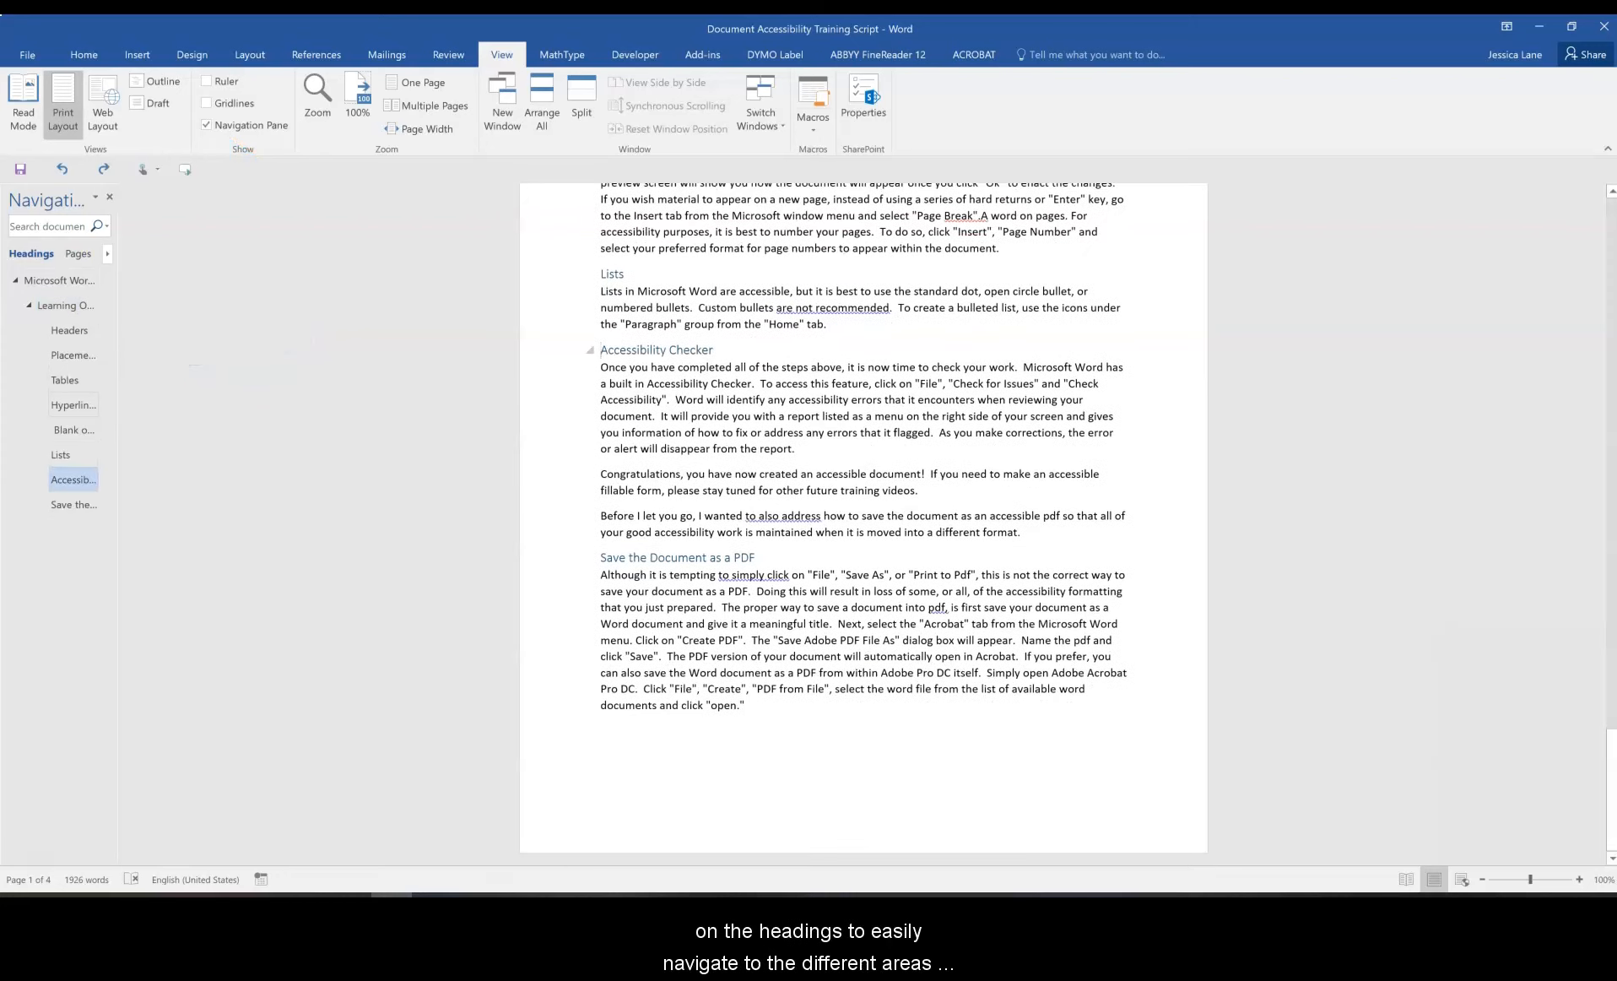
left_click(73, 405)
left_click(73, 330)
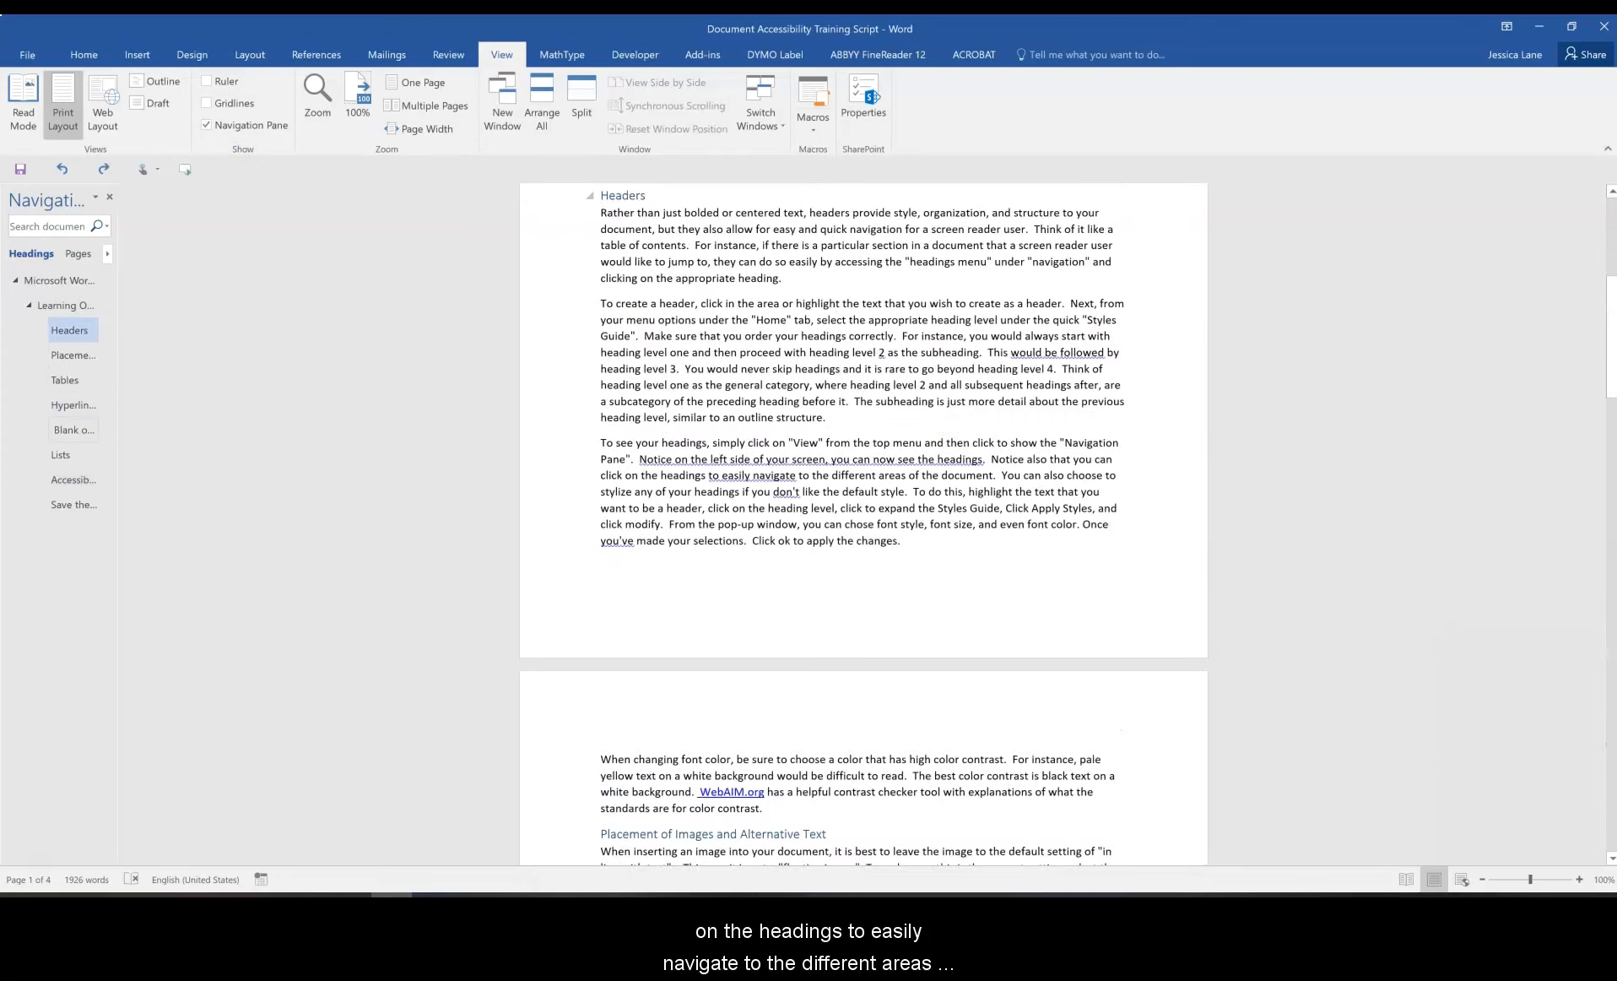
left_click(74, 429)
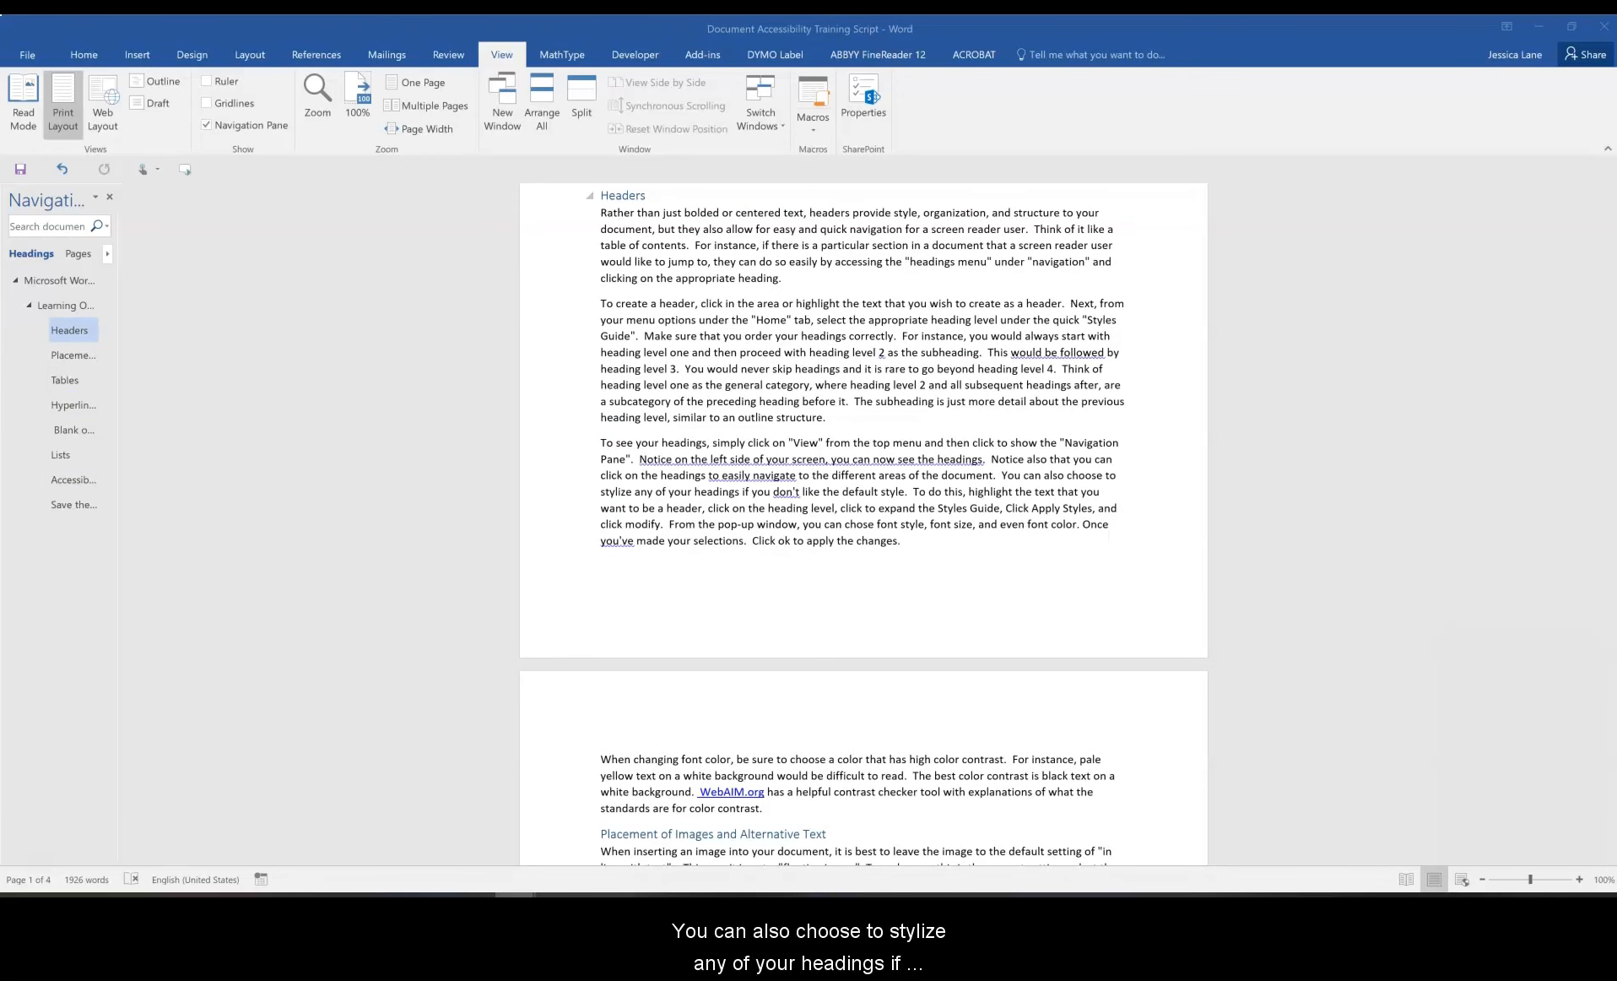
Step: Select the "Headers" heading and open its Heading 3 style for modification through Apply Styles
left_click(754, 369)
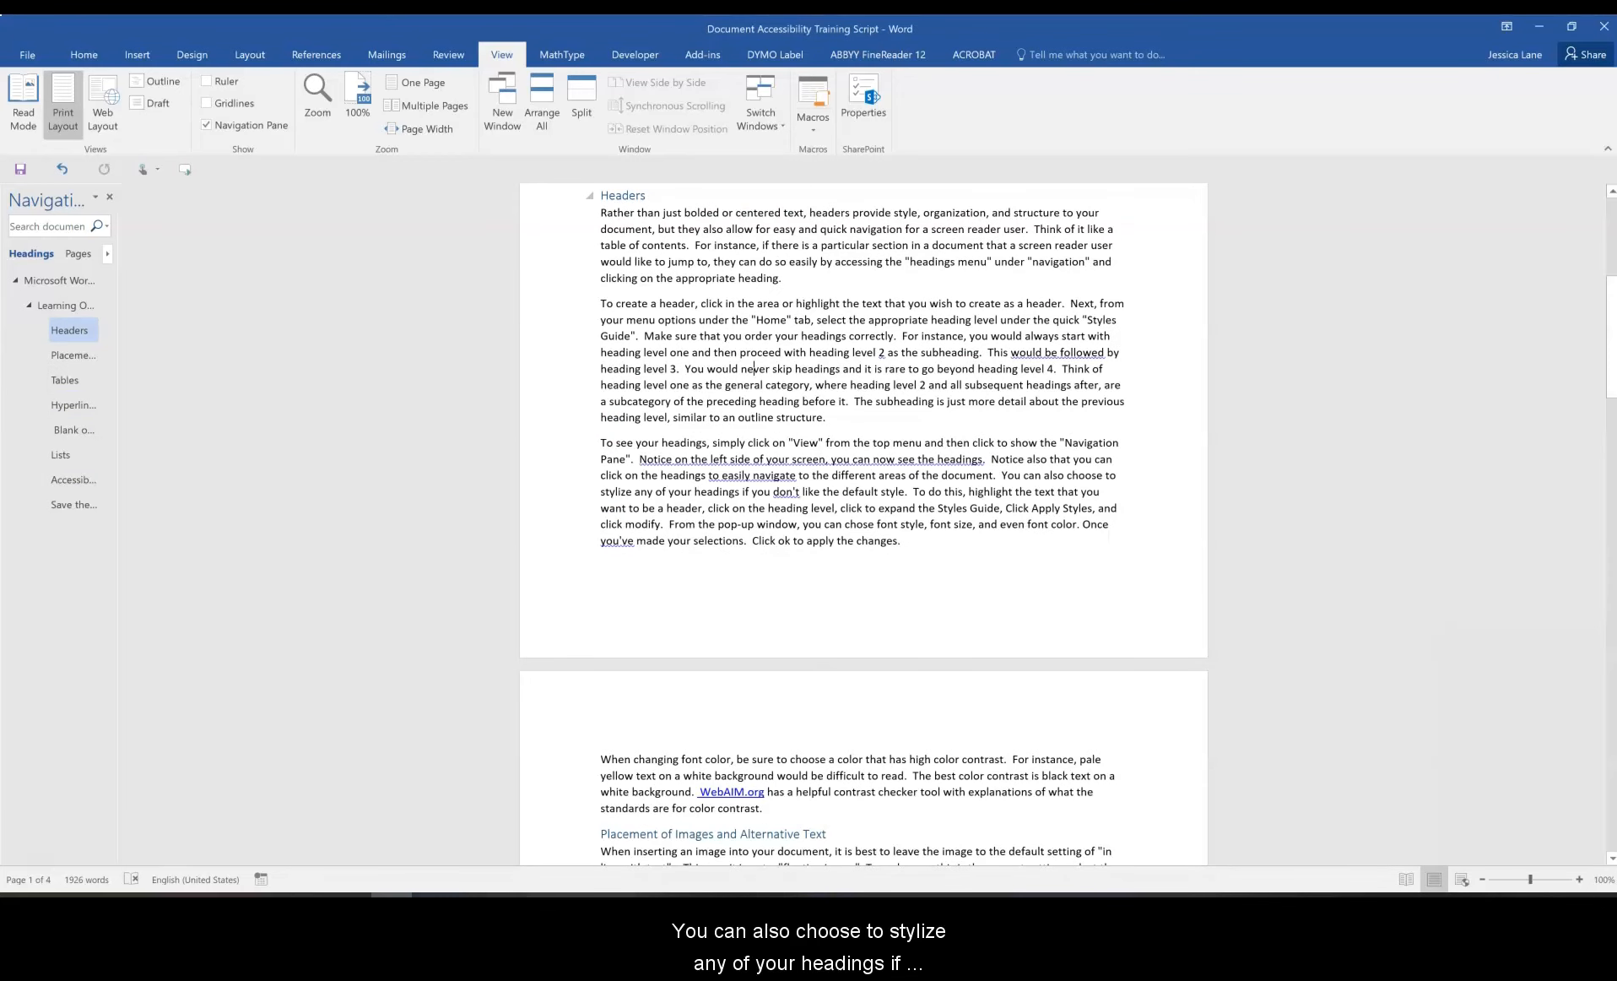
left_click_drag(646, 195, 599, 195)
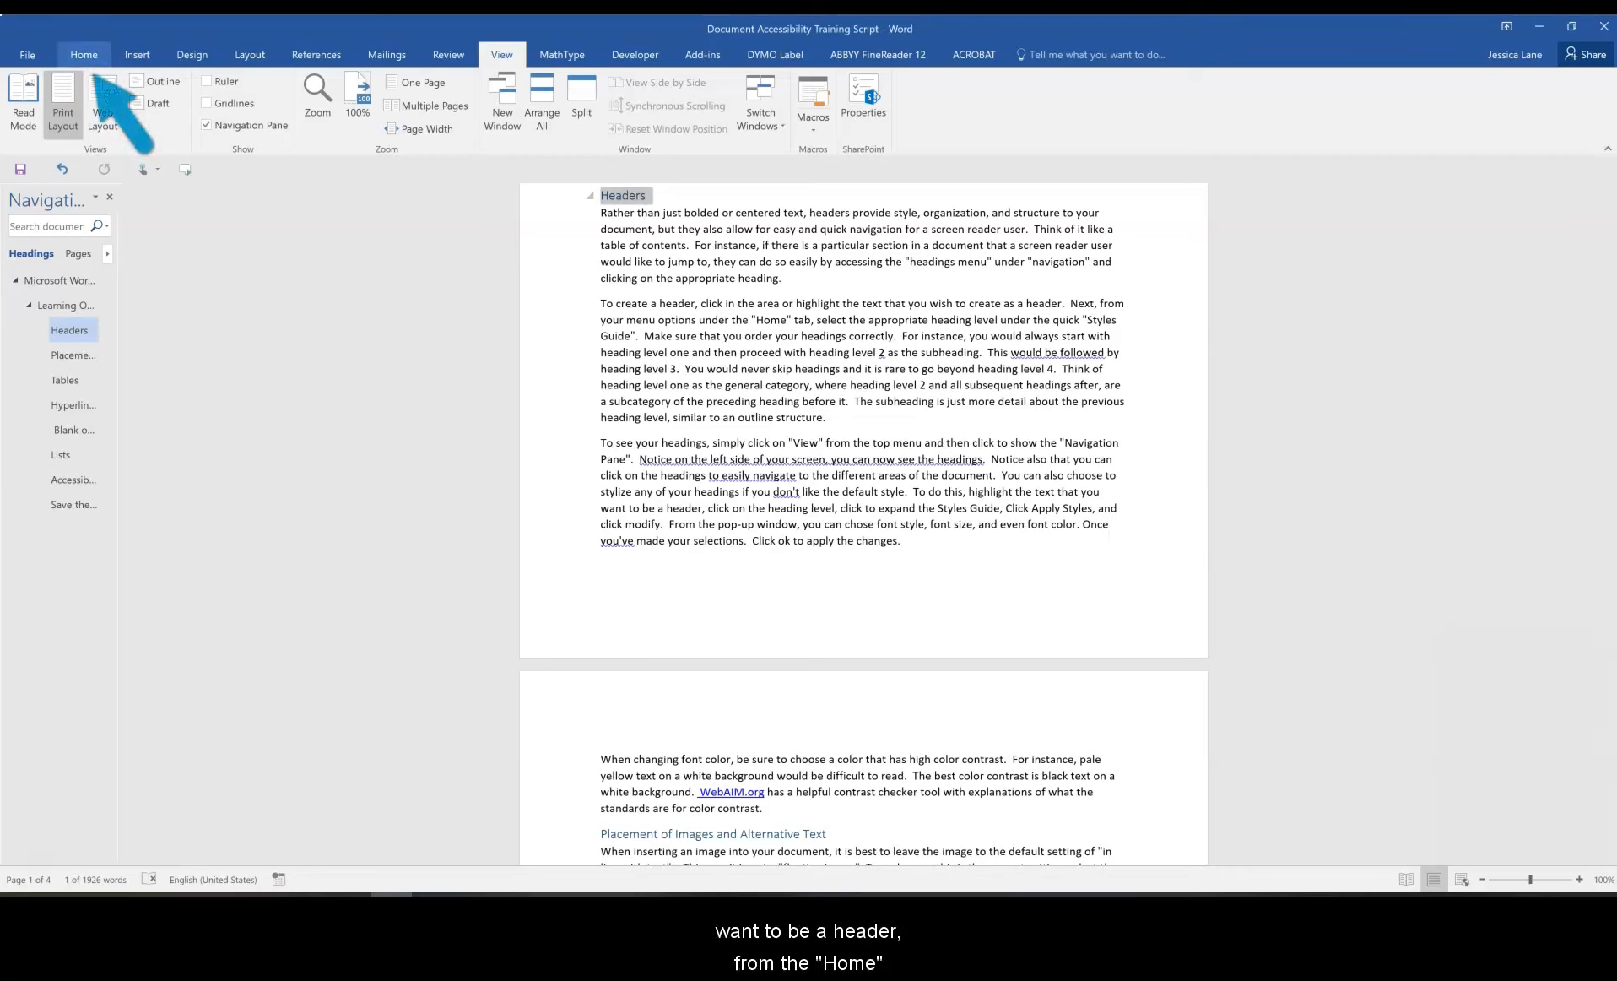
left_click(83, 54)
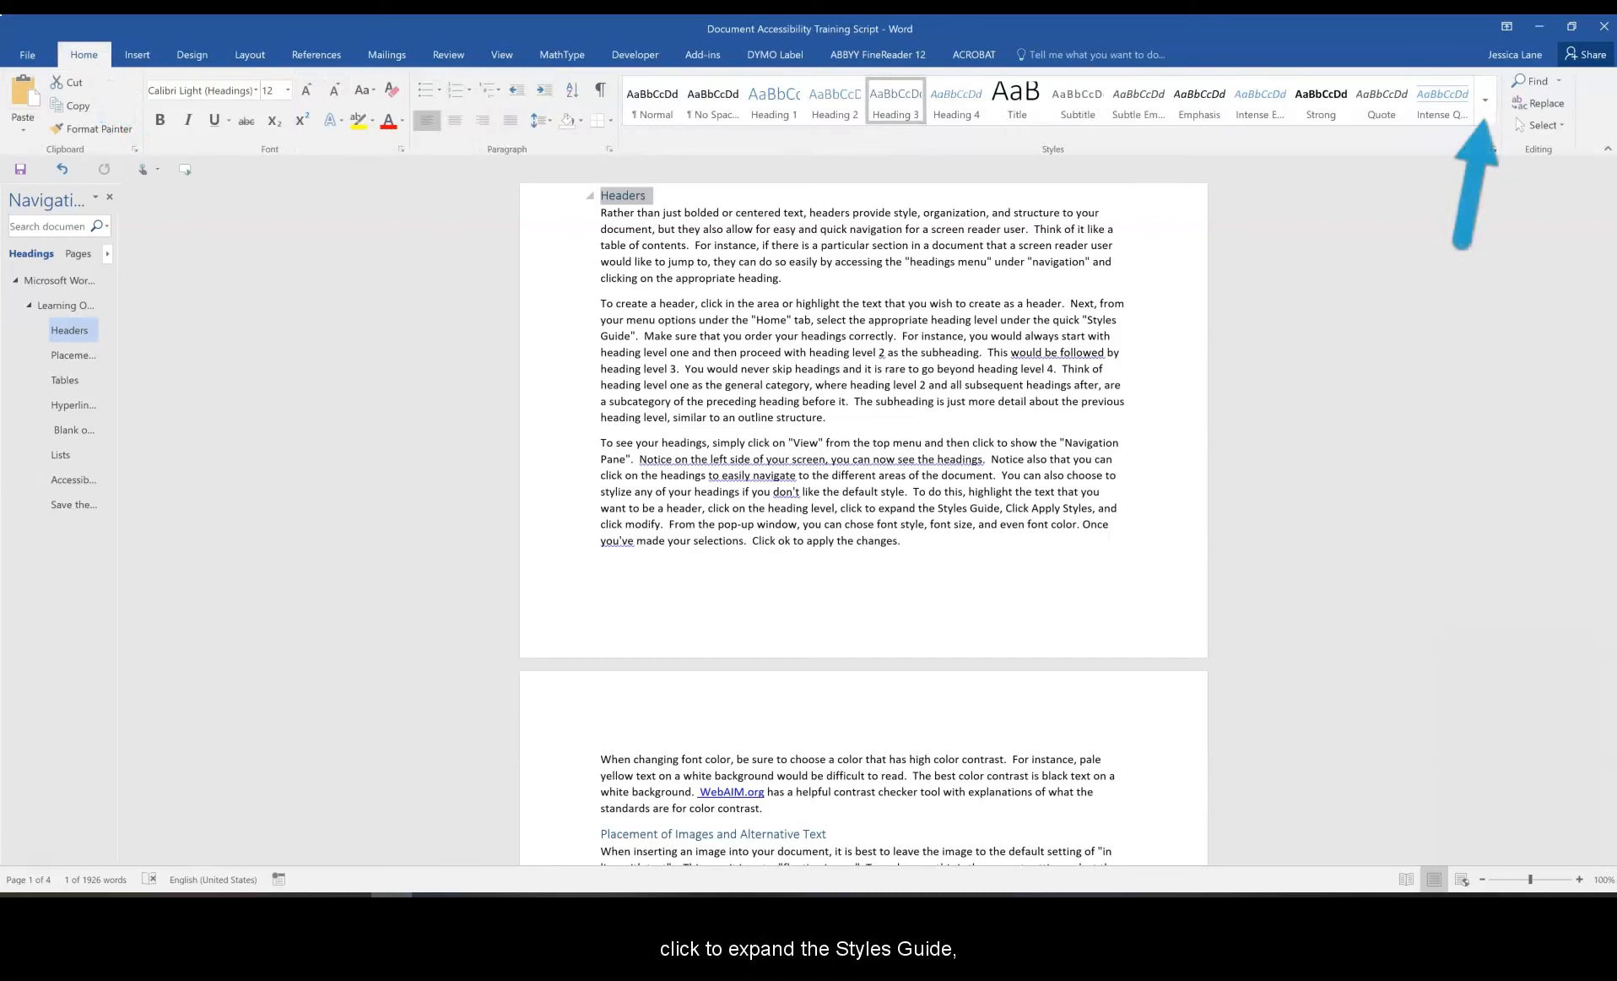
left_click(1486, 101)
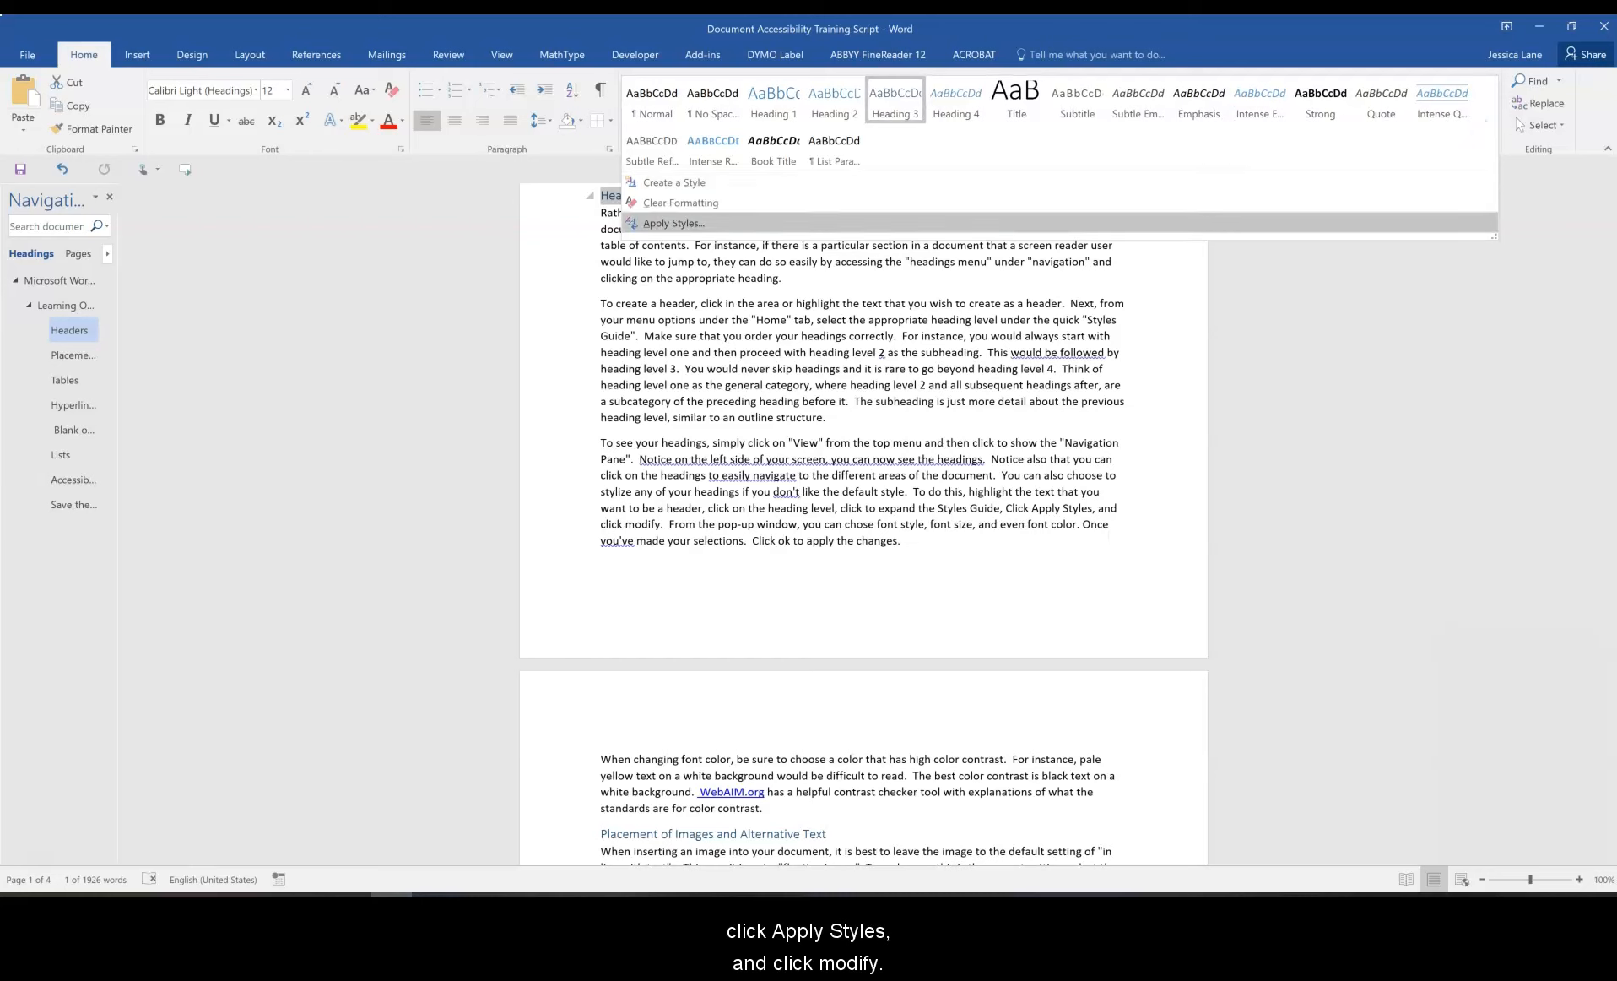
left_click(674, 223)
left_click(1342, 299)
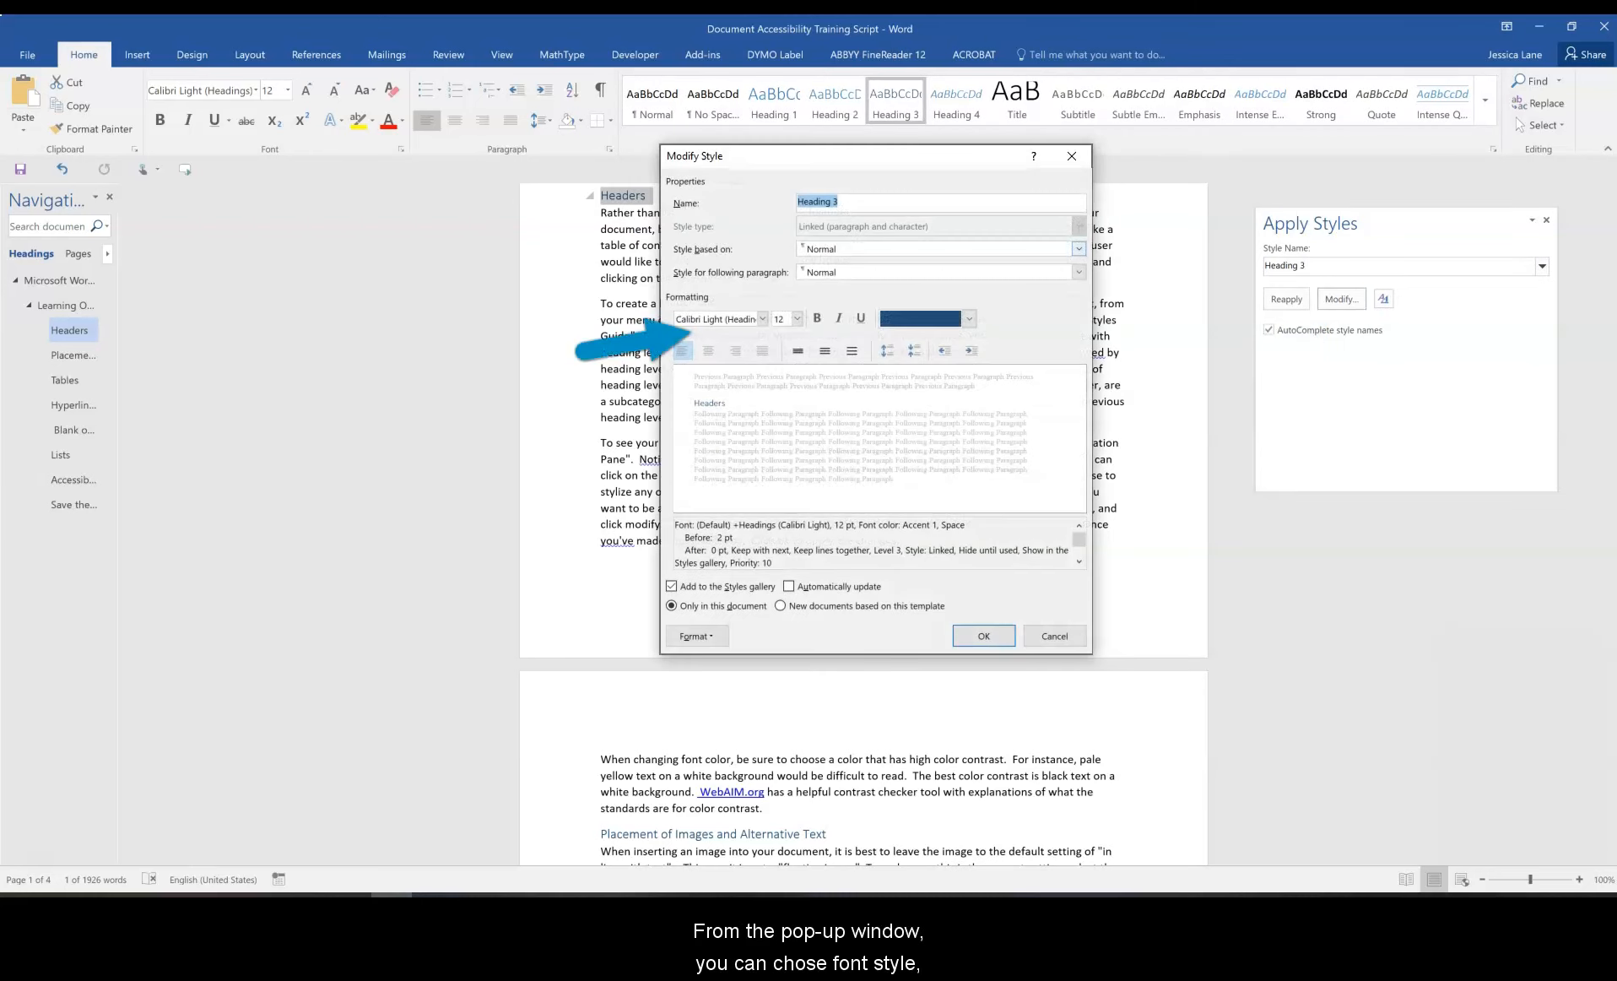
Step: Look through the font and font size choices for the Heading 3 style and pick standard yellow as its font color
left_click(762, 319)
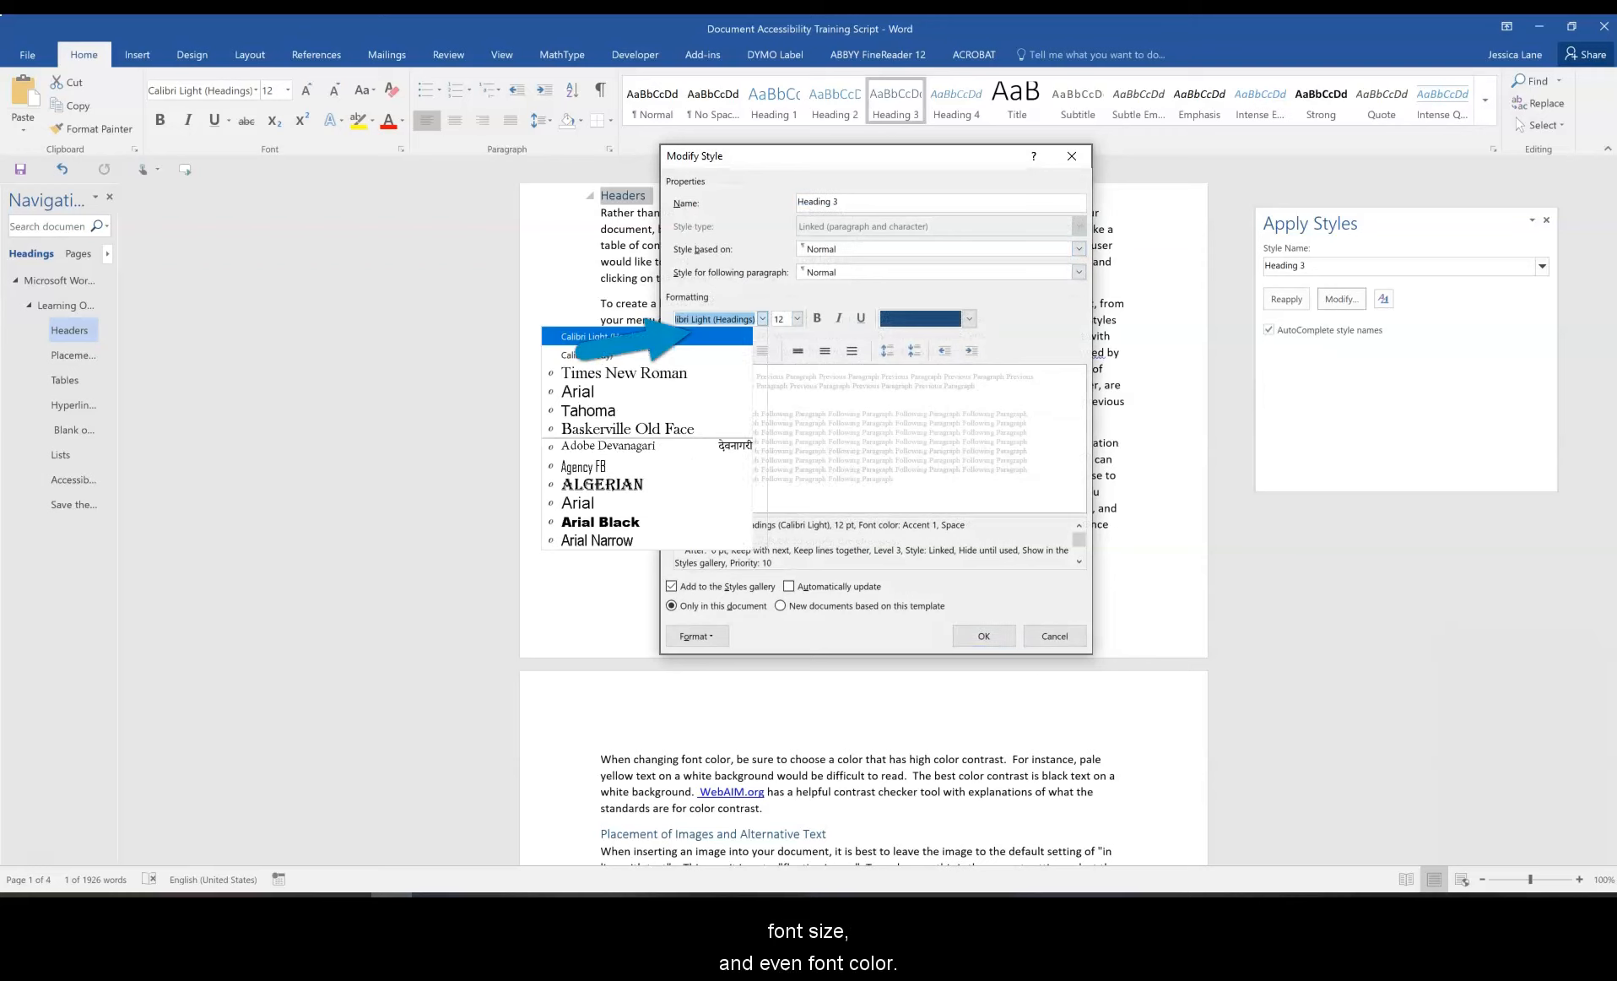
left_click(762, 319)
left_click(796, 319)
left_click(797, 319)
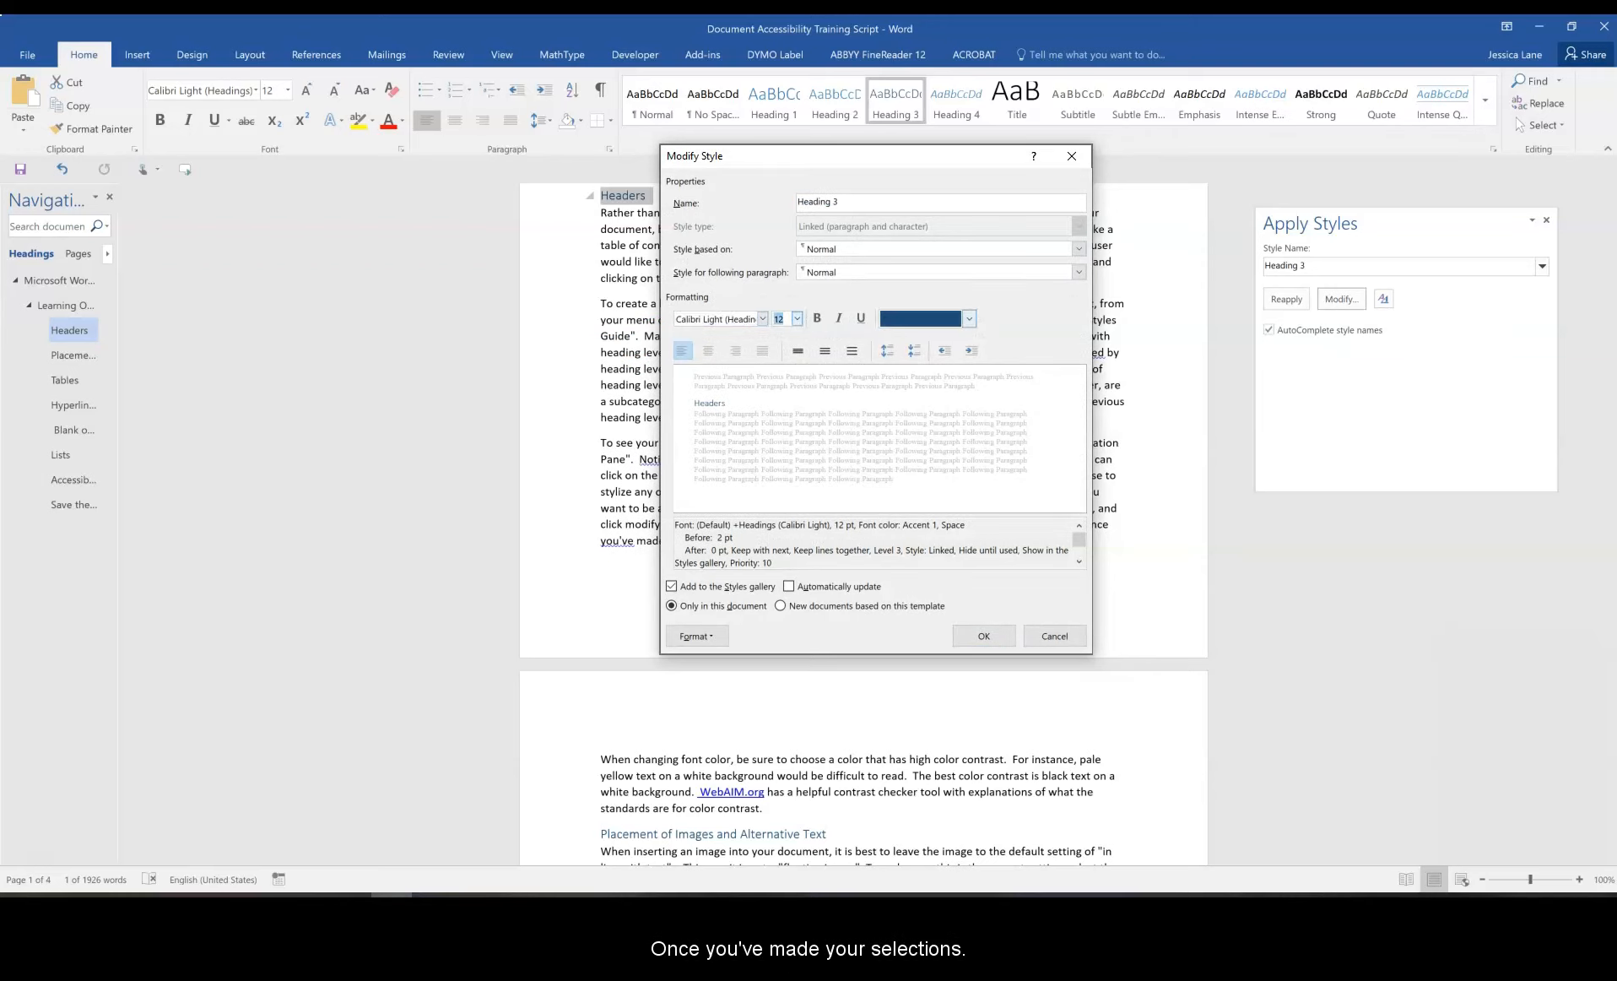
left_click(968, 318)
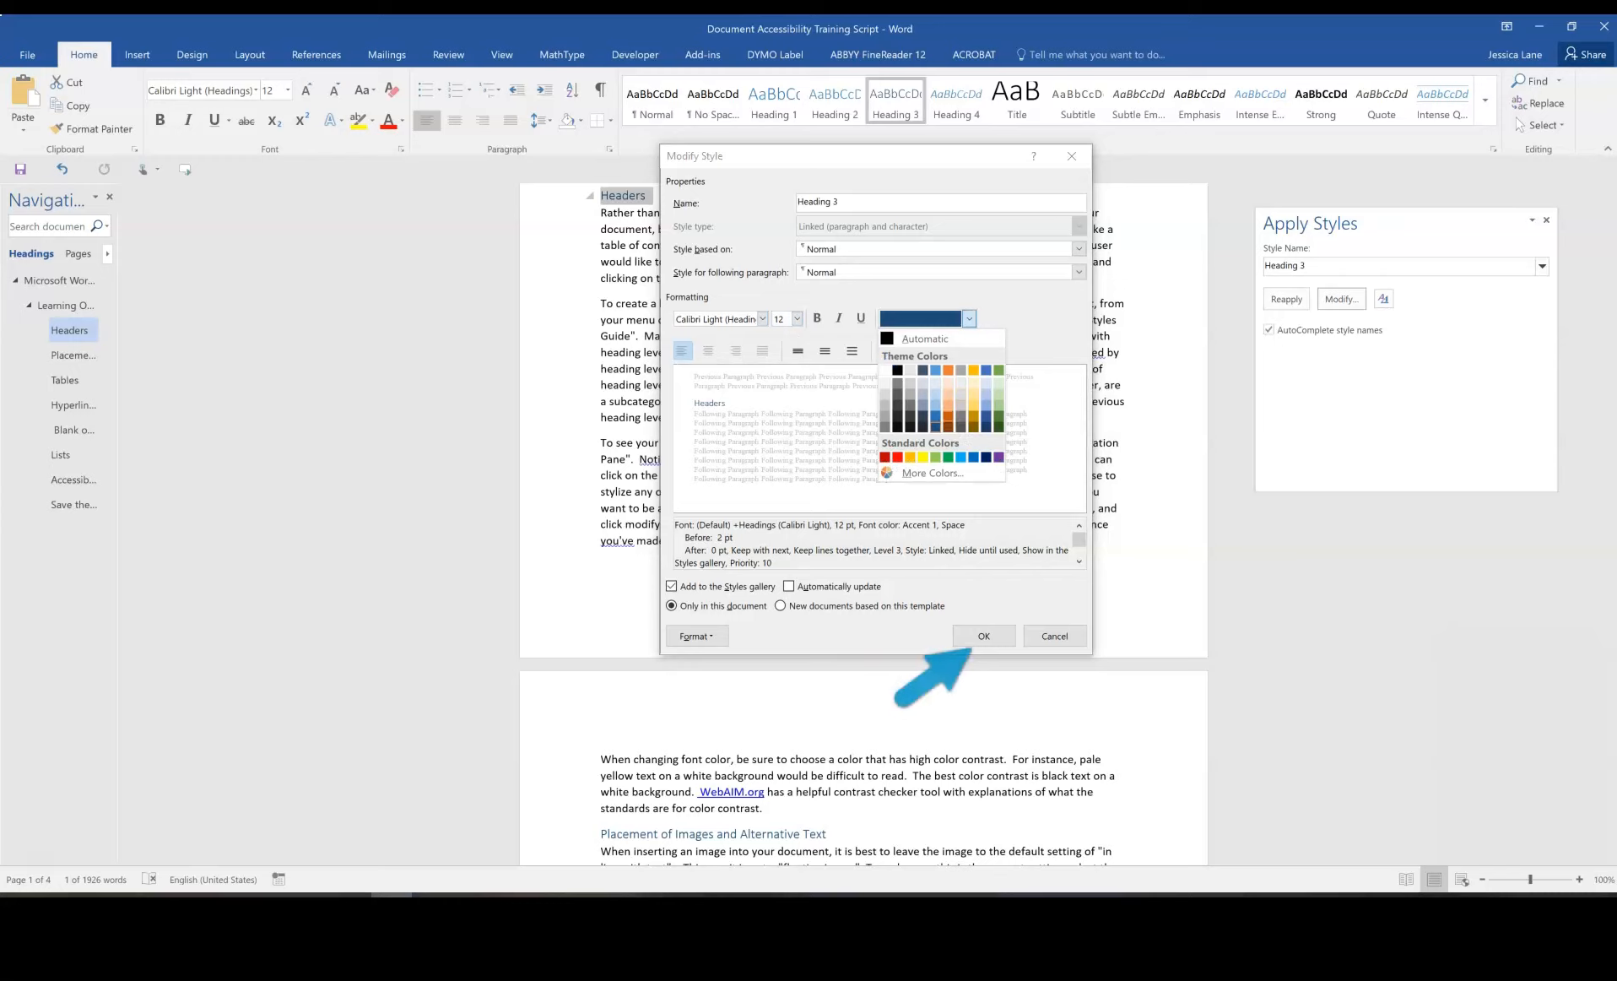
left_click(923, 457)
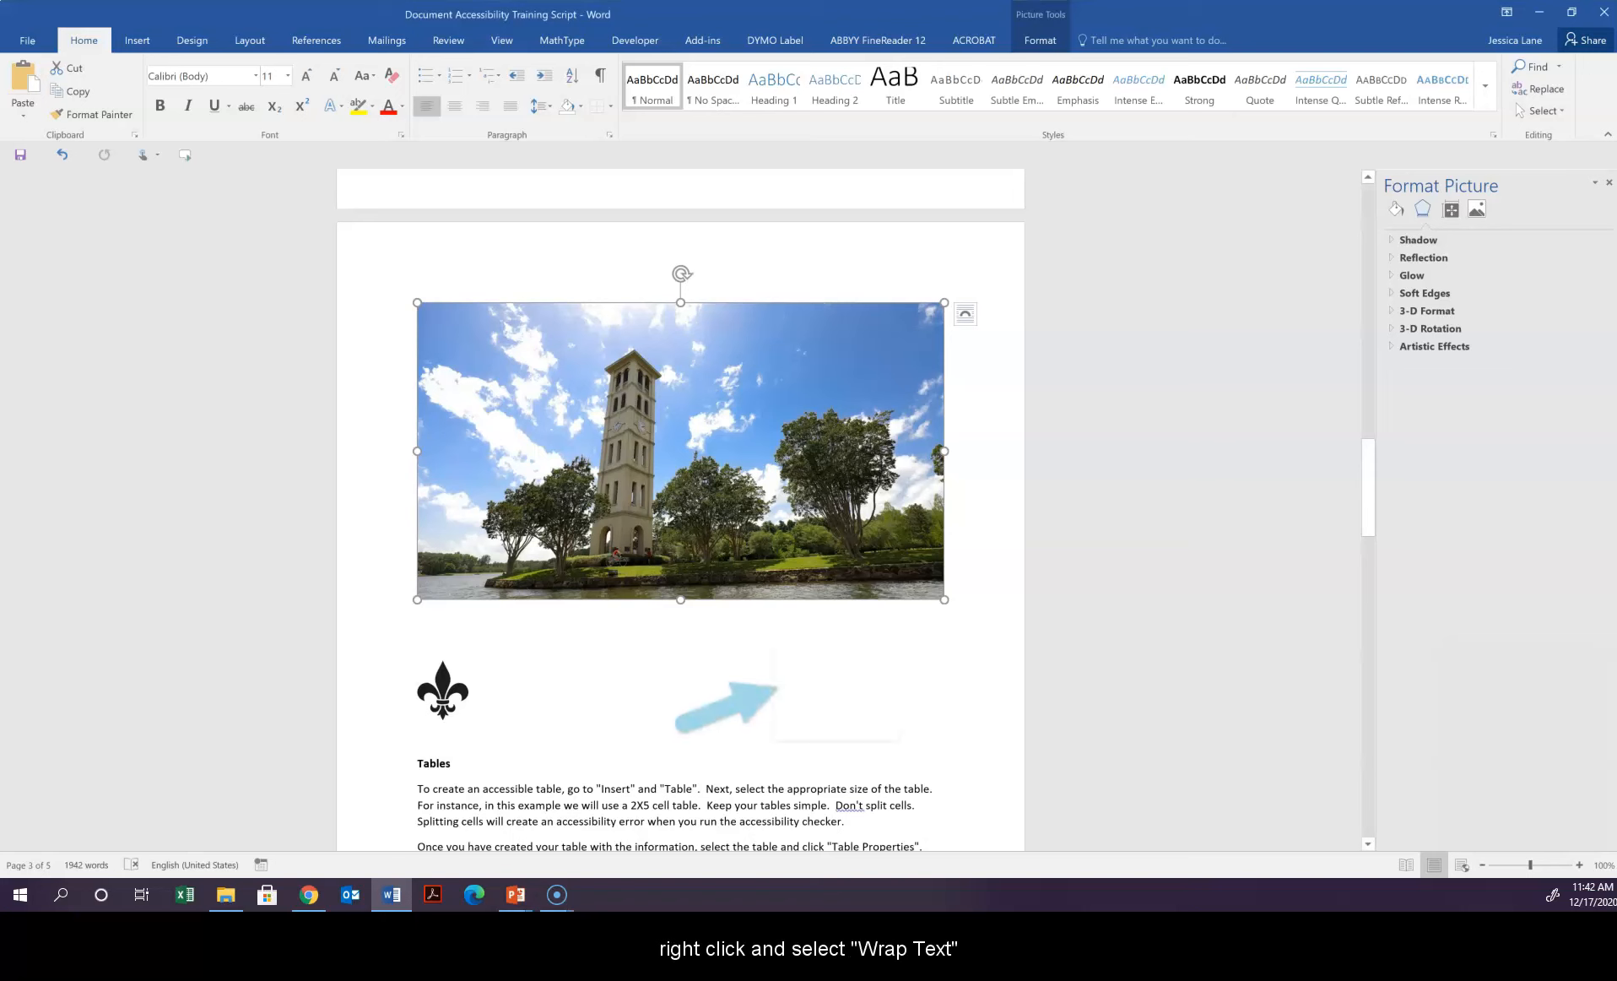
Step: Set the bell tower photo's text wrapping to In Line with Text, and try the Top and Bottom option
right_click(774, 426)
mouse_move(819, 688)
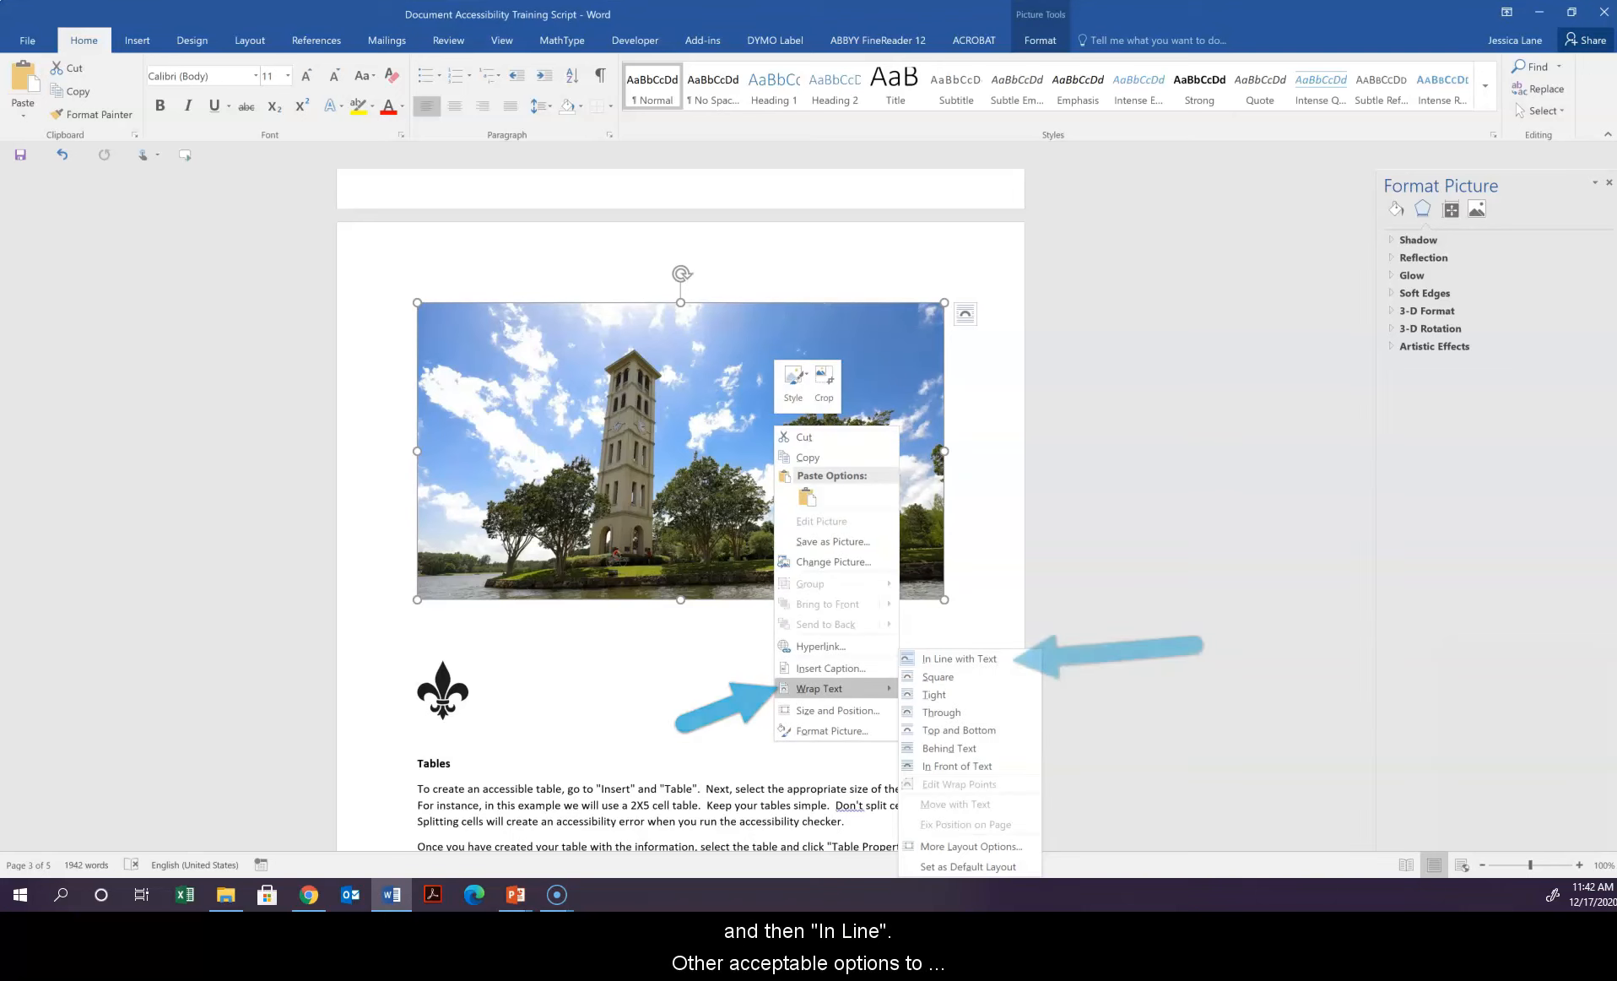
left_click(959, 658)
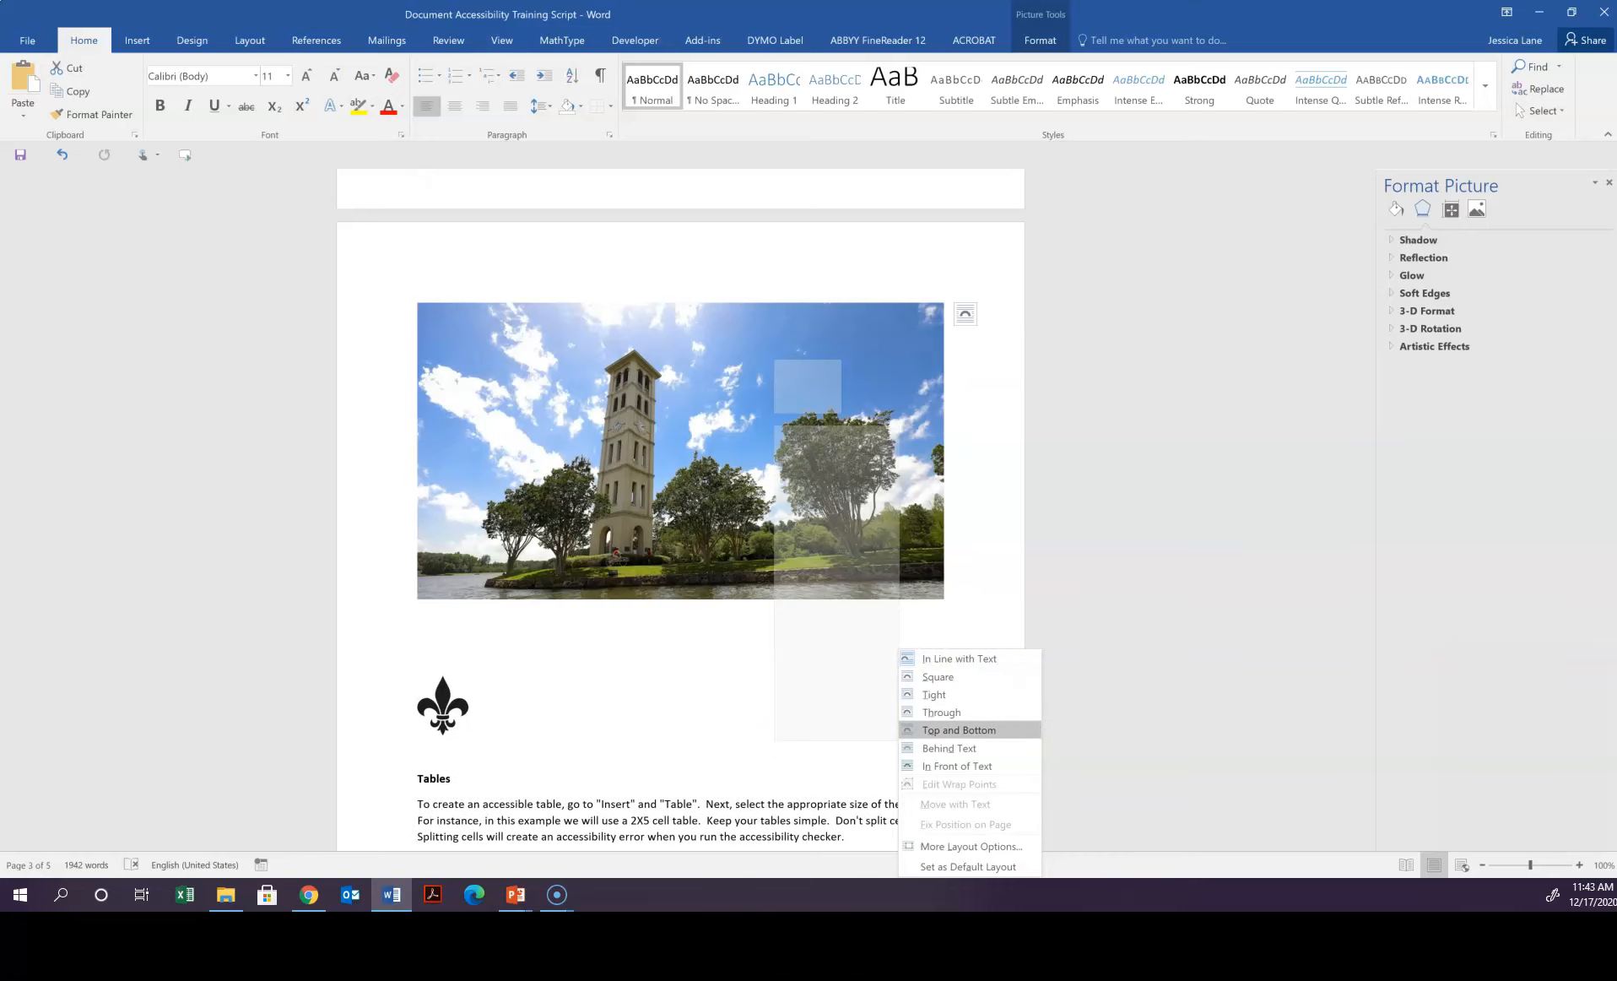
left_click(959, 730)
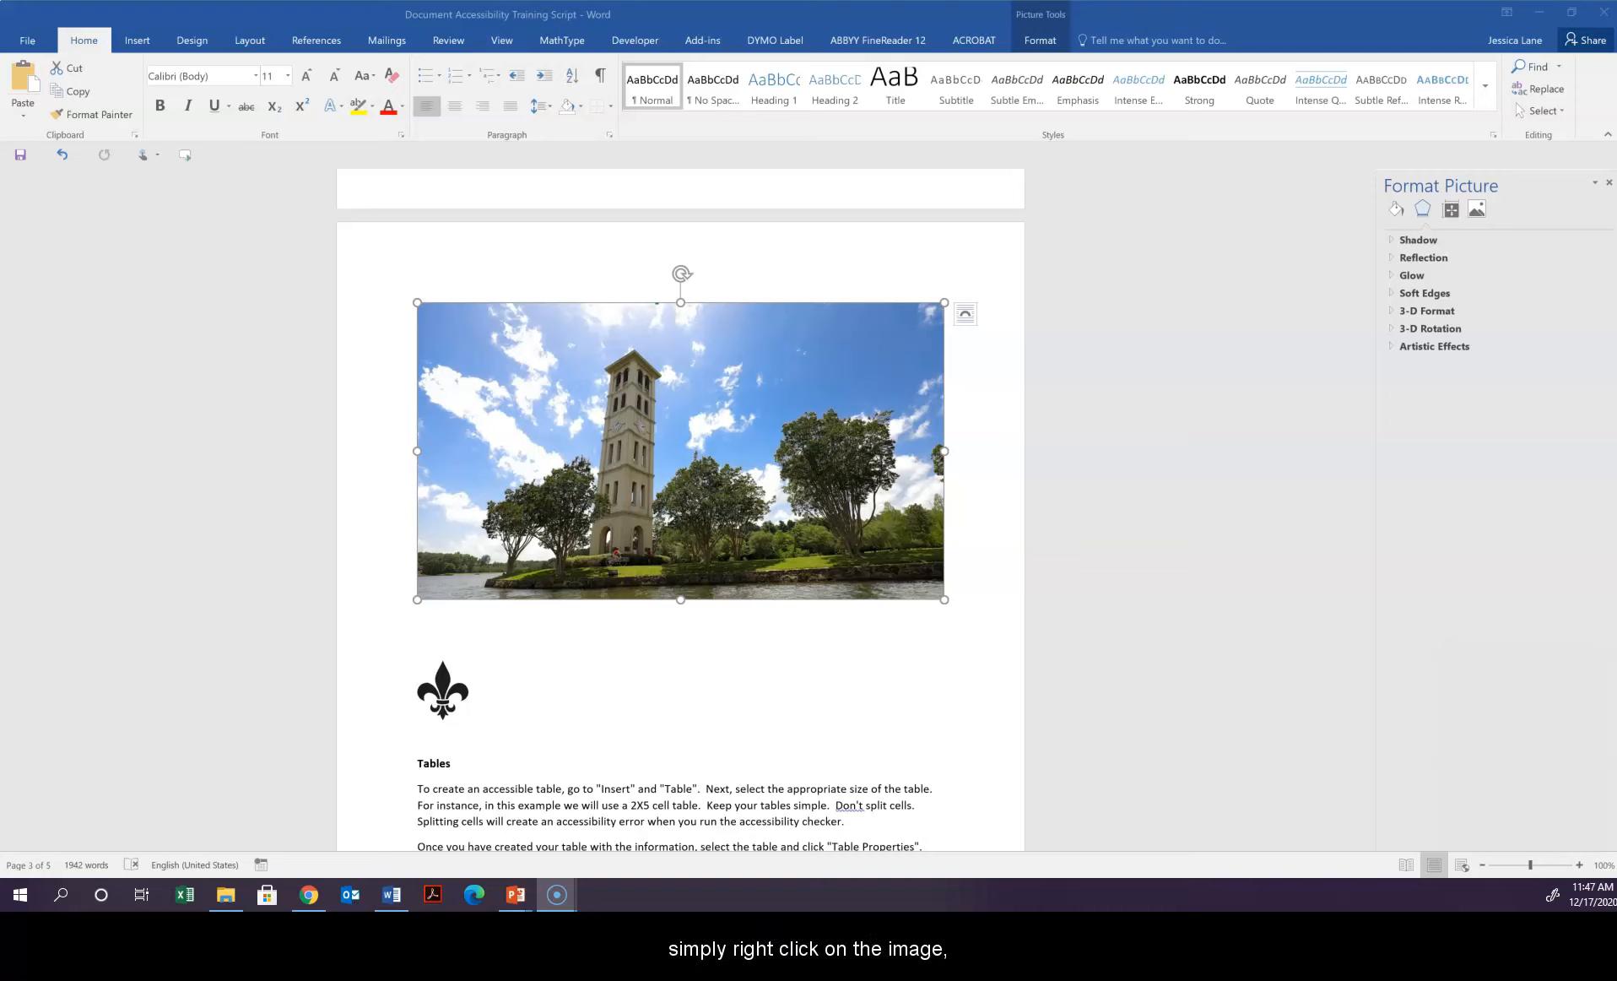
Step: Enter "Furman University Bell Tower" as the bell tower photo's alt text description, leaving the title blank, and select the decorative fleur-de-lis image
right_click(730, 438)
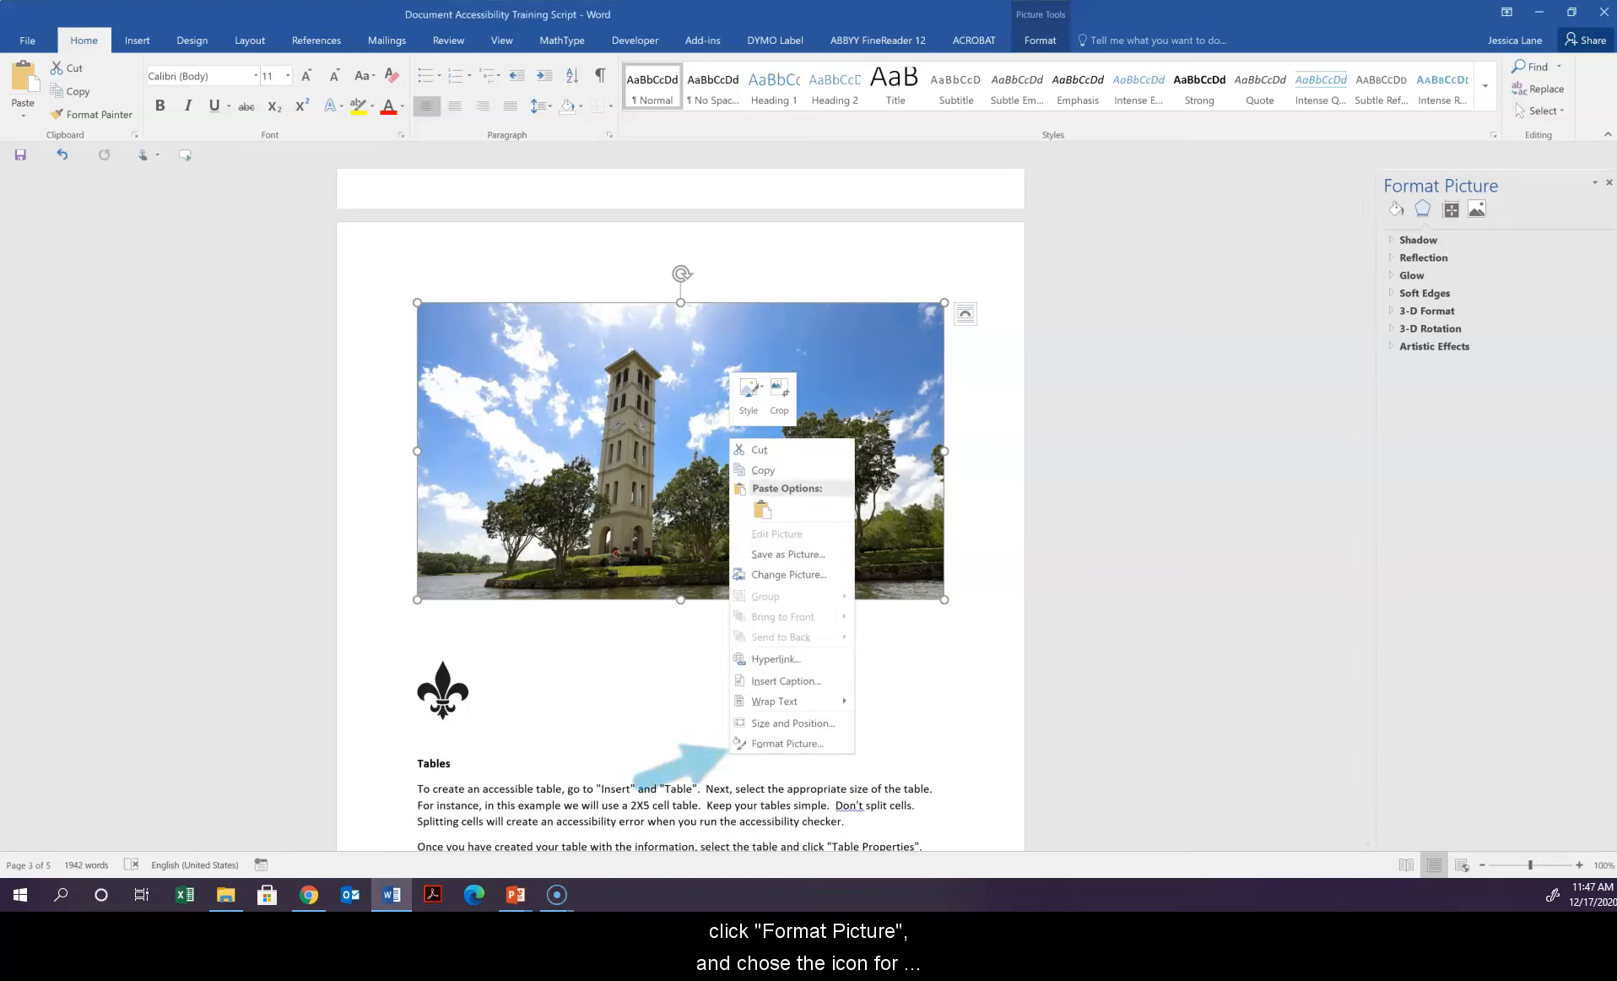
left_click(776, 743)
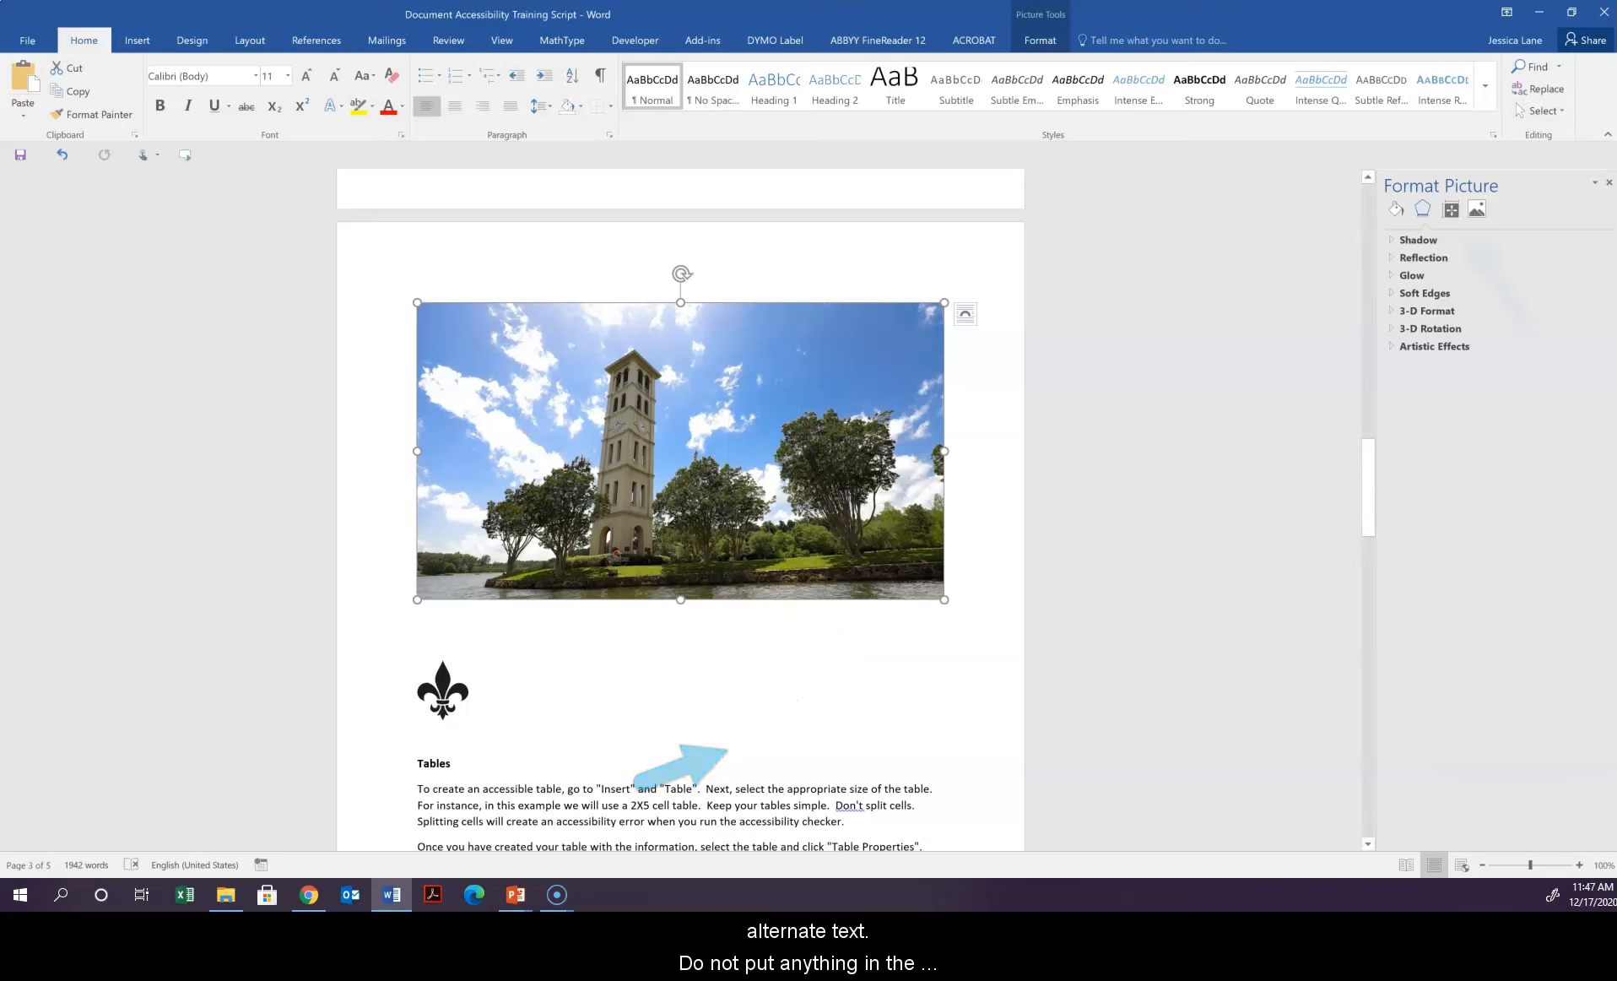
left_click(1451, 210)
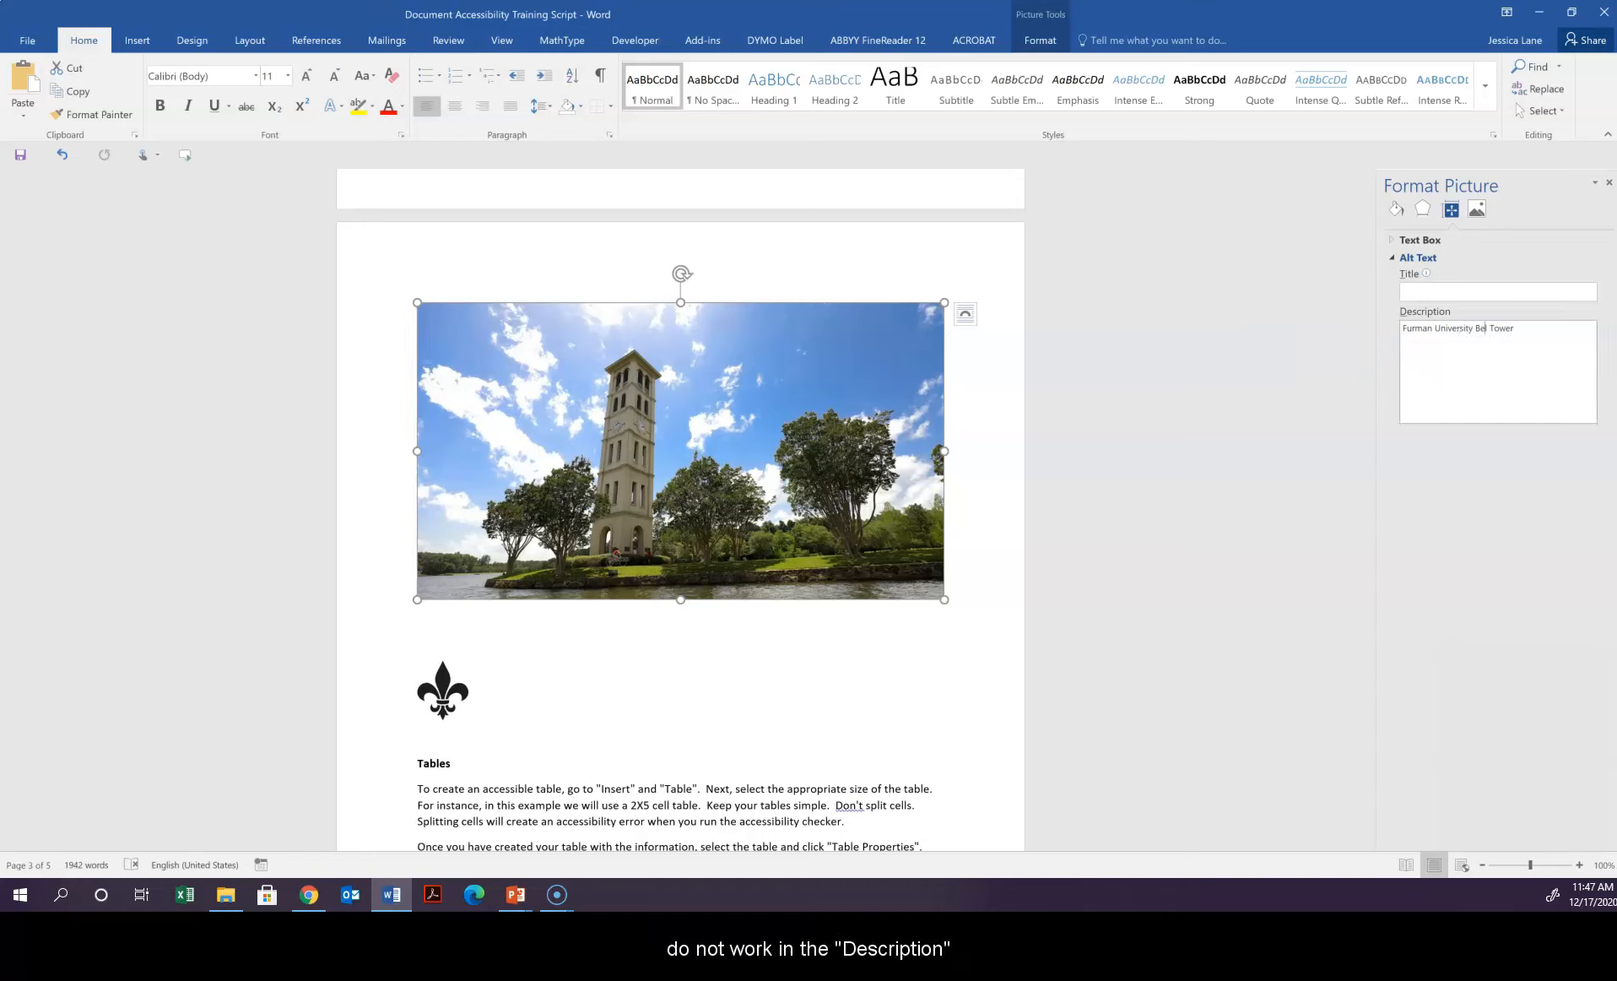
type("l")
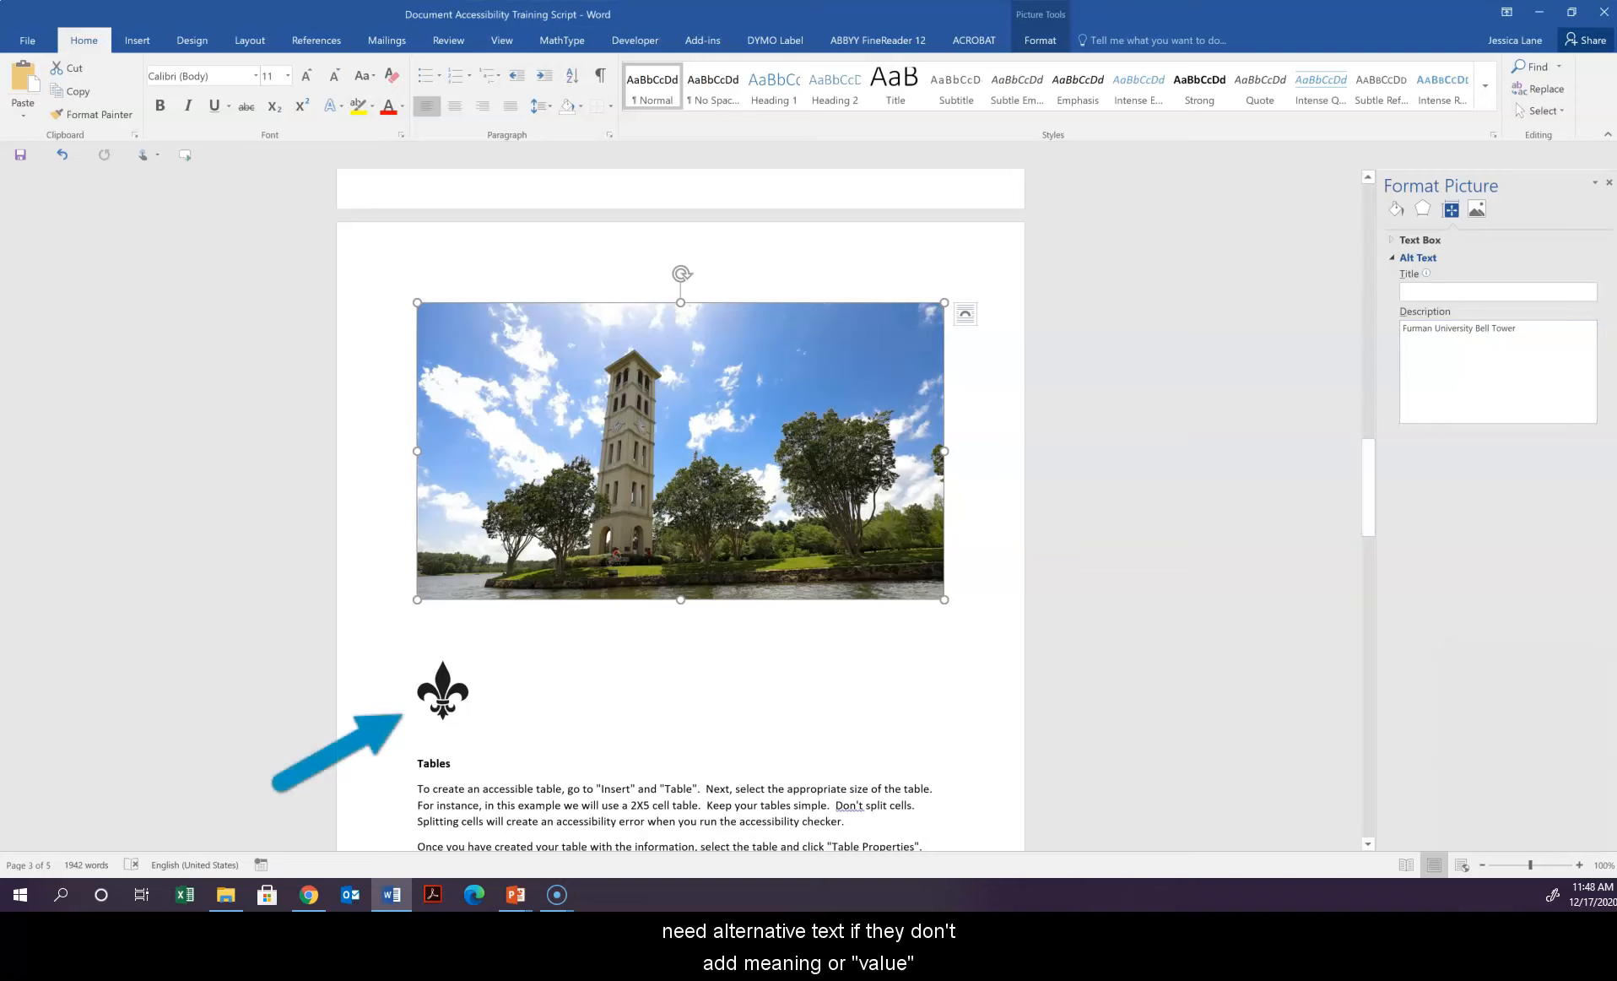
left_click(443, 691)
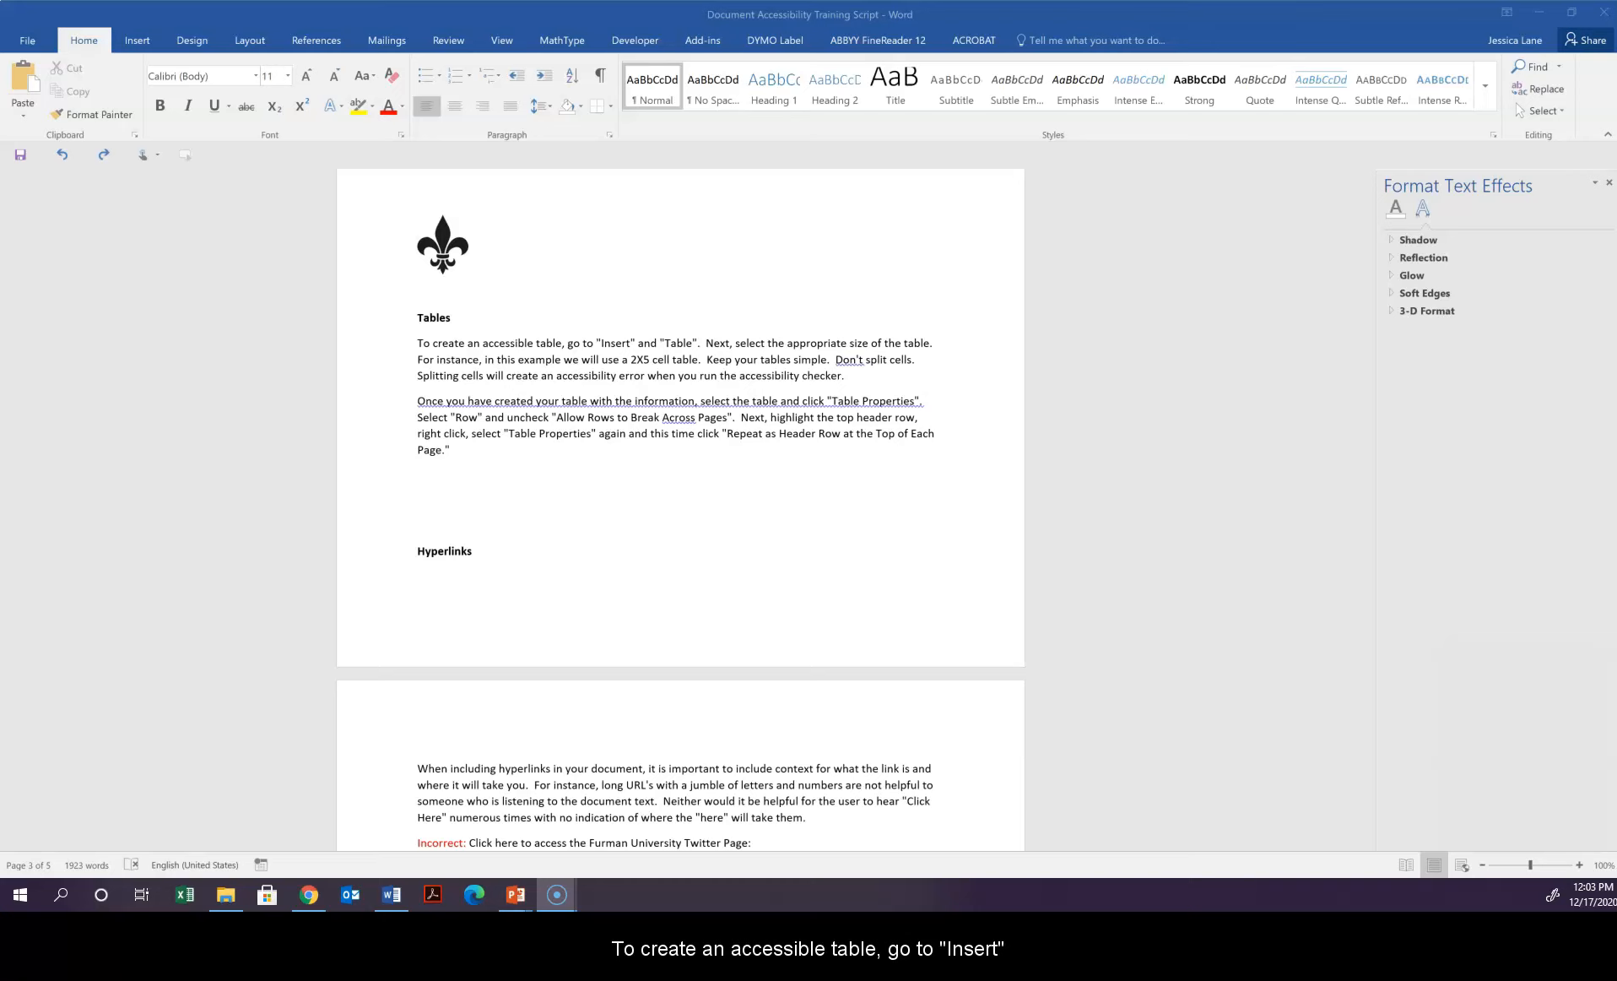
Step: Insert a table with two columns and five rows below the text of the Tables section
left_click(136, 41)
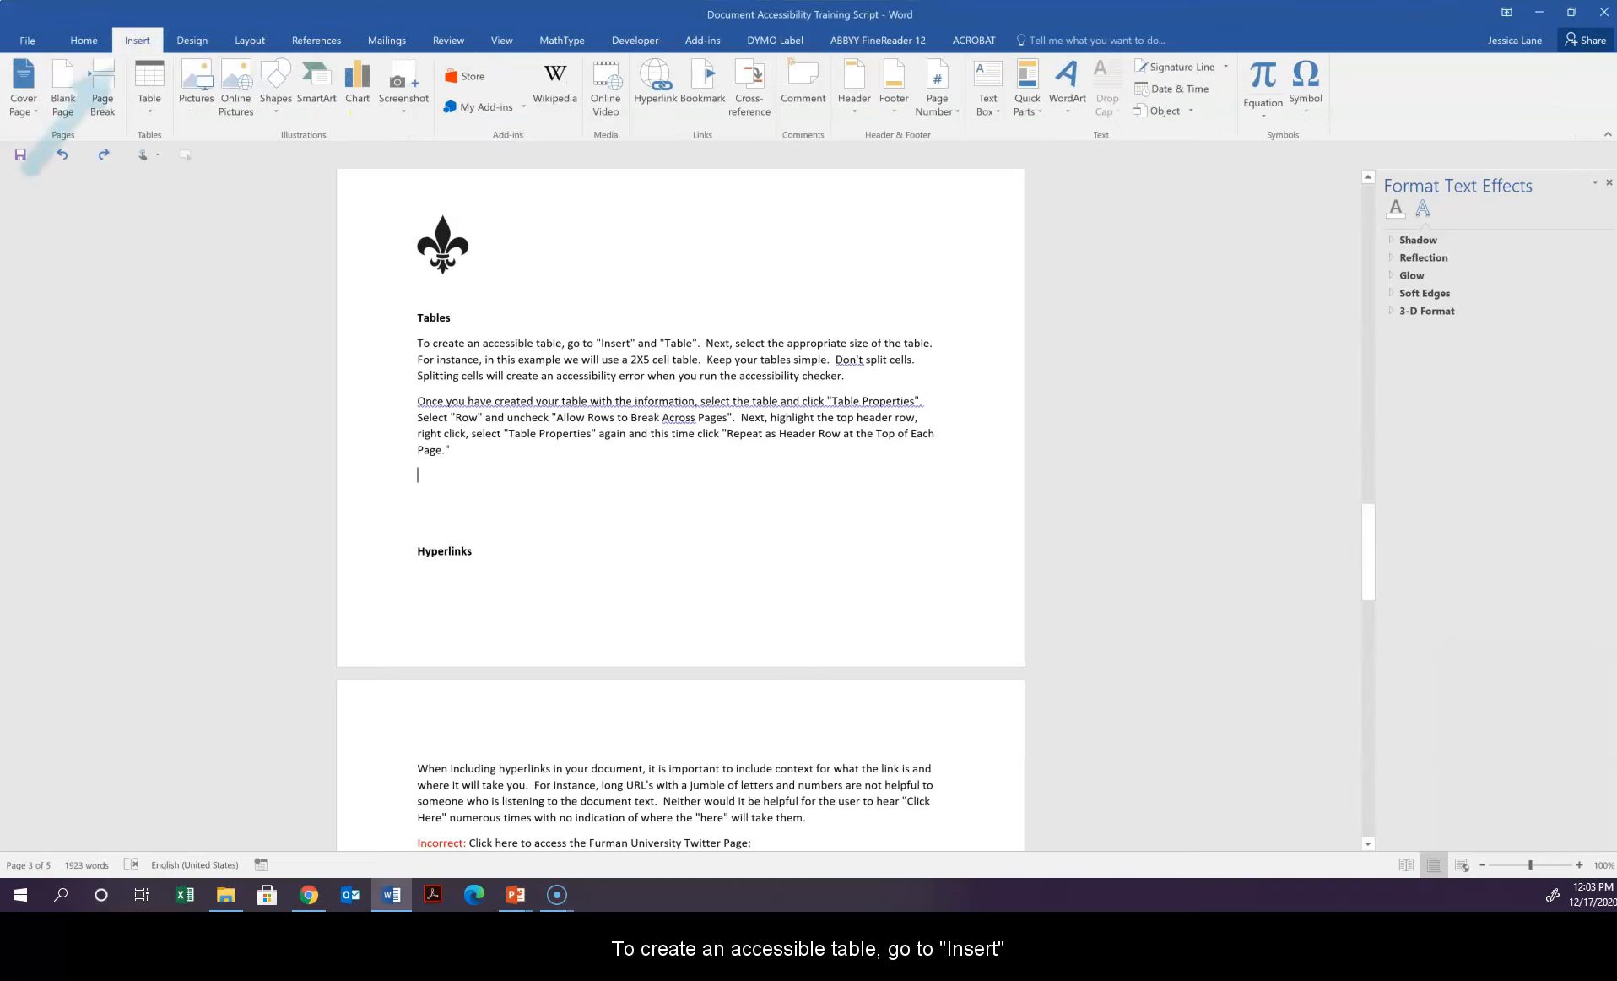
left_click(149, 84)
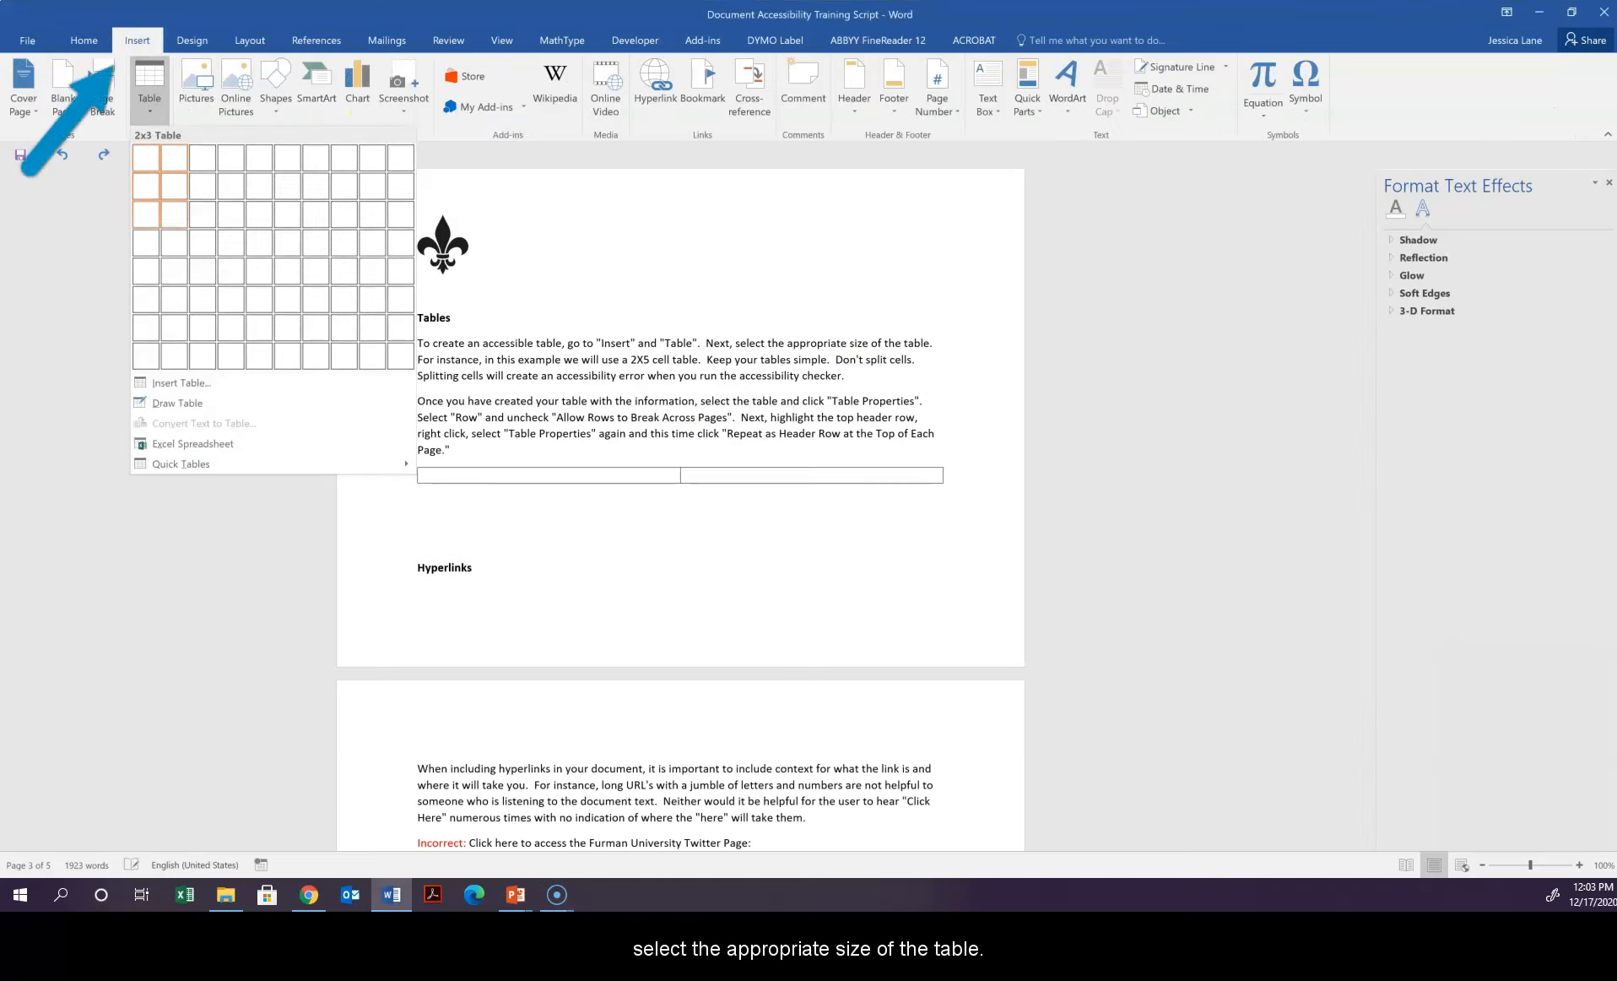
left_click(174, 271)
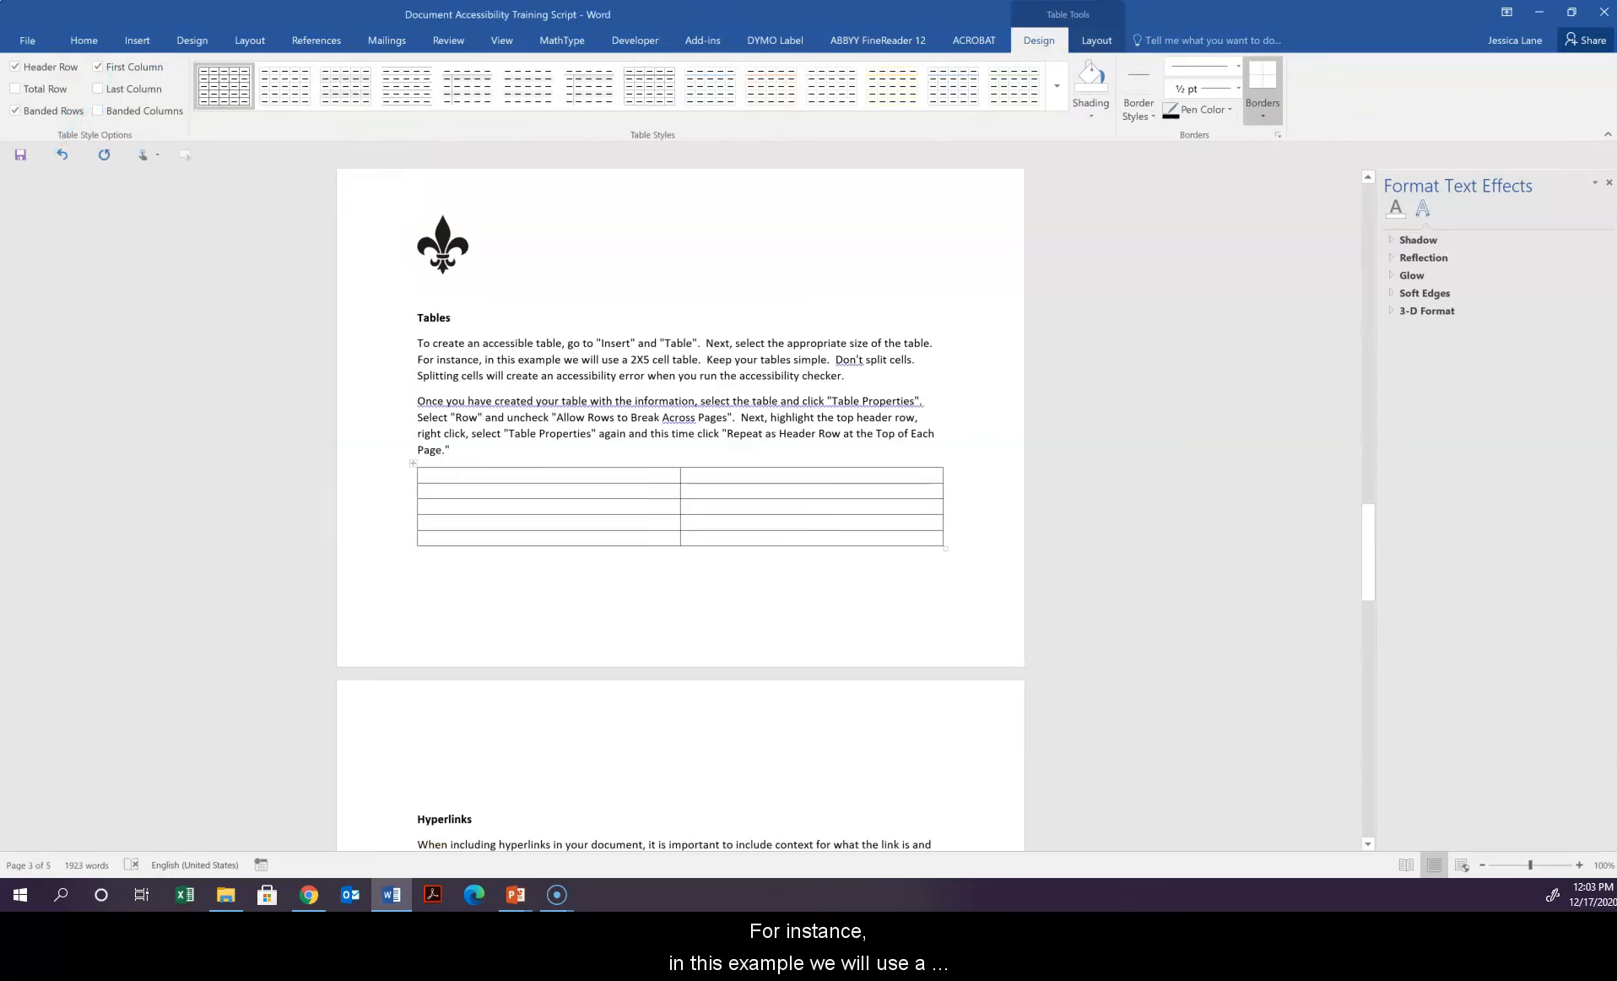
Step: Fill the empty table with a Book and Author header row and four Bronte and Austen novels with their authors
left_click_drag(424, 475, 810, 540)
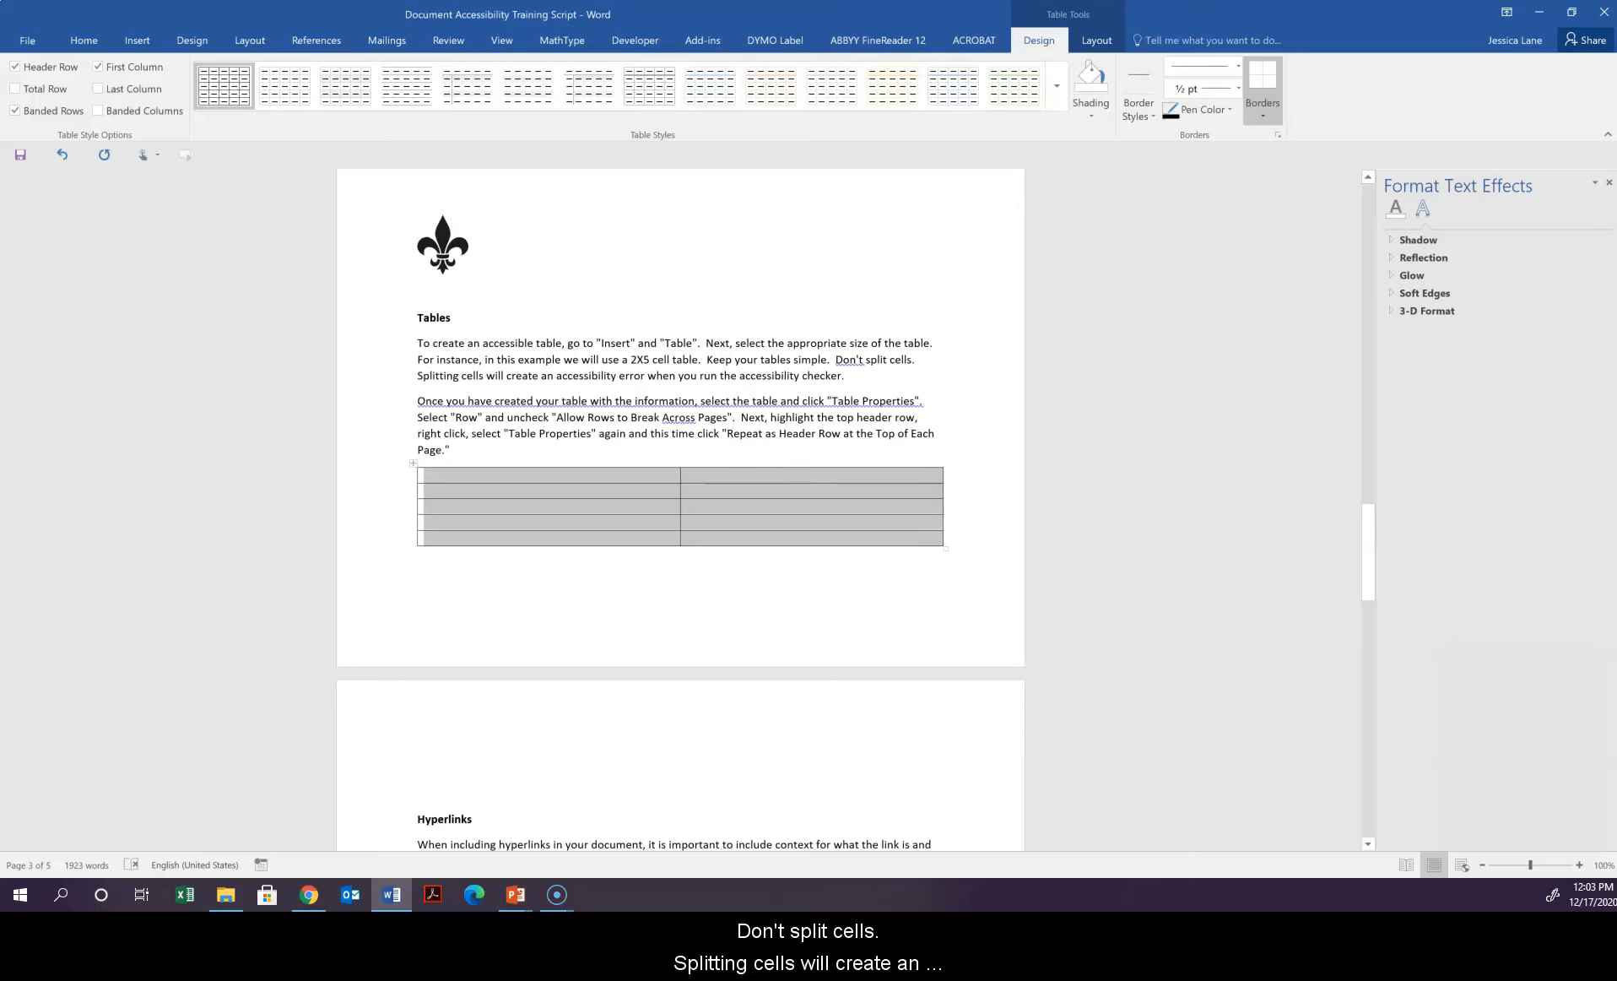
left_click(425, 523)
left_click_drag(424, 475, 713, 539)
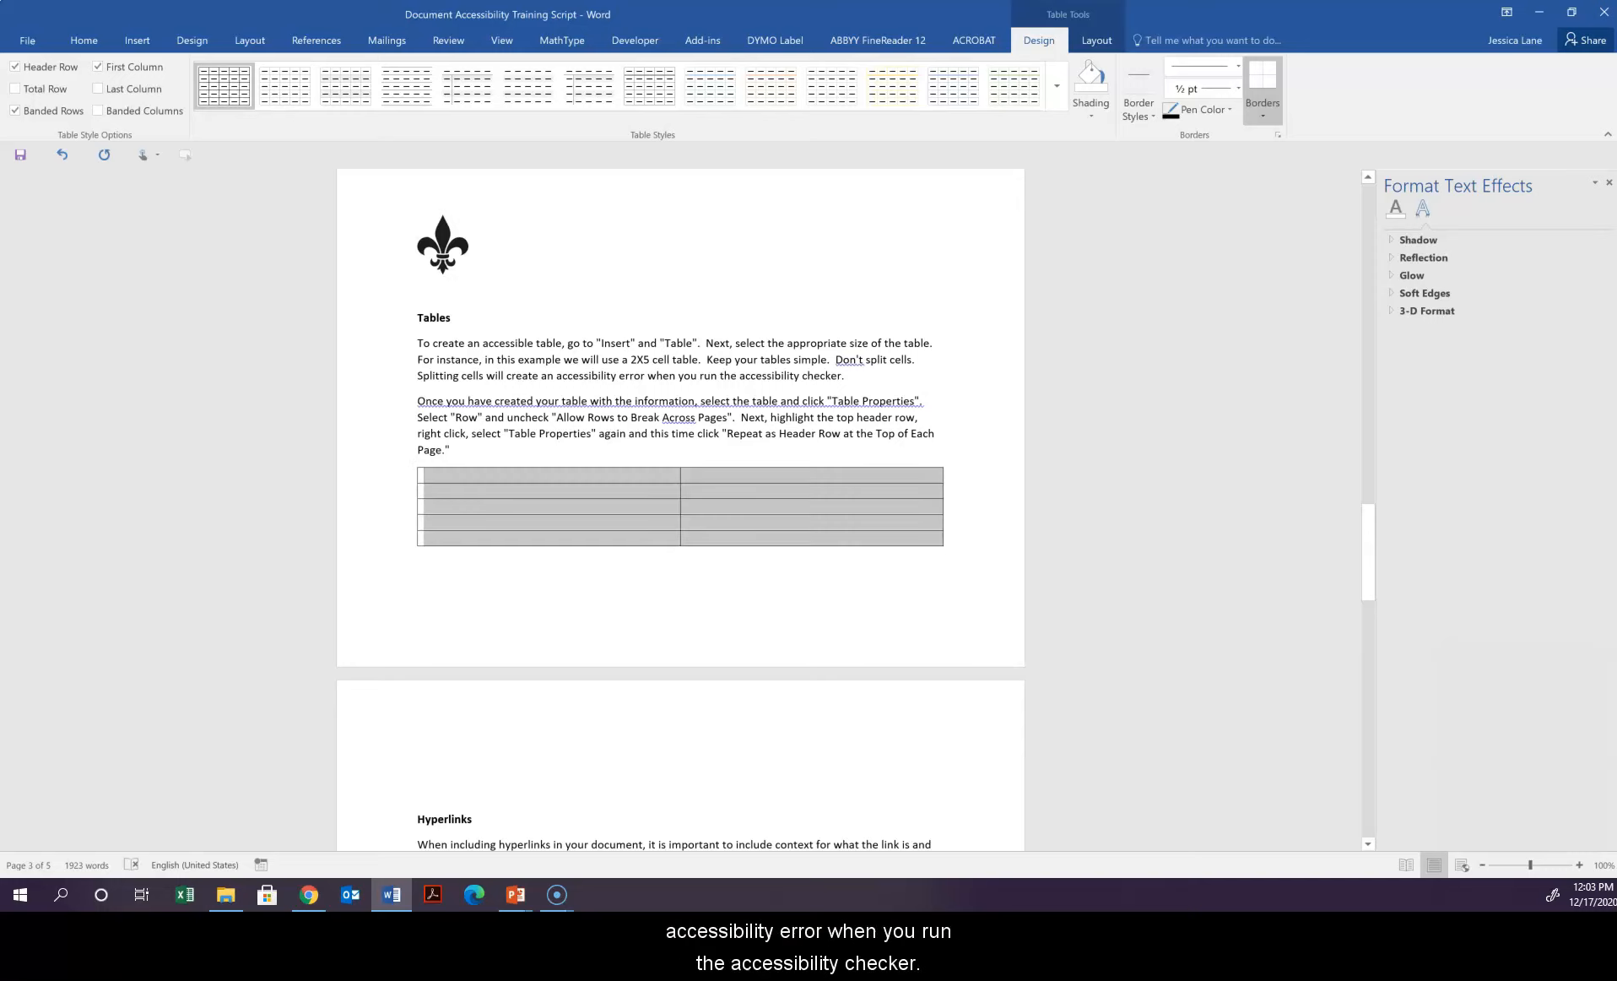
right_click(714, 538)
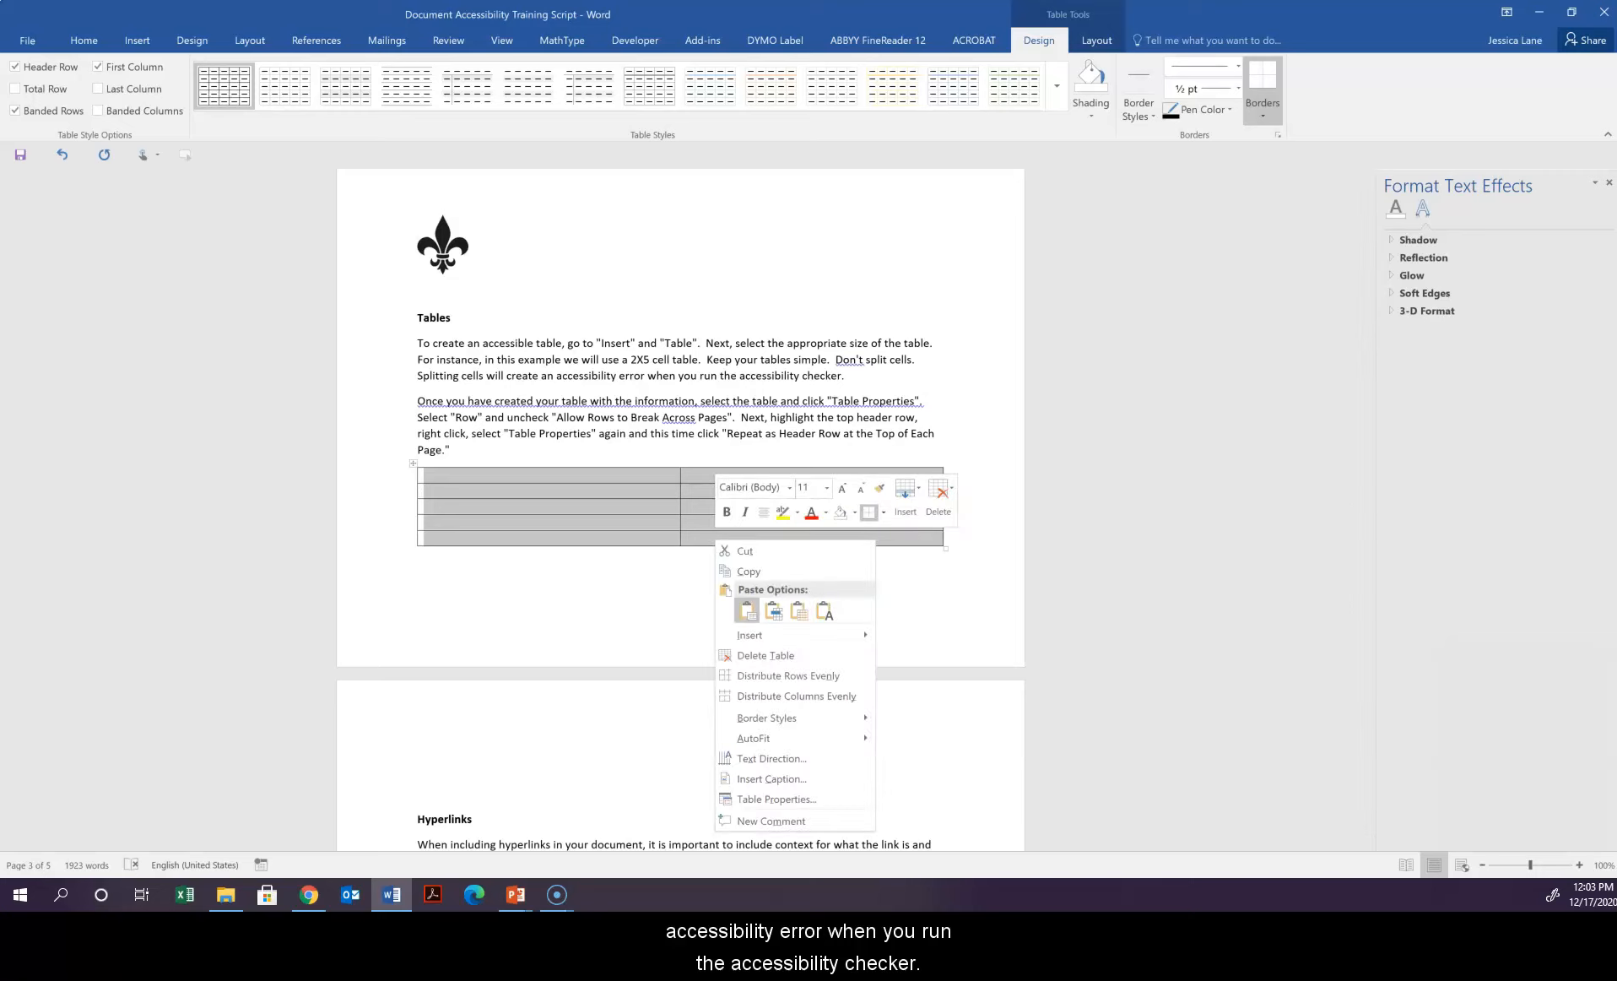
left_click(823, 610)
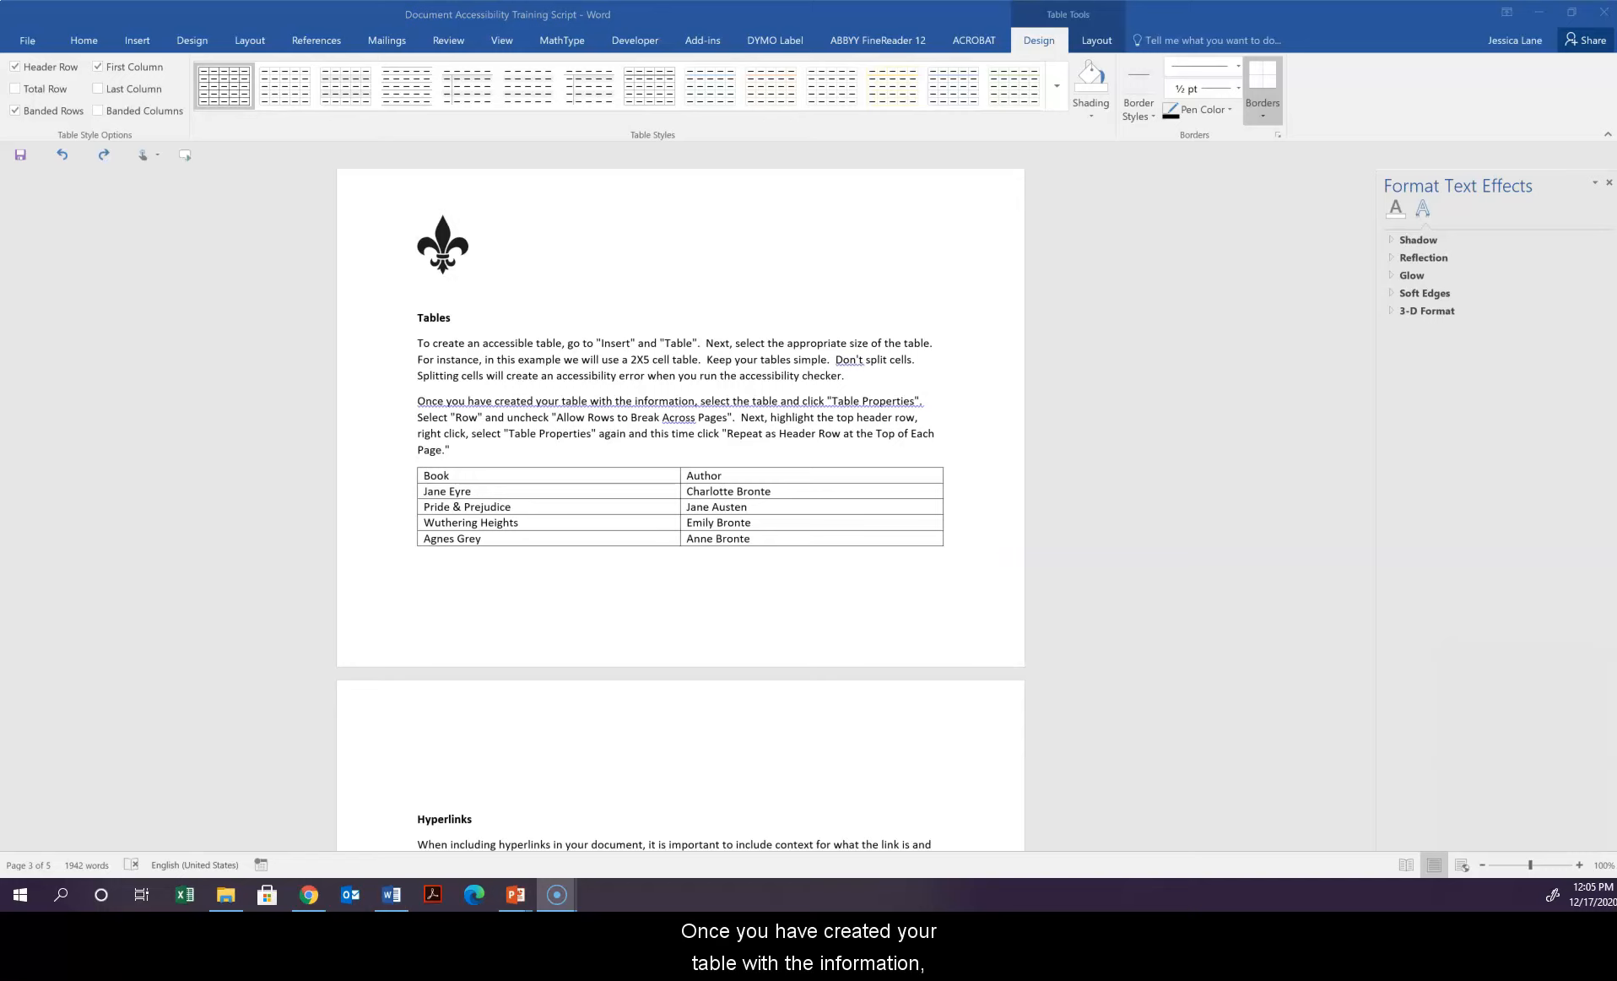
Step: In the book table's properties, turn off the row option that allows rows to break across pages
left_click(722, 476)
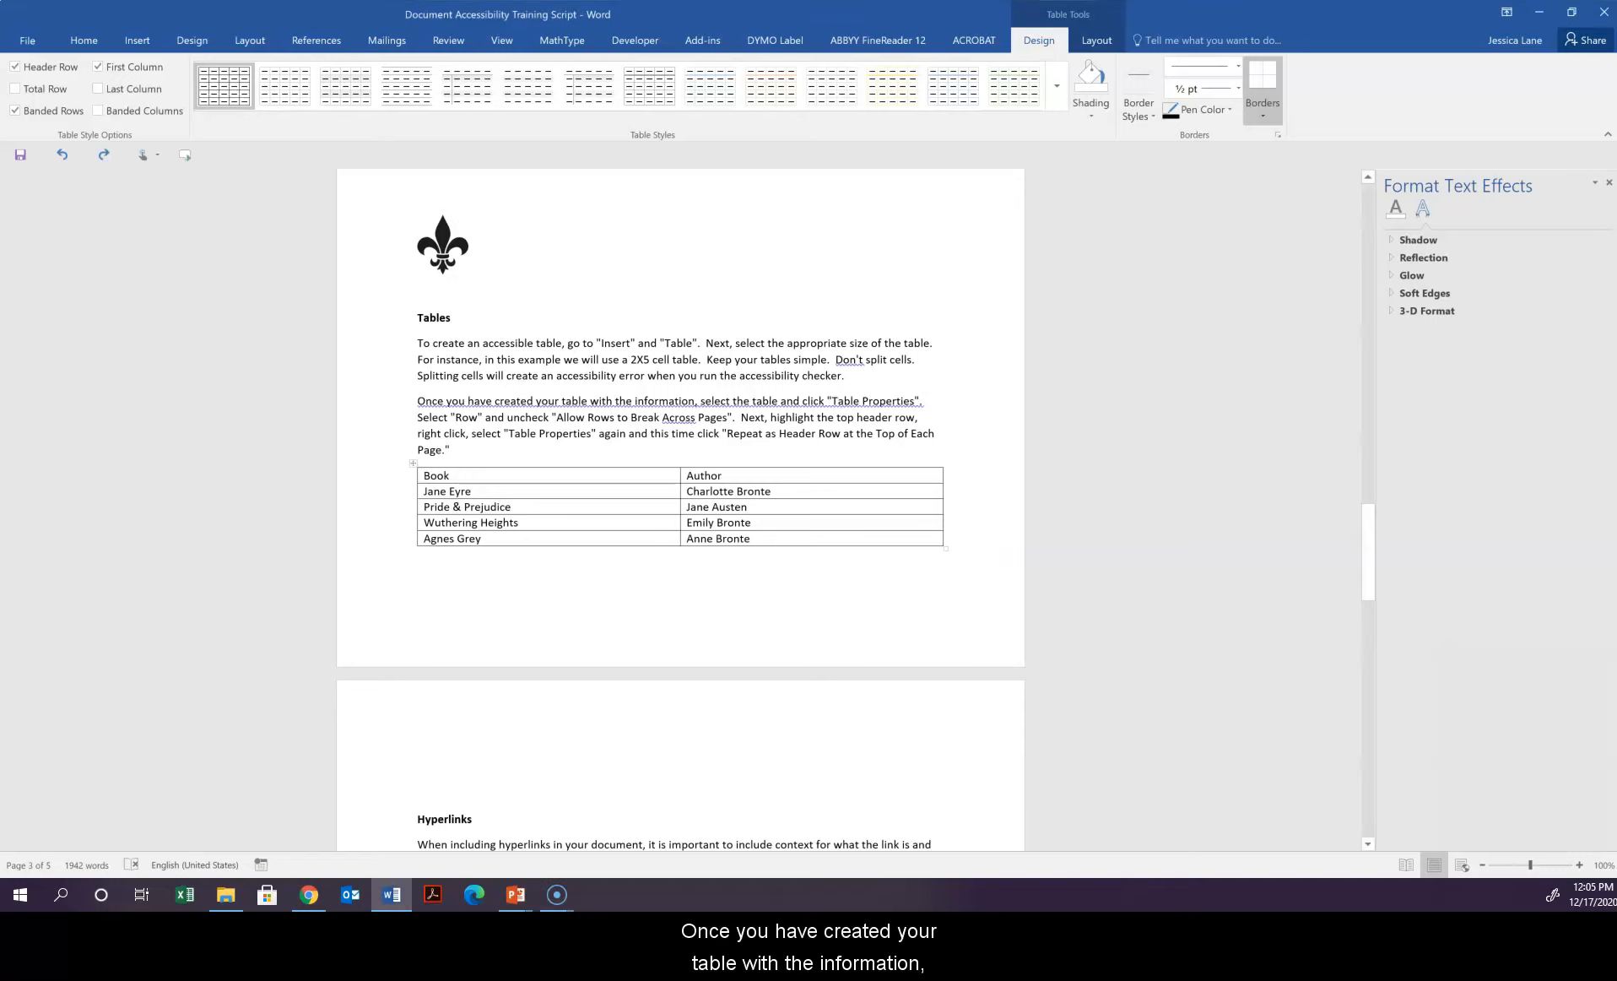
right_click(693, 490)
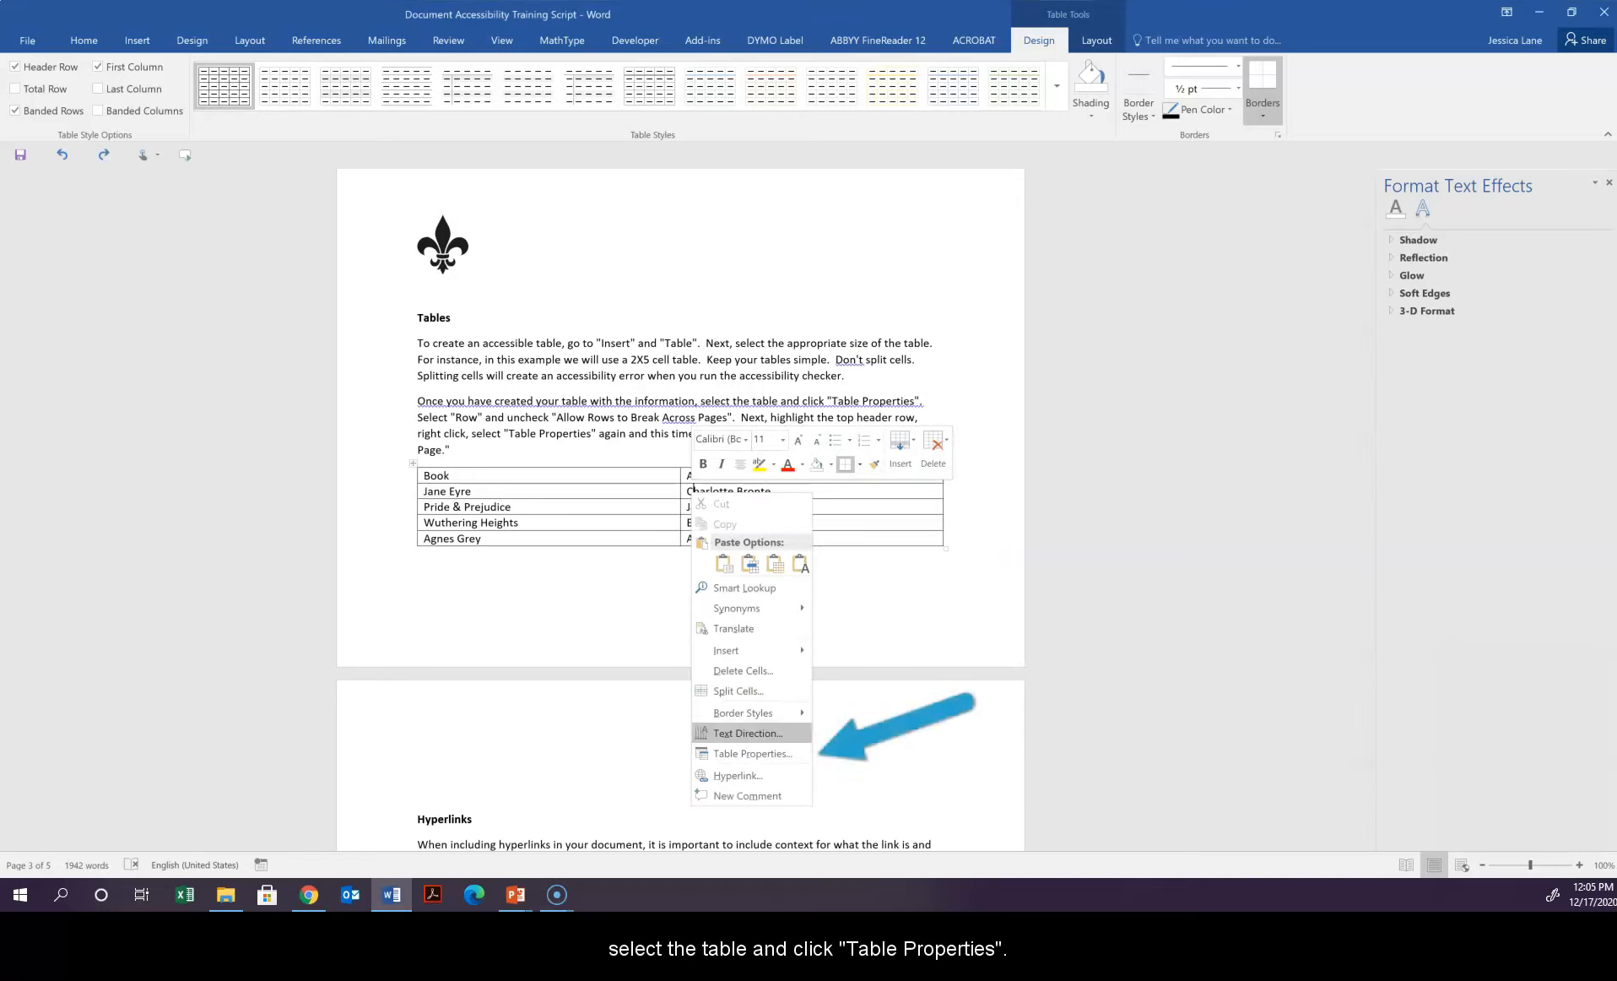
left_click(752, 754)
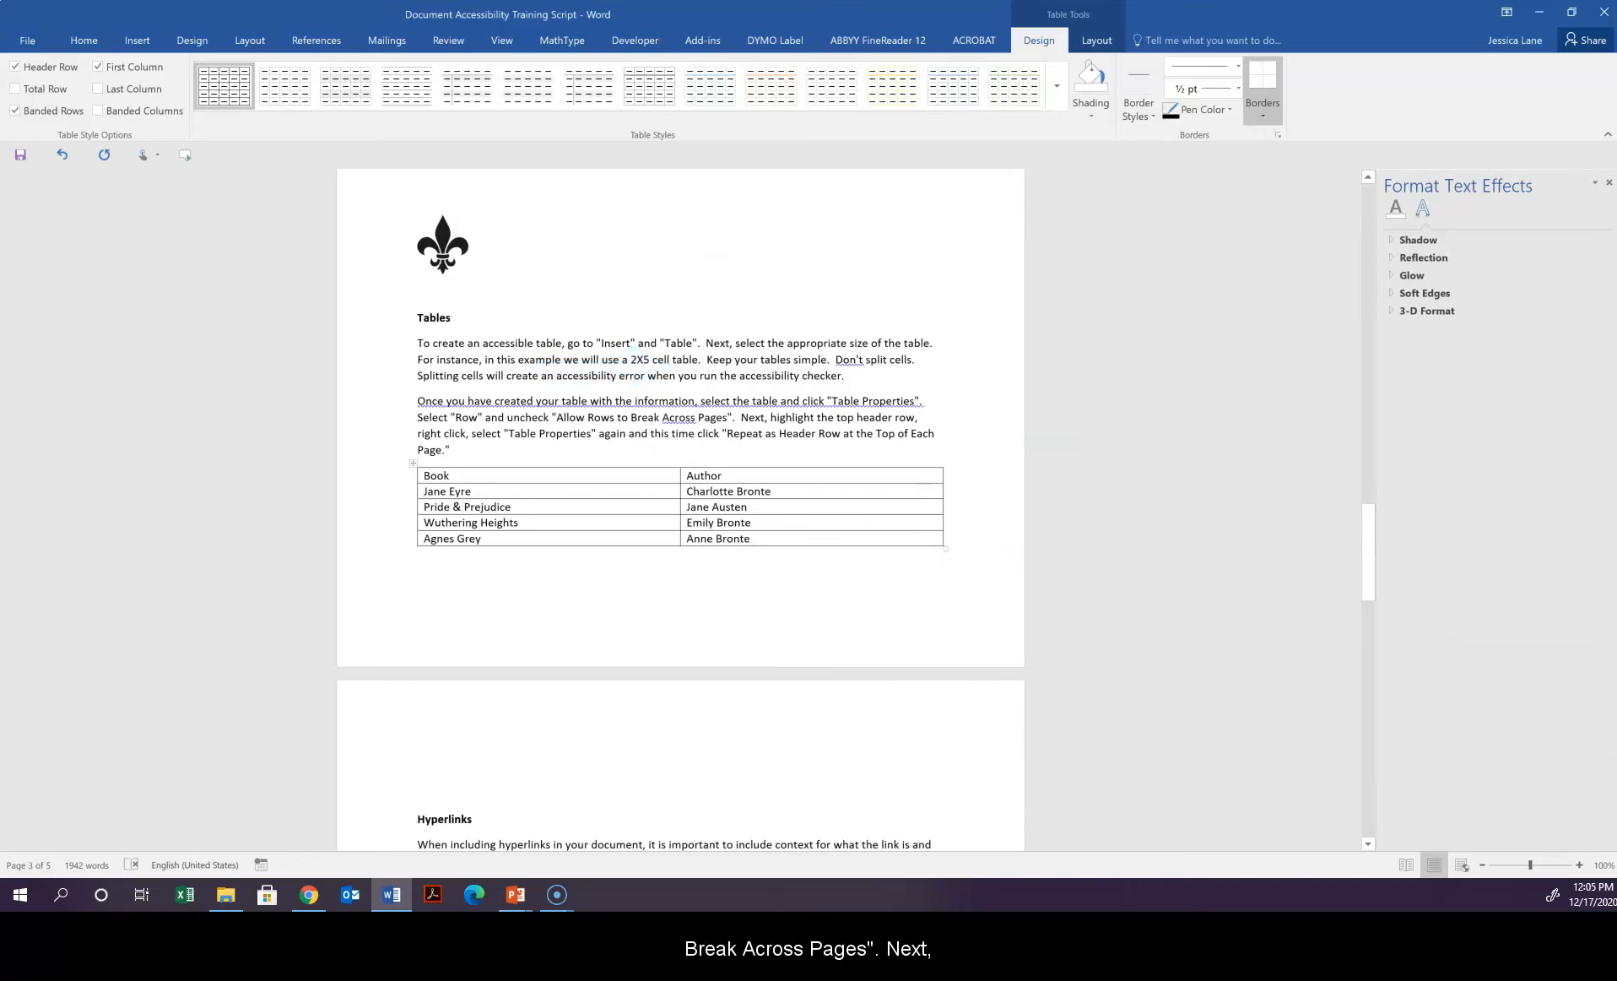
Step: Set the table's Book and Author row to repeat as header row at the top of each page
left_click(472, 491)
left_click_drag(451, 476, 700, 475)
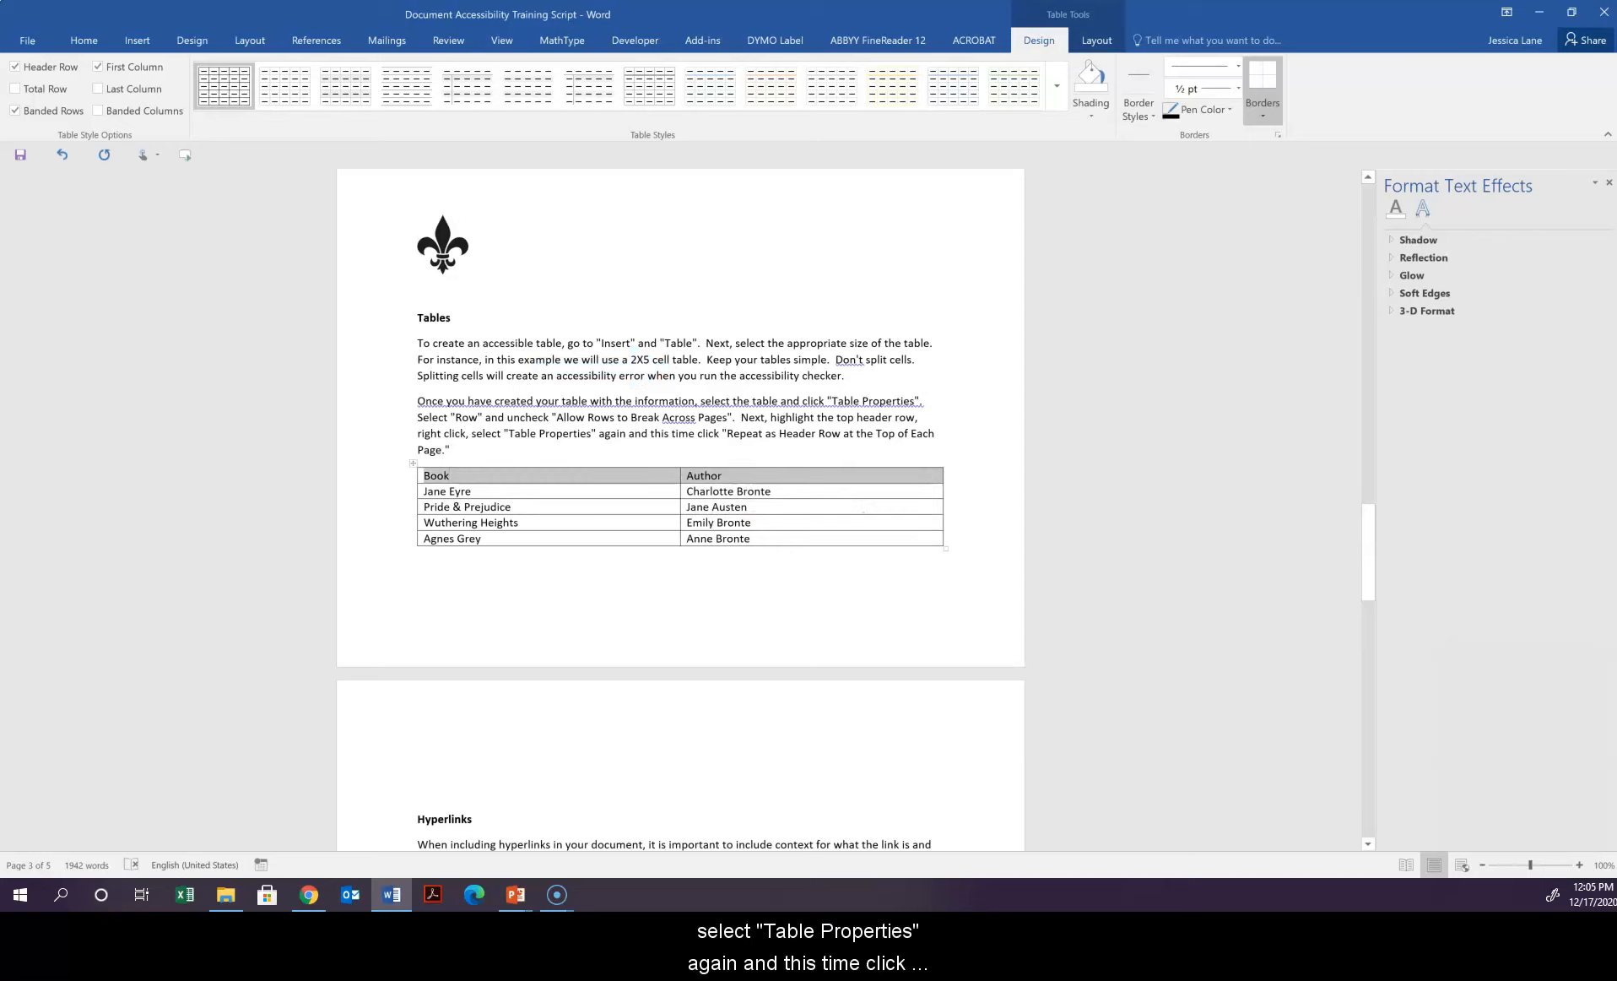
right_click(649, 475)
left_click(709, 670)
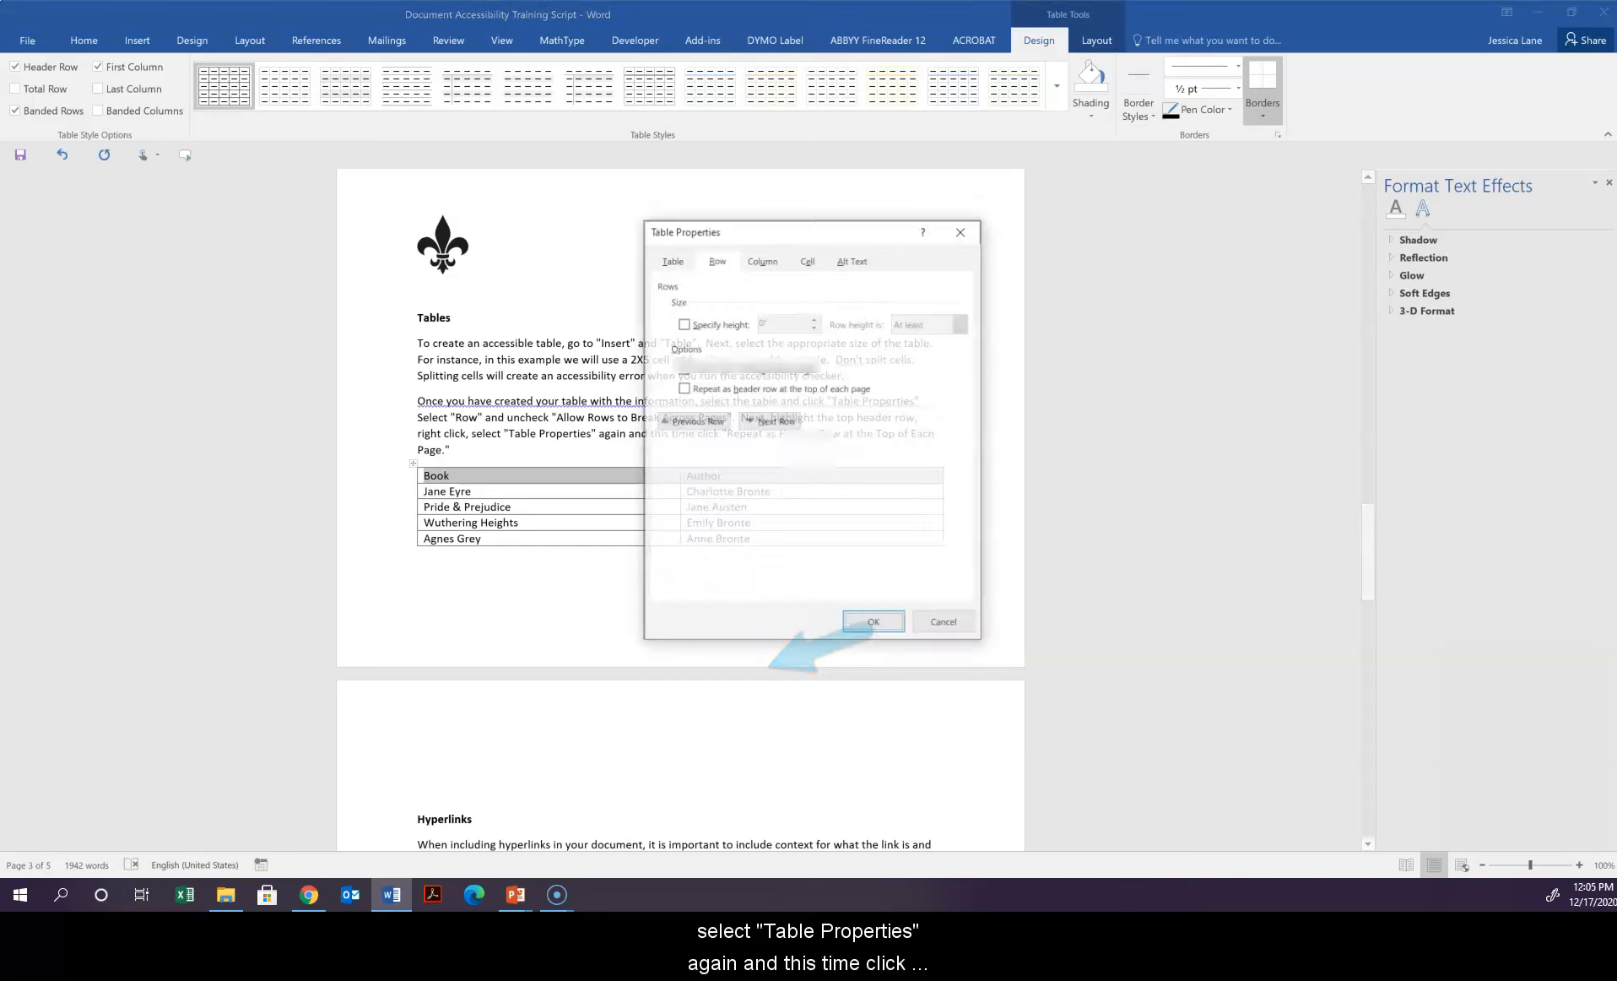
left_click(681, 386)
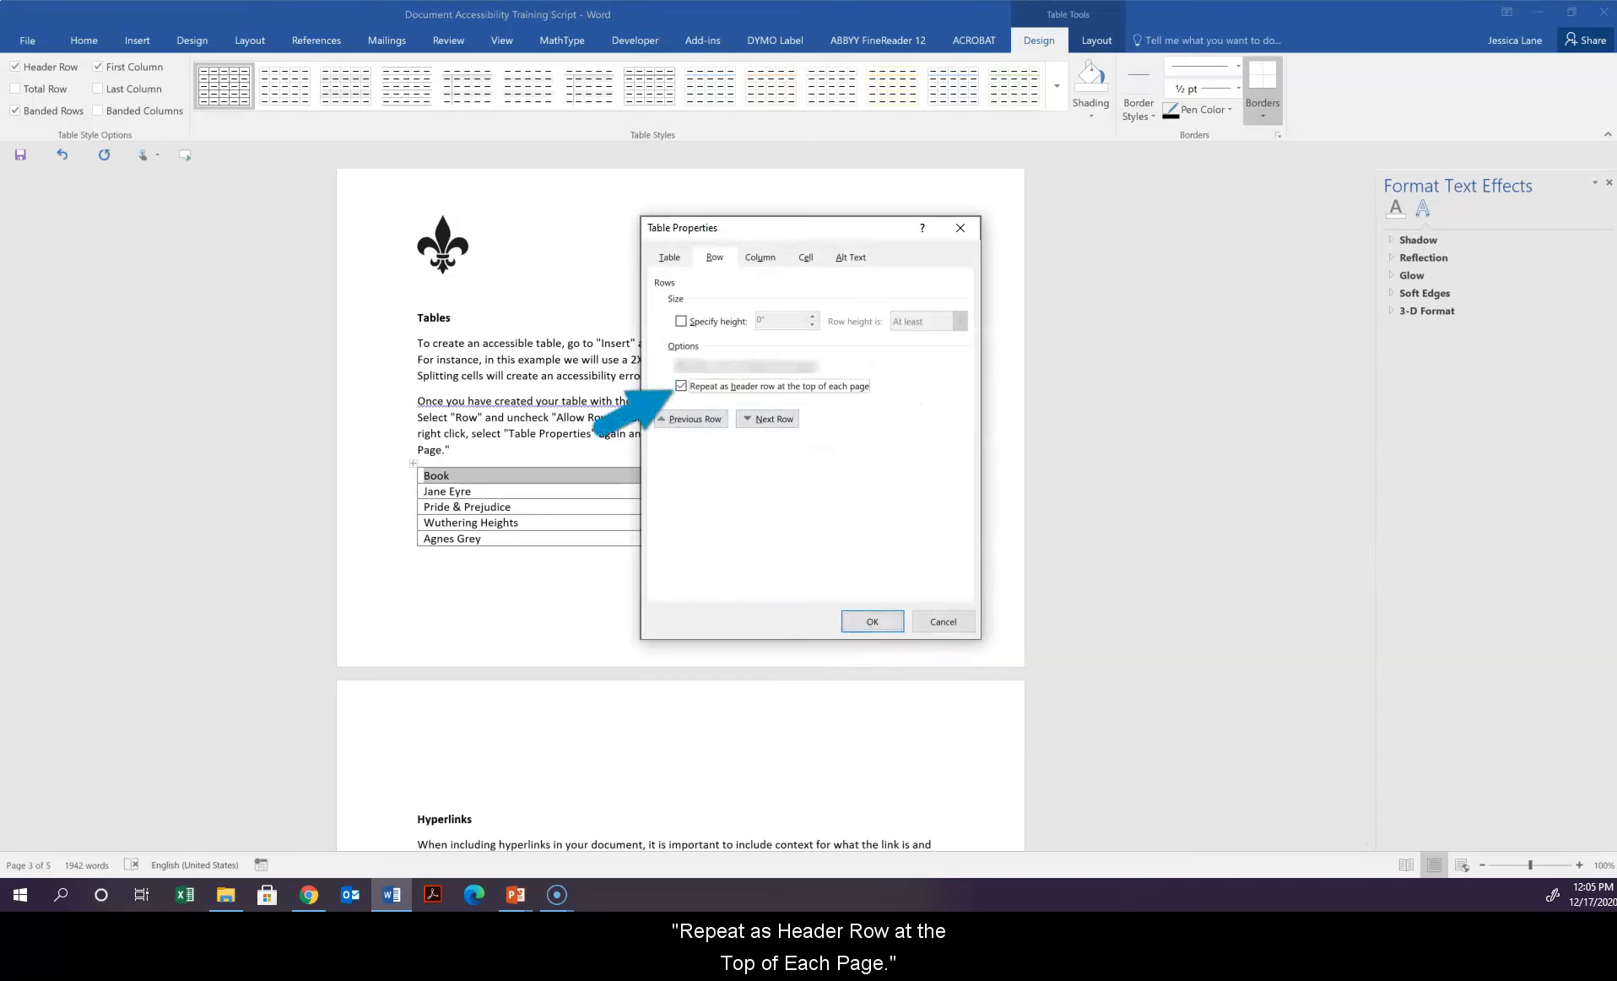
left_click(873, 622)
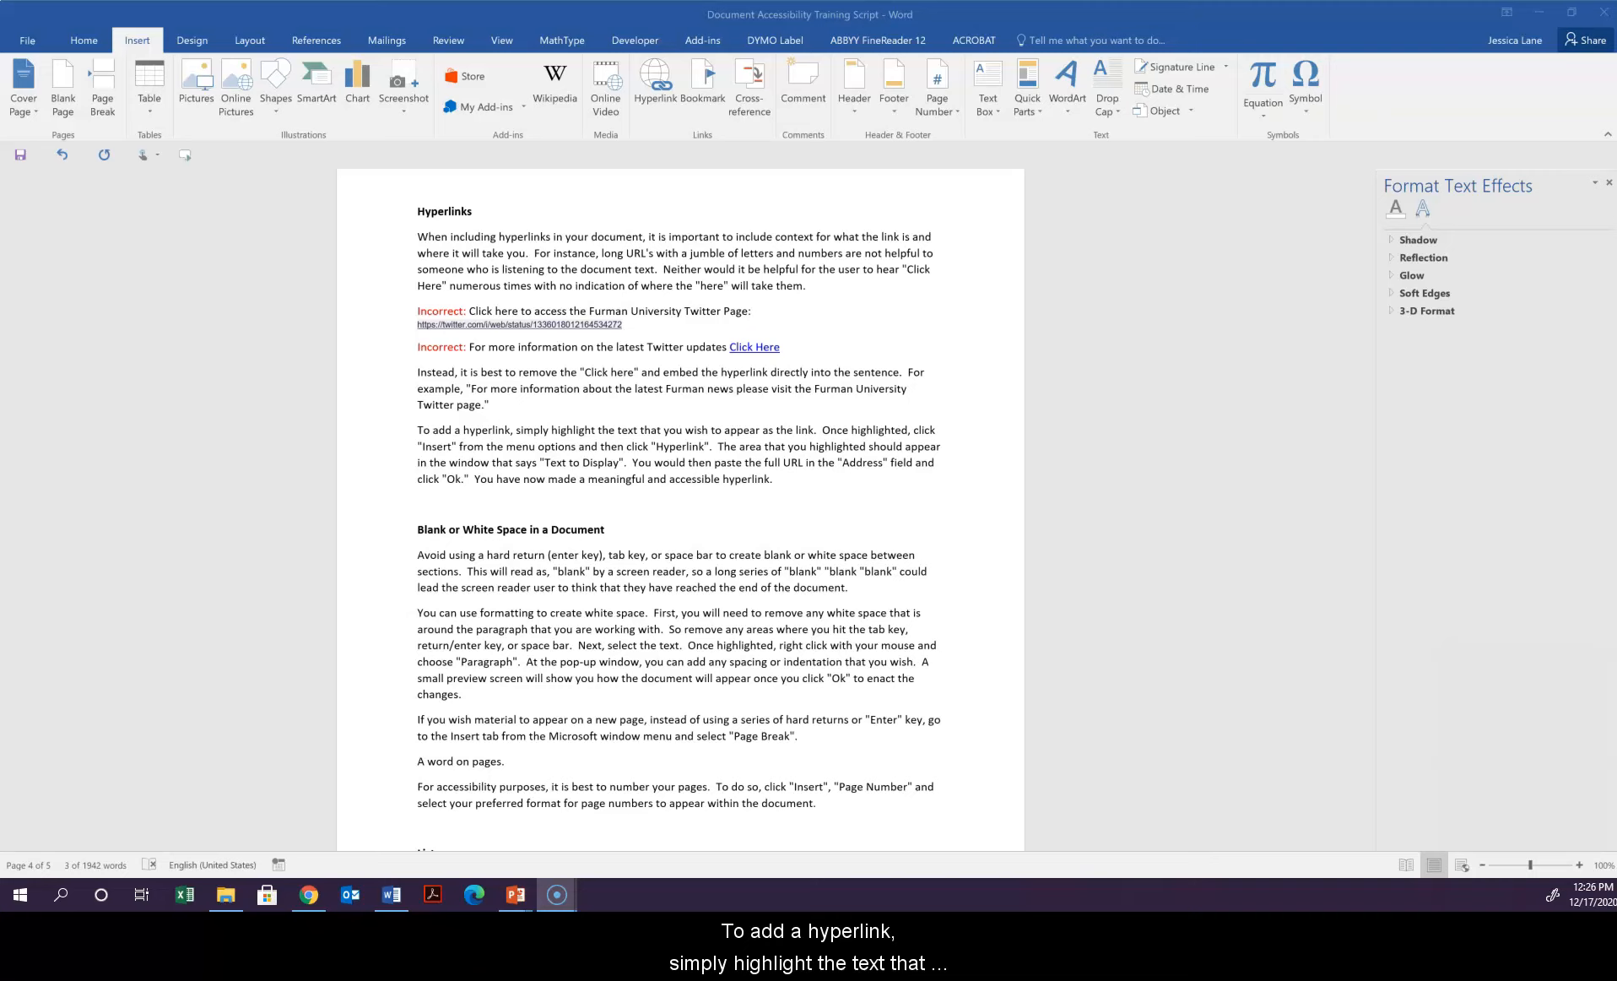
left_click(817, 388)
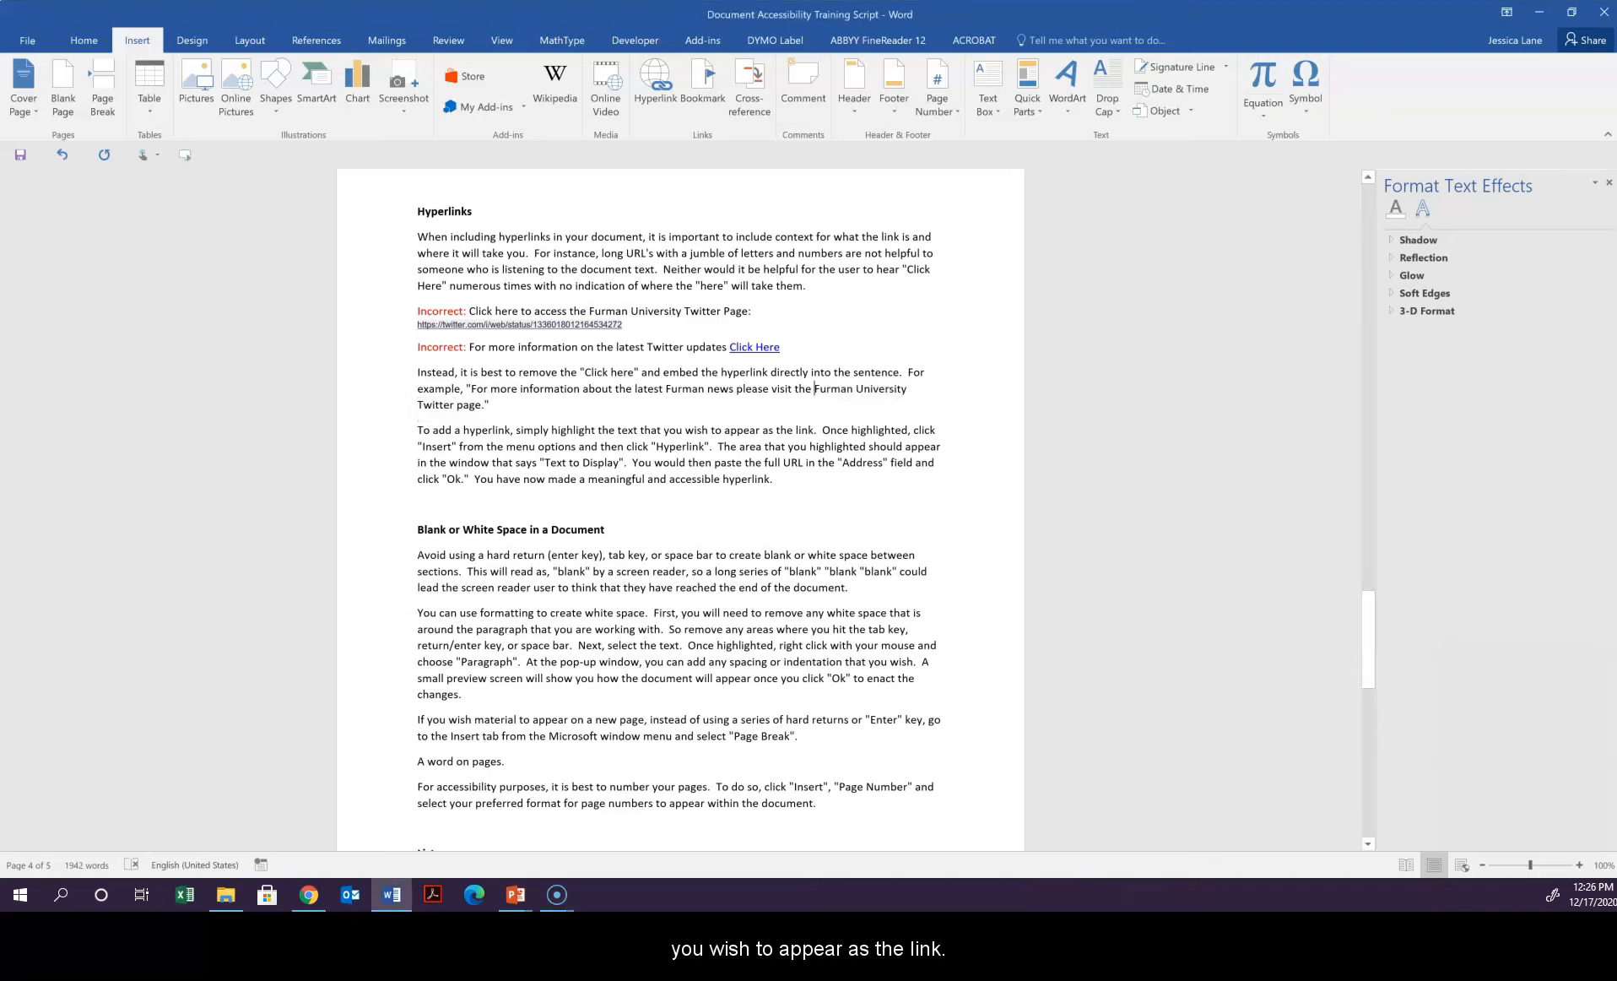
left_click_drag(816, 388, 481, 407)
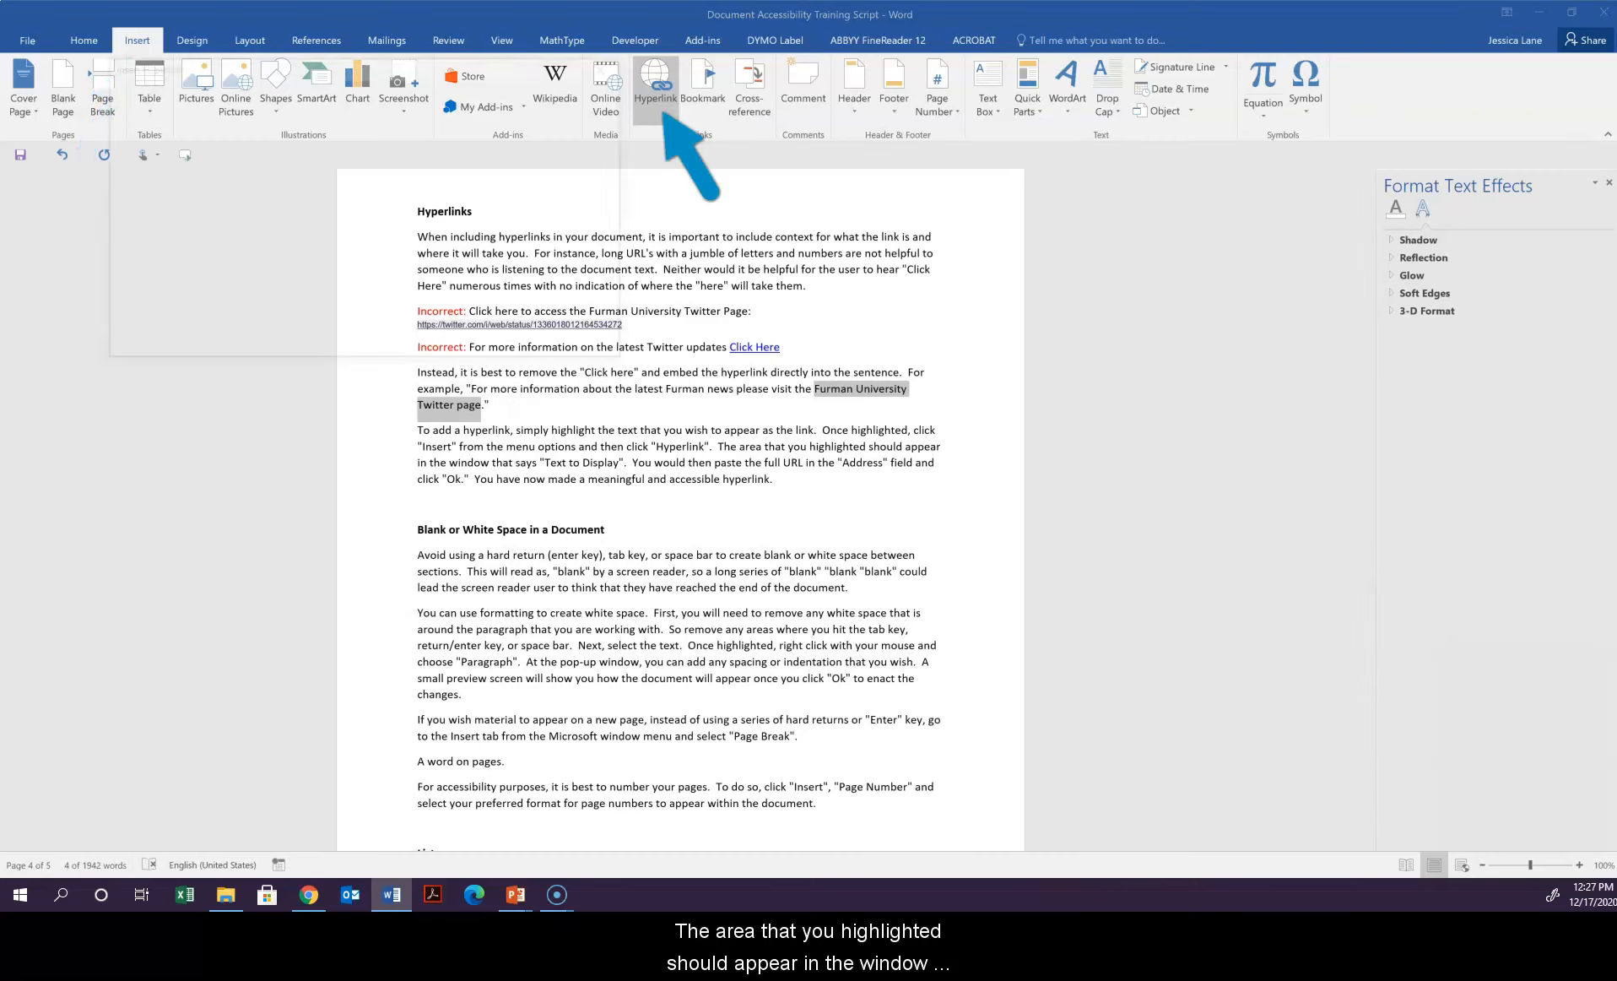
left_click(656, 84)
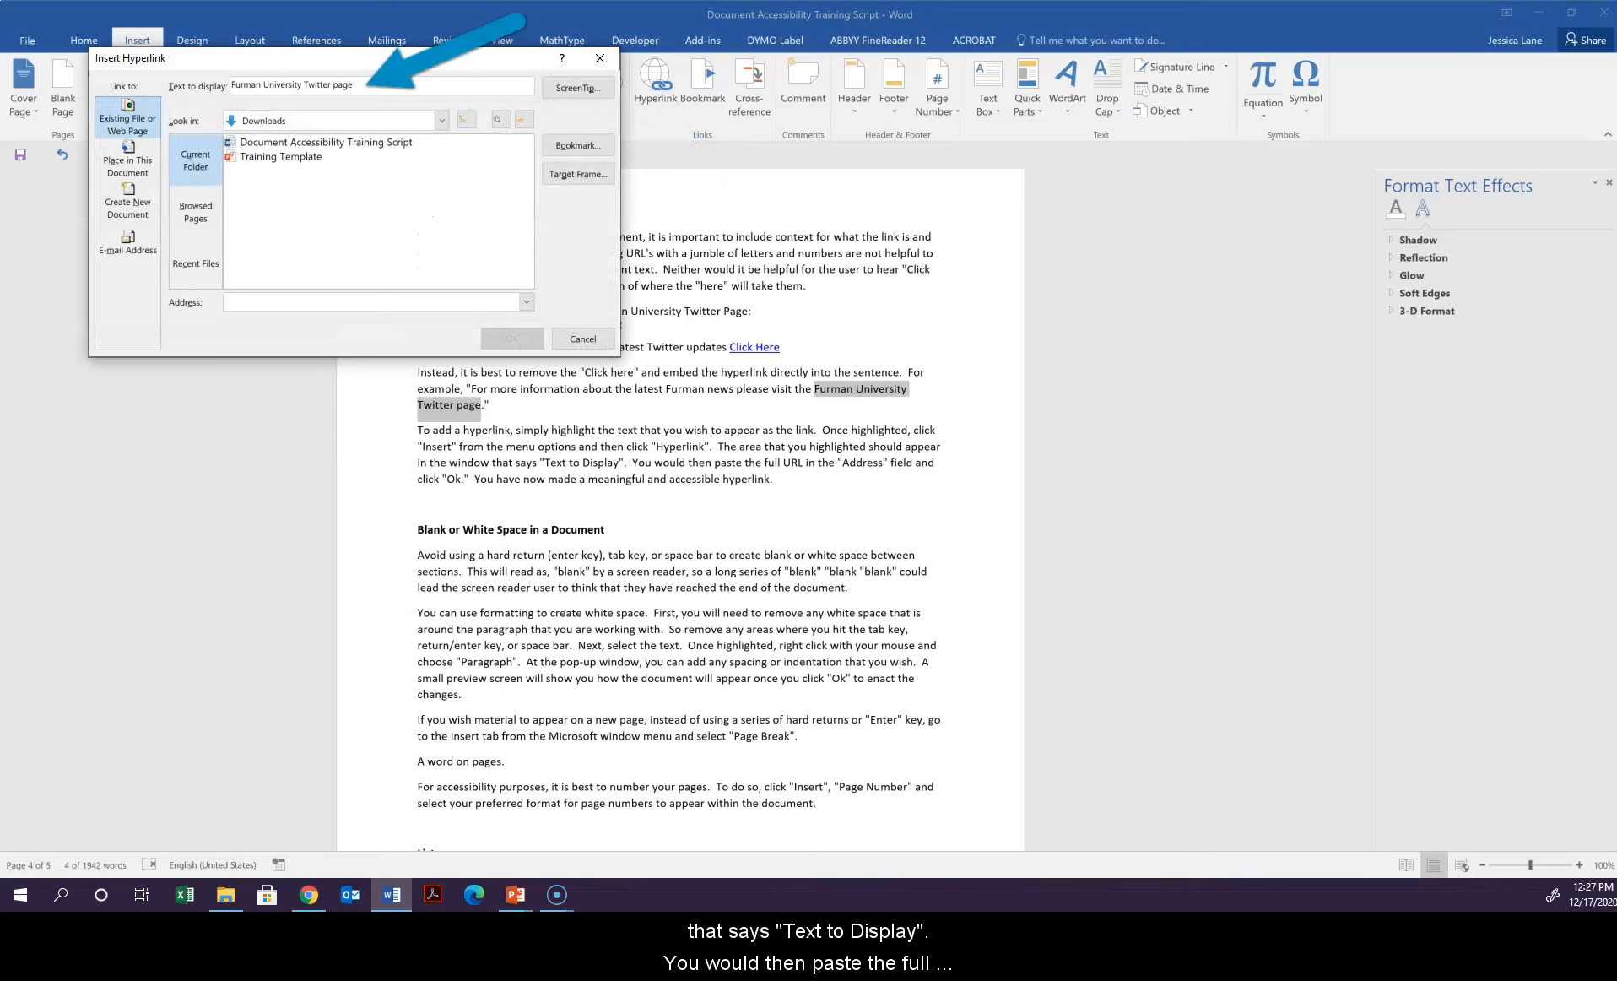
right_click(224, 302)
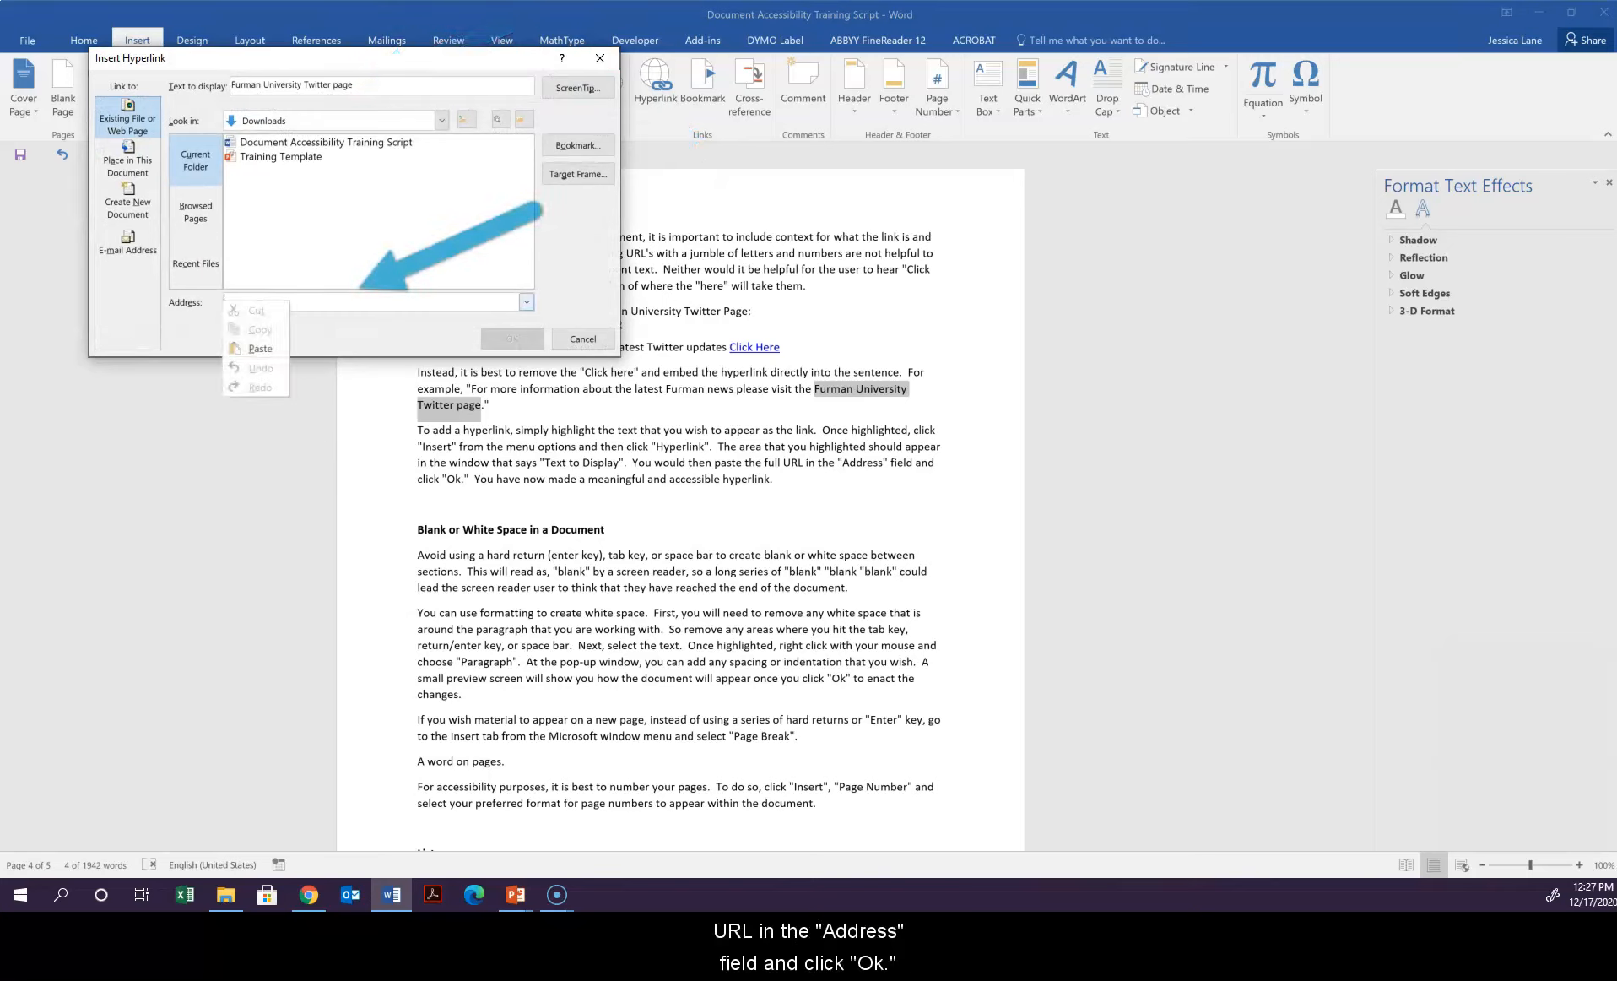
left_click(258, 348)
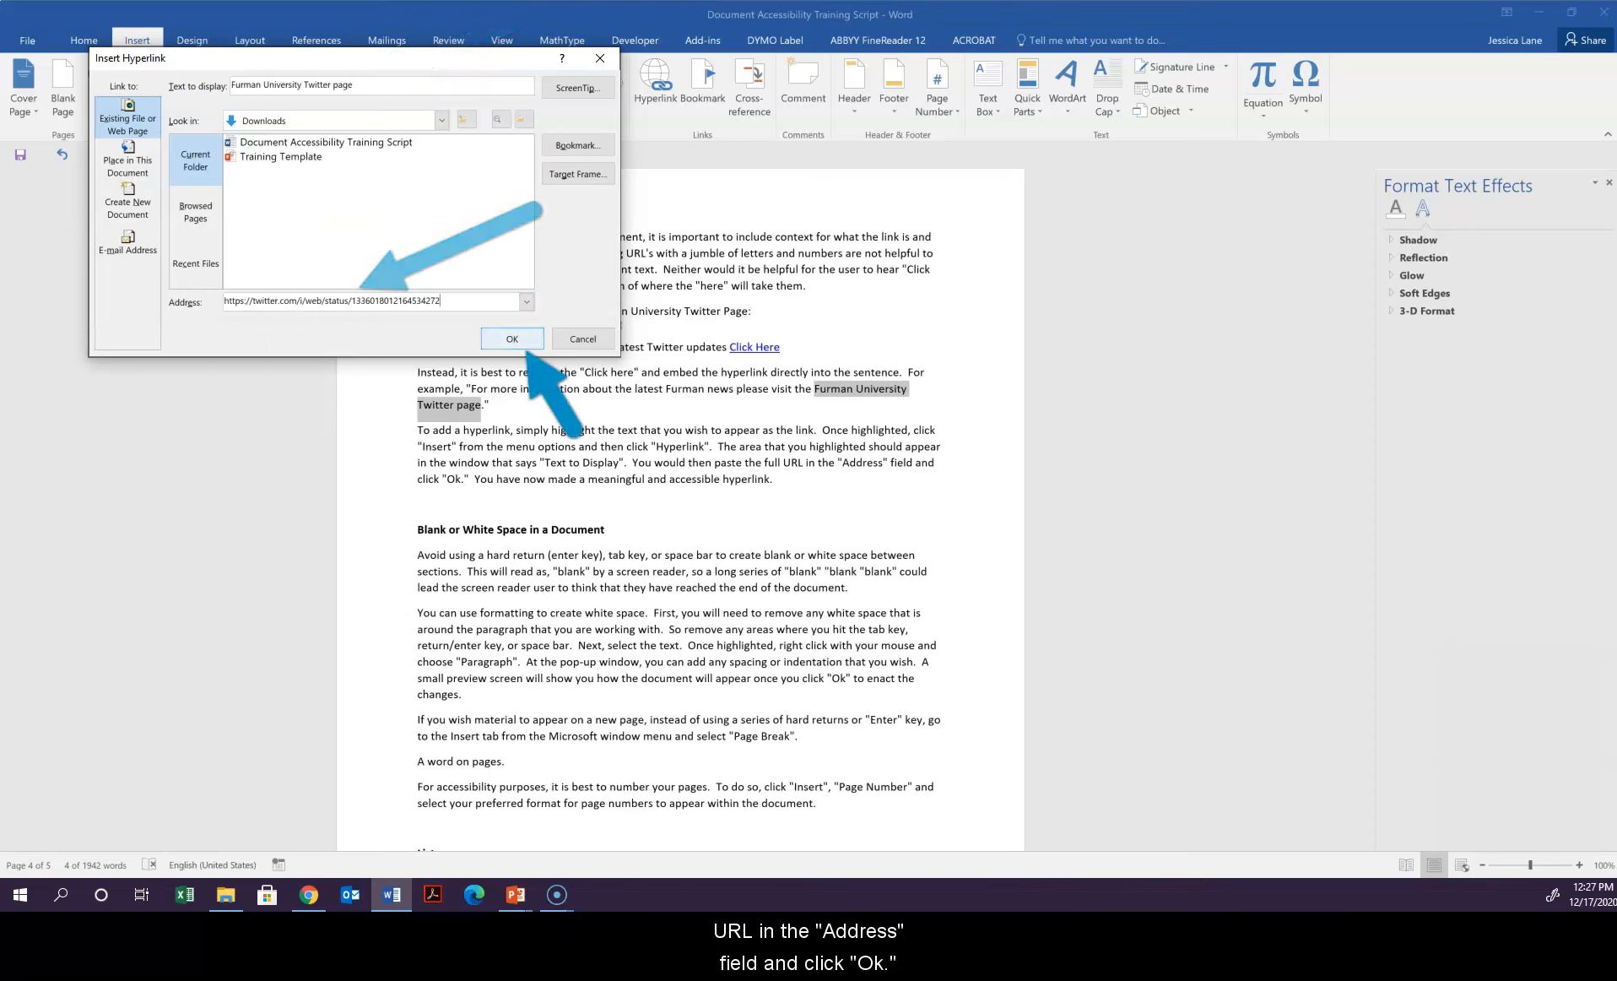
key("Return")
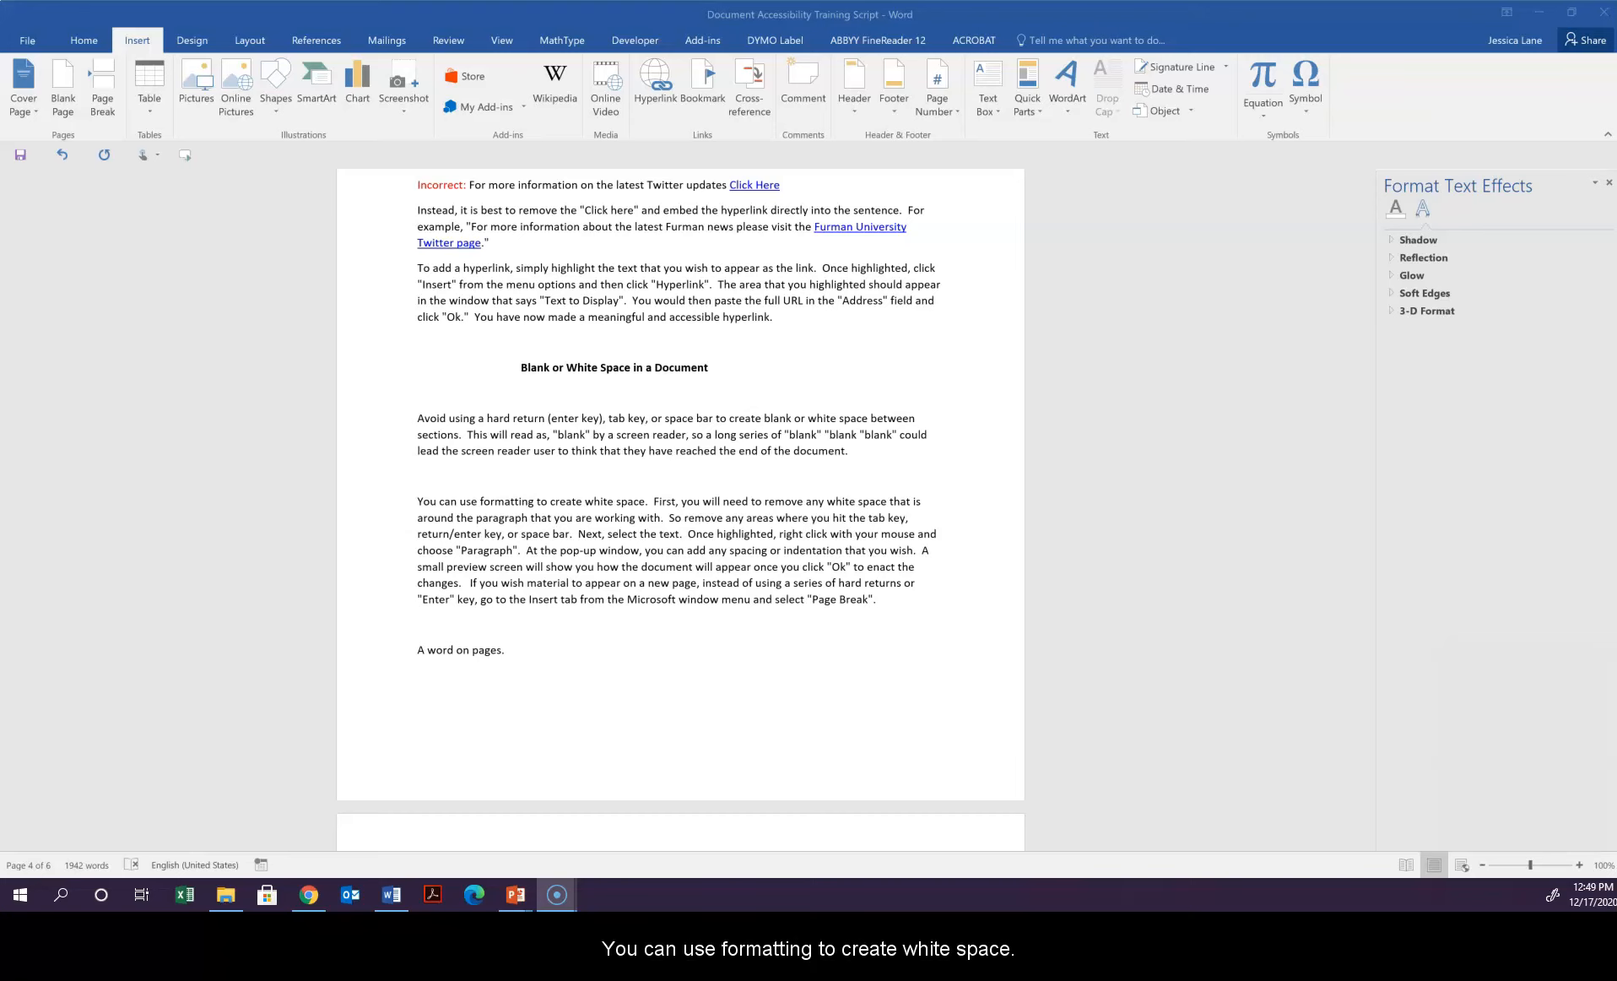
Step: Remove the blank line between the "Blank or White Space in a Document" heading and its first paragraph, keeping them on separate lines
left_click(520, 368)
left_click(418, 419)
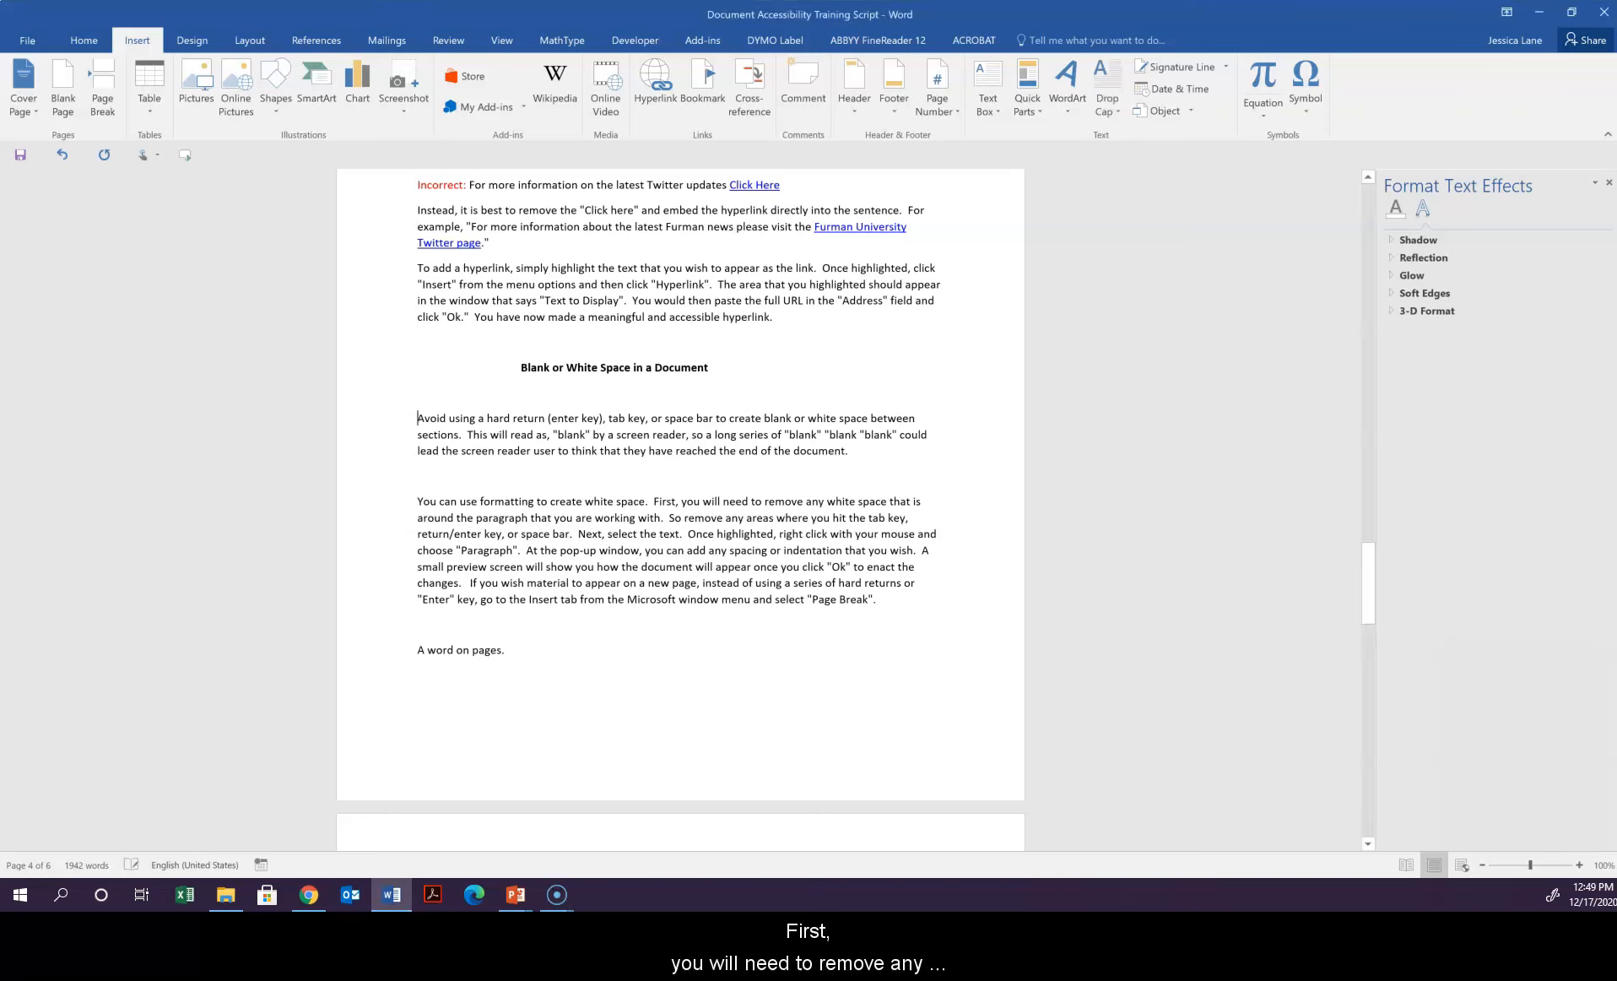
key("BackSpace")
key("BackSpace")
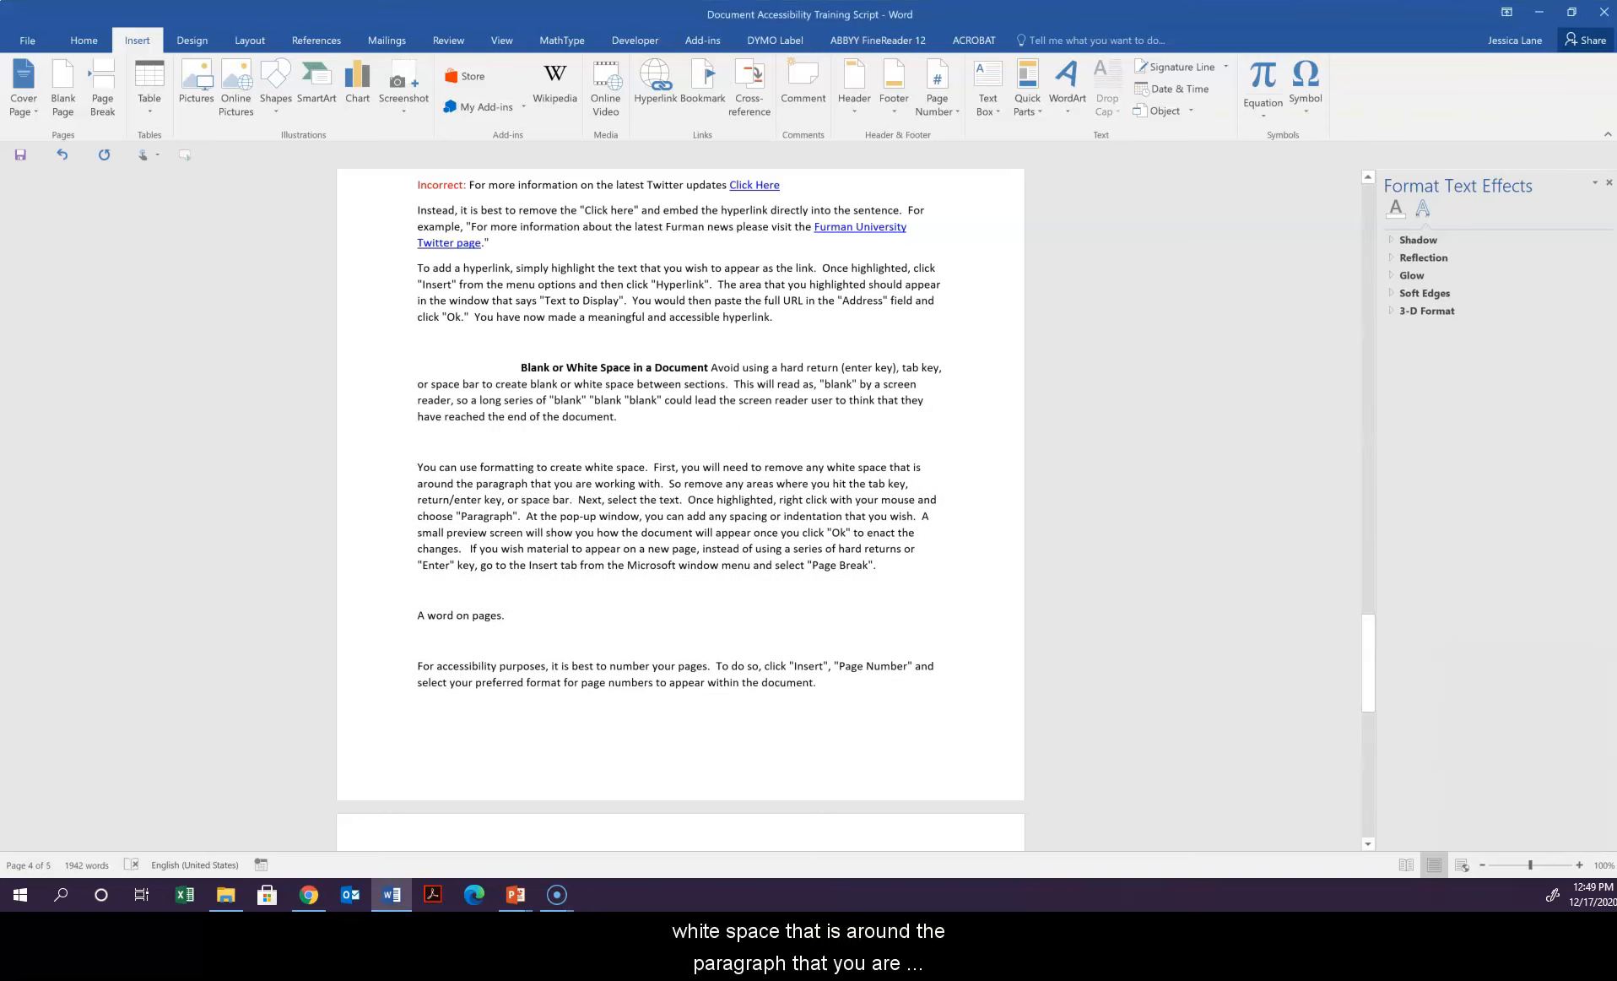
key("Return")
Step: Delete the blank space that indents the "Blank or White Space in a Document" heading from the margin
left_click(521, 368)
key("BackSpace")
key("BackSpace")
key("BackSpace")
key("BackSpace")
key("BackSpace")
key("BackSpace")
key("BackSpace")
key("BackSpace")
key("BackSpace")
key("BackSpace")
key("BackSpace")
key("BackSpace")
key("BackSpace")
key("BackSpace")
key("BackSpace")
key("BackSpace")
key("BackSpace")
key("BackSpace")
key("BackSpace")
key("BackSpace")
key("BackSpace")
key("BackSpace")
key("BackSpace")
key("BackSpace")
key("BackSpace")
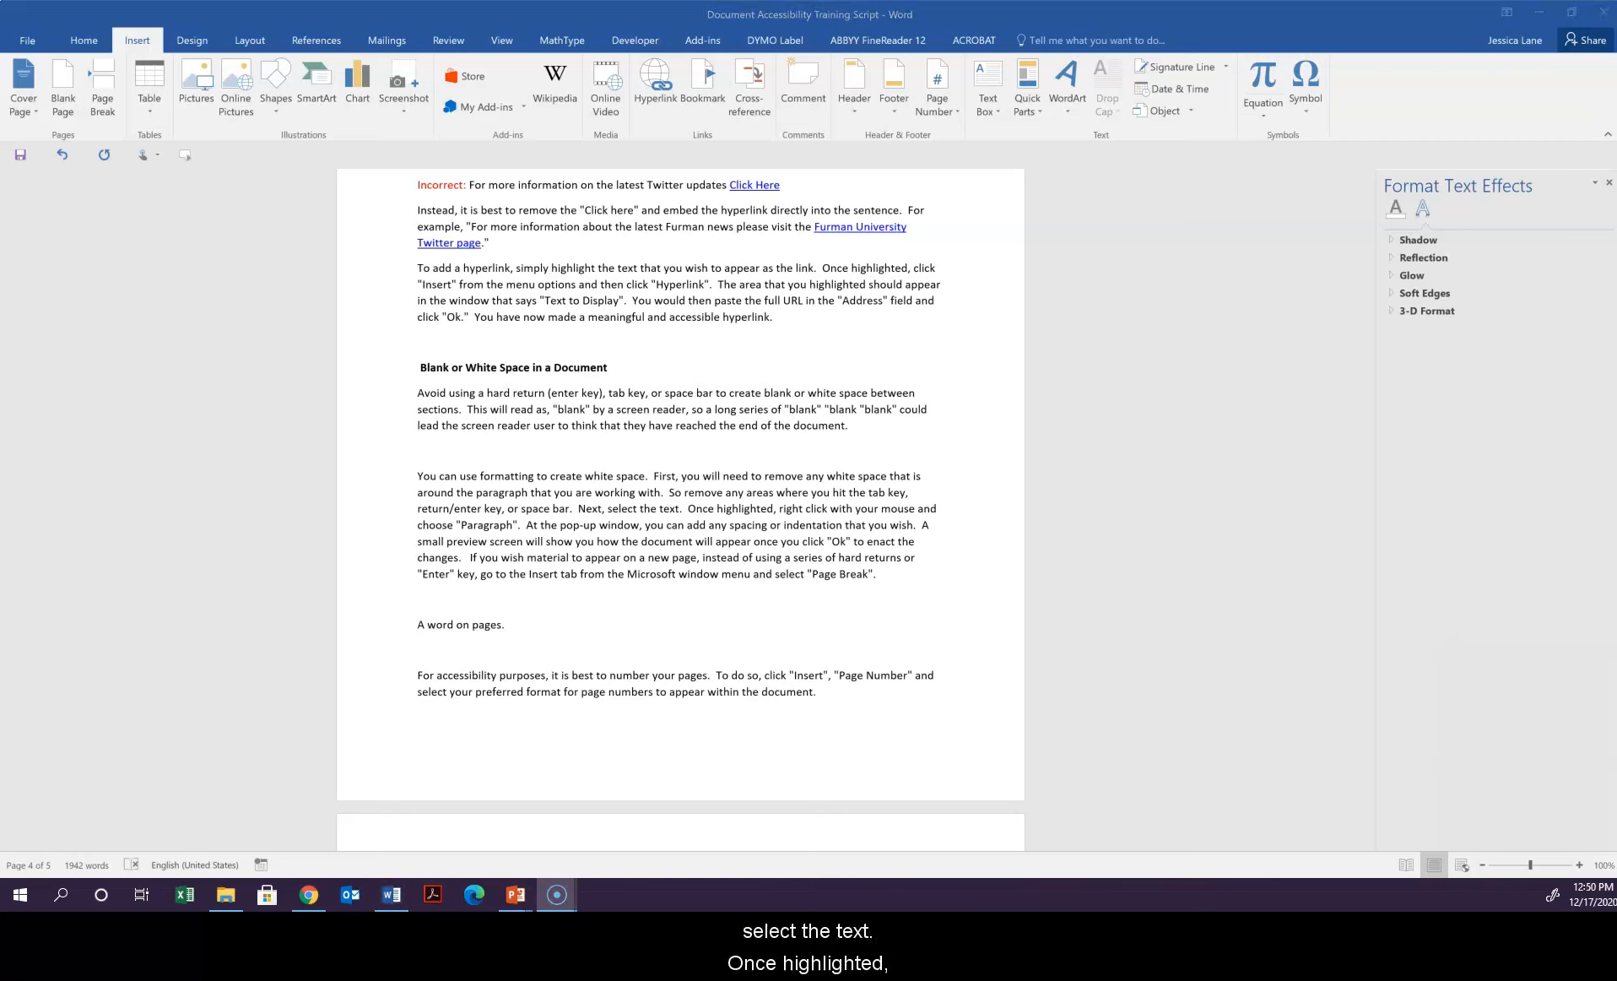
Step: Set the left indentation of the "Blank or White Space in a Document" heading to 0.6" through its paragraph formatting
left_click(608, 367)
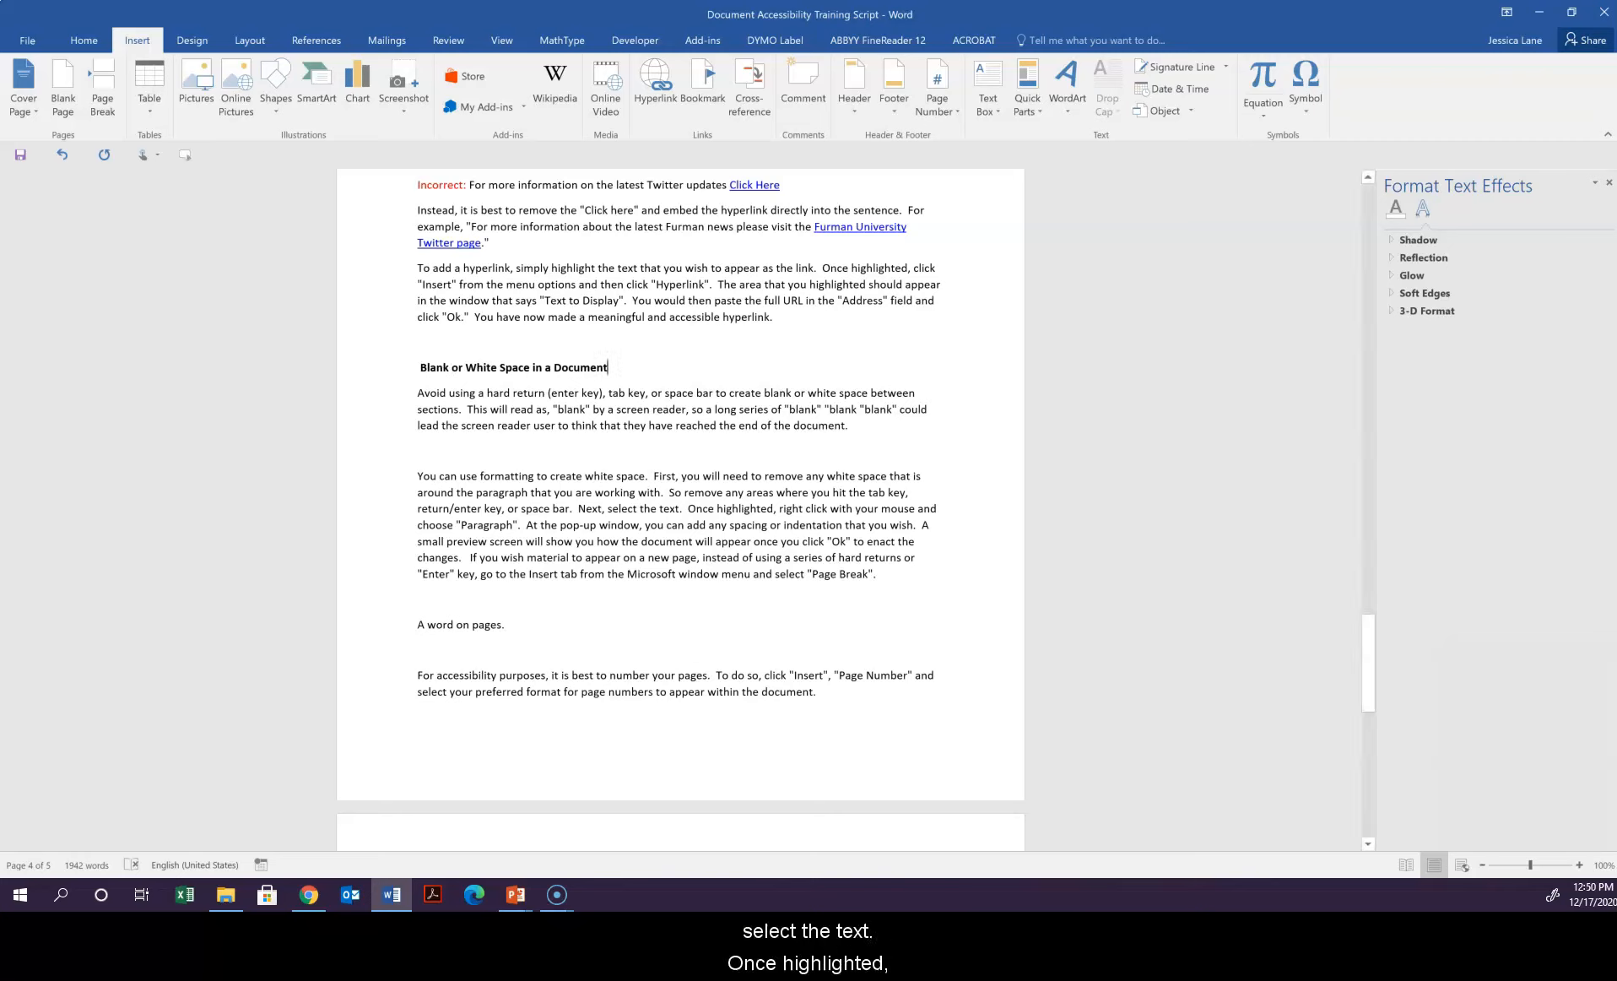
left_click_drag(607, 368, 420, 367)
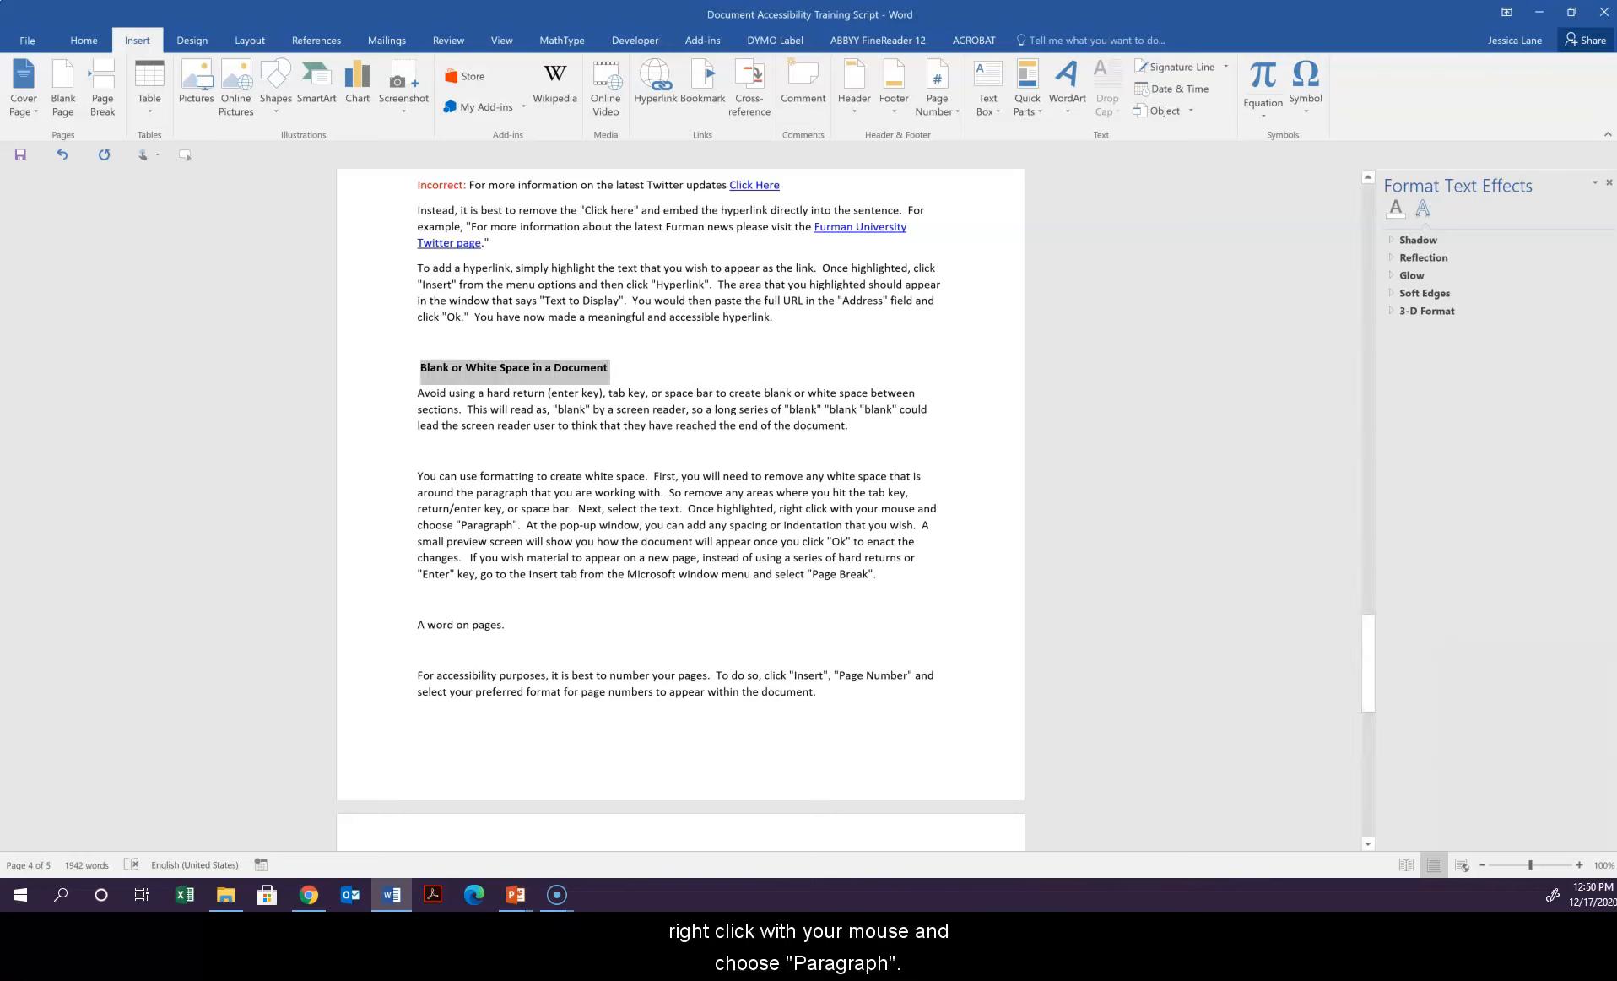
left_click(444, 367)
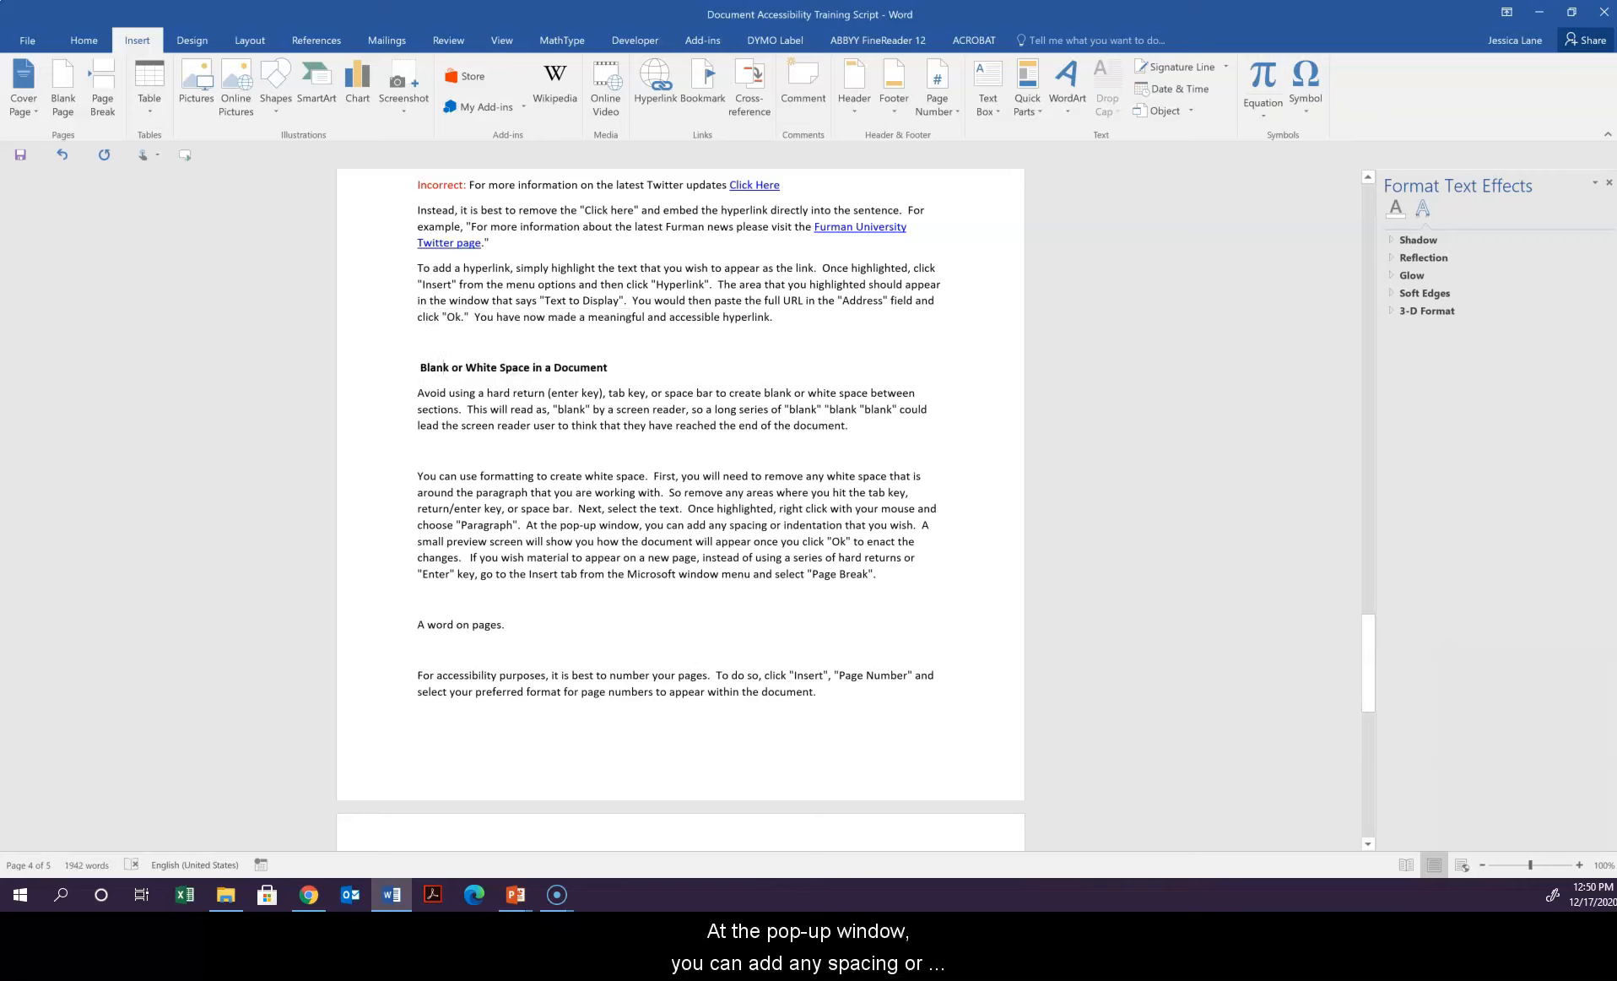
left_click_drag(444, 354, 614, 368)
right_click(437, 365)
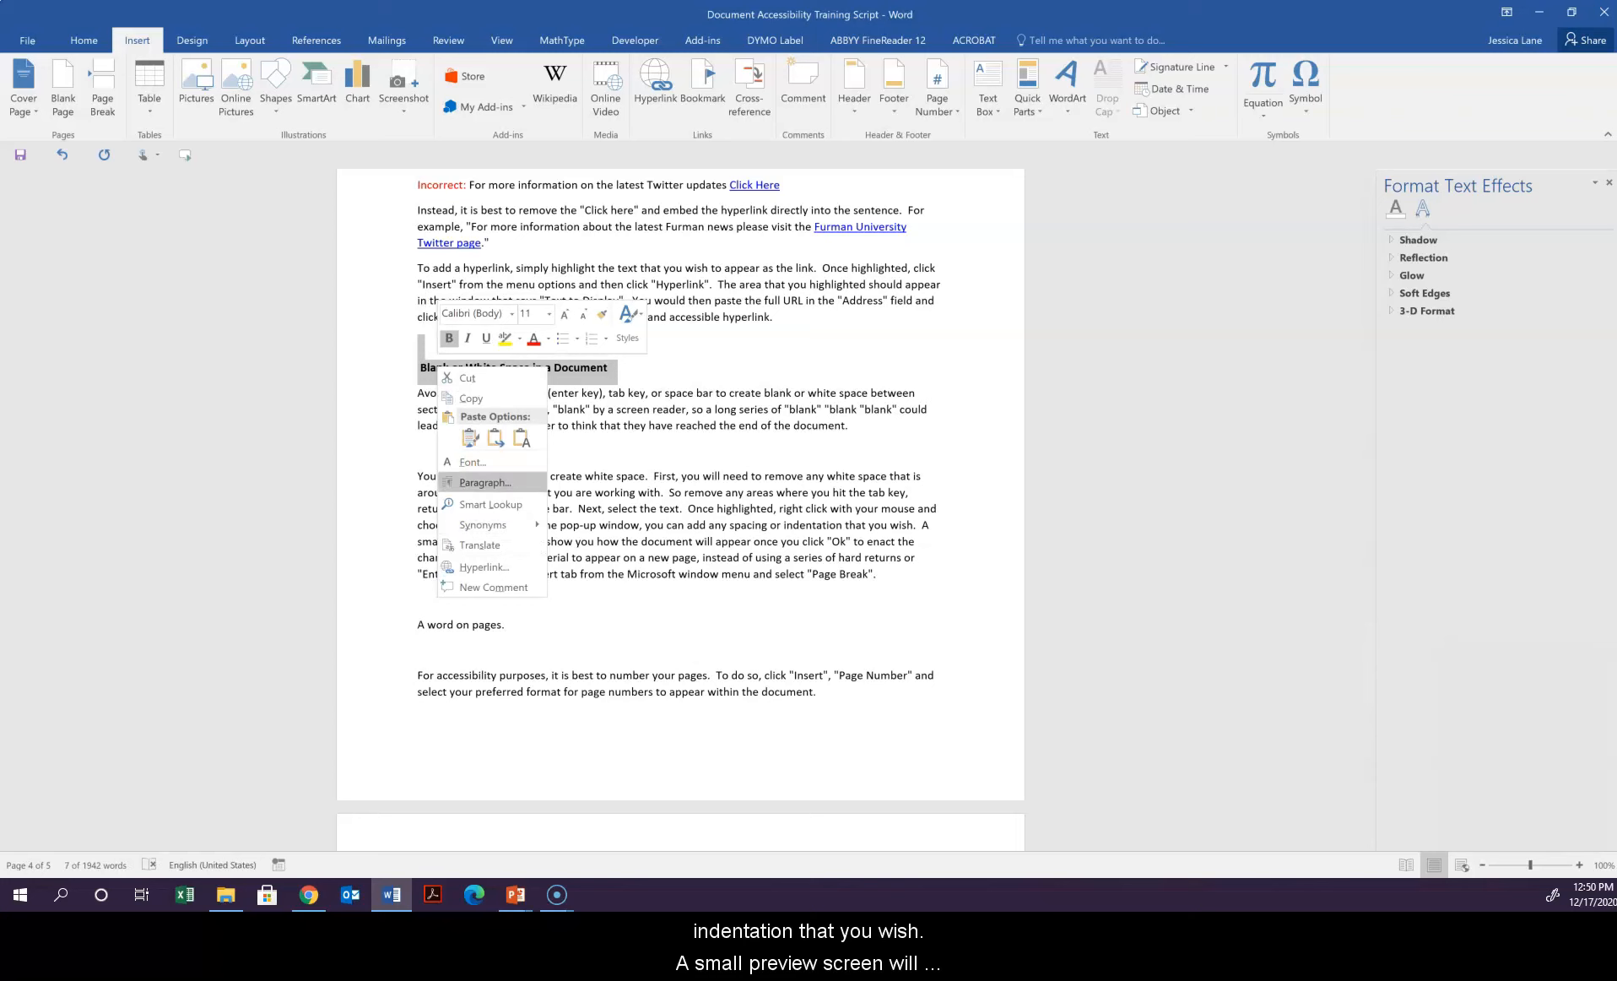
left_click(484, 482)
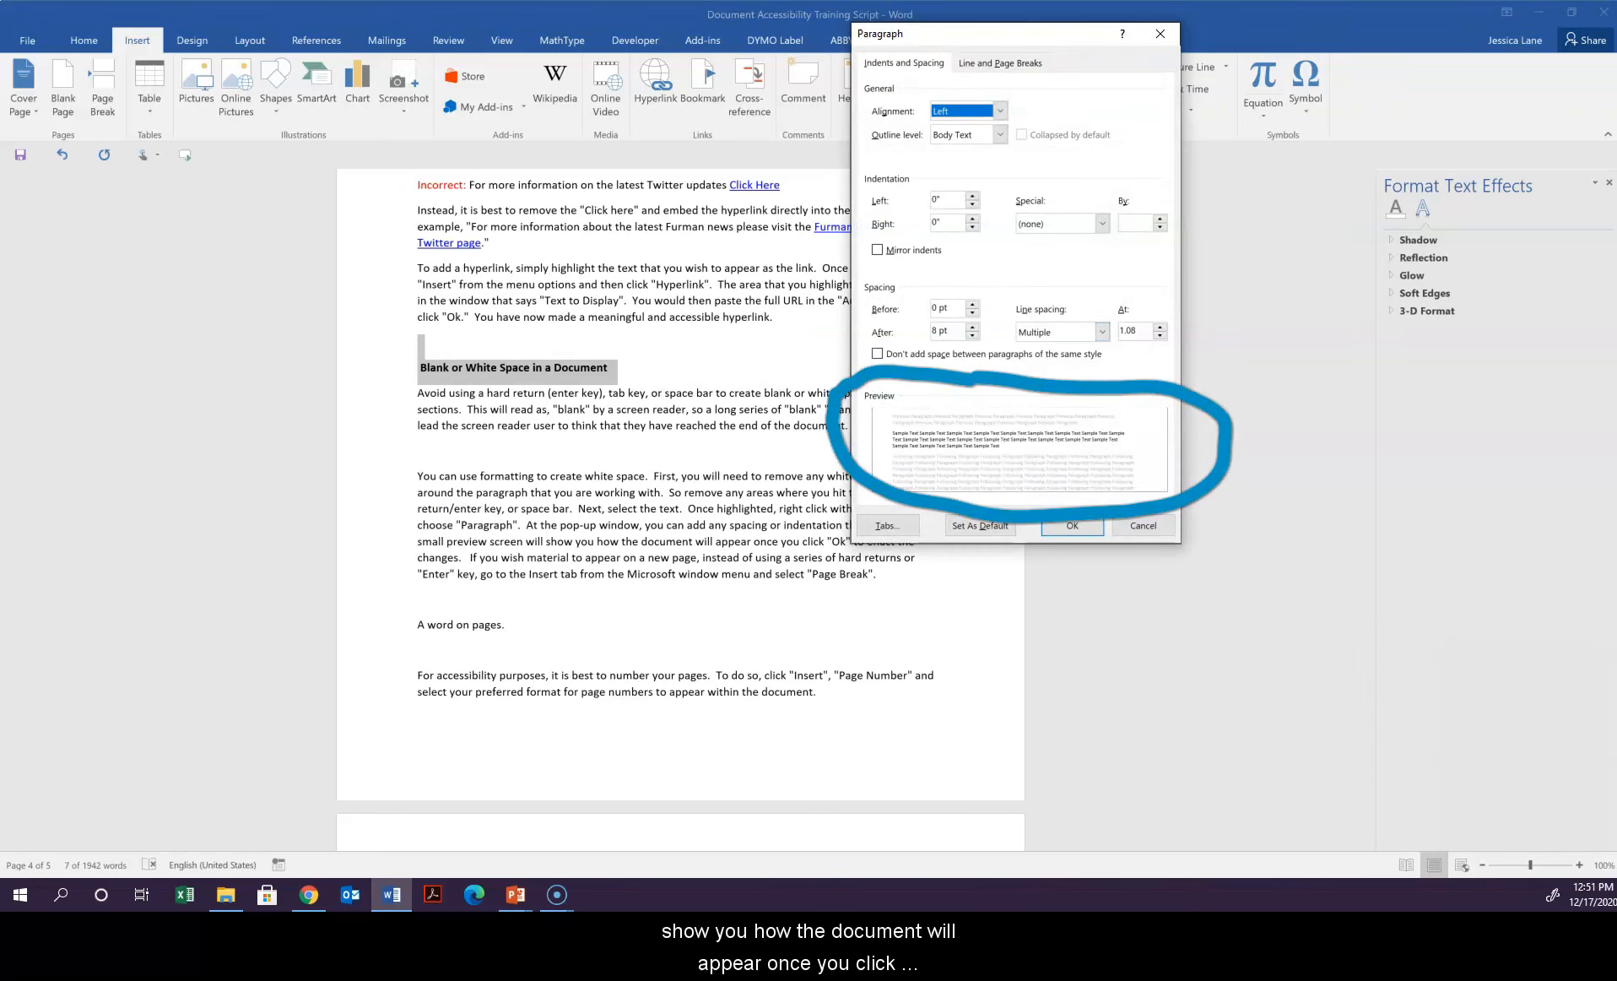
left_click(973, 196)
left_click(973, 196)
left_click(972, 196)
left_click(972, 196)
left_click(972, 196)
left_click(973, 196)
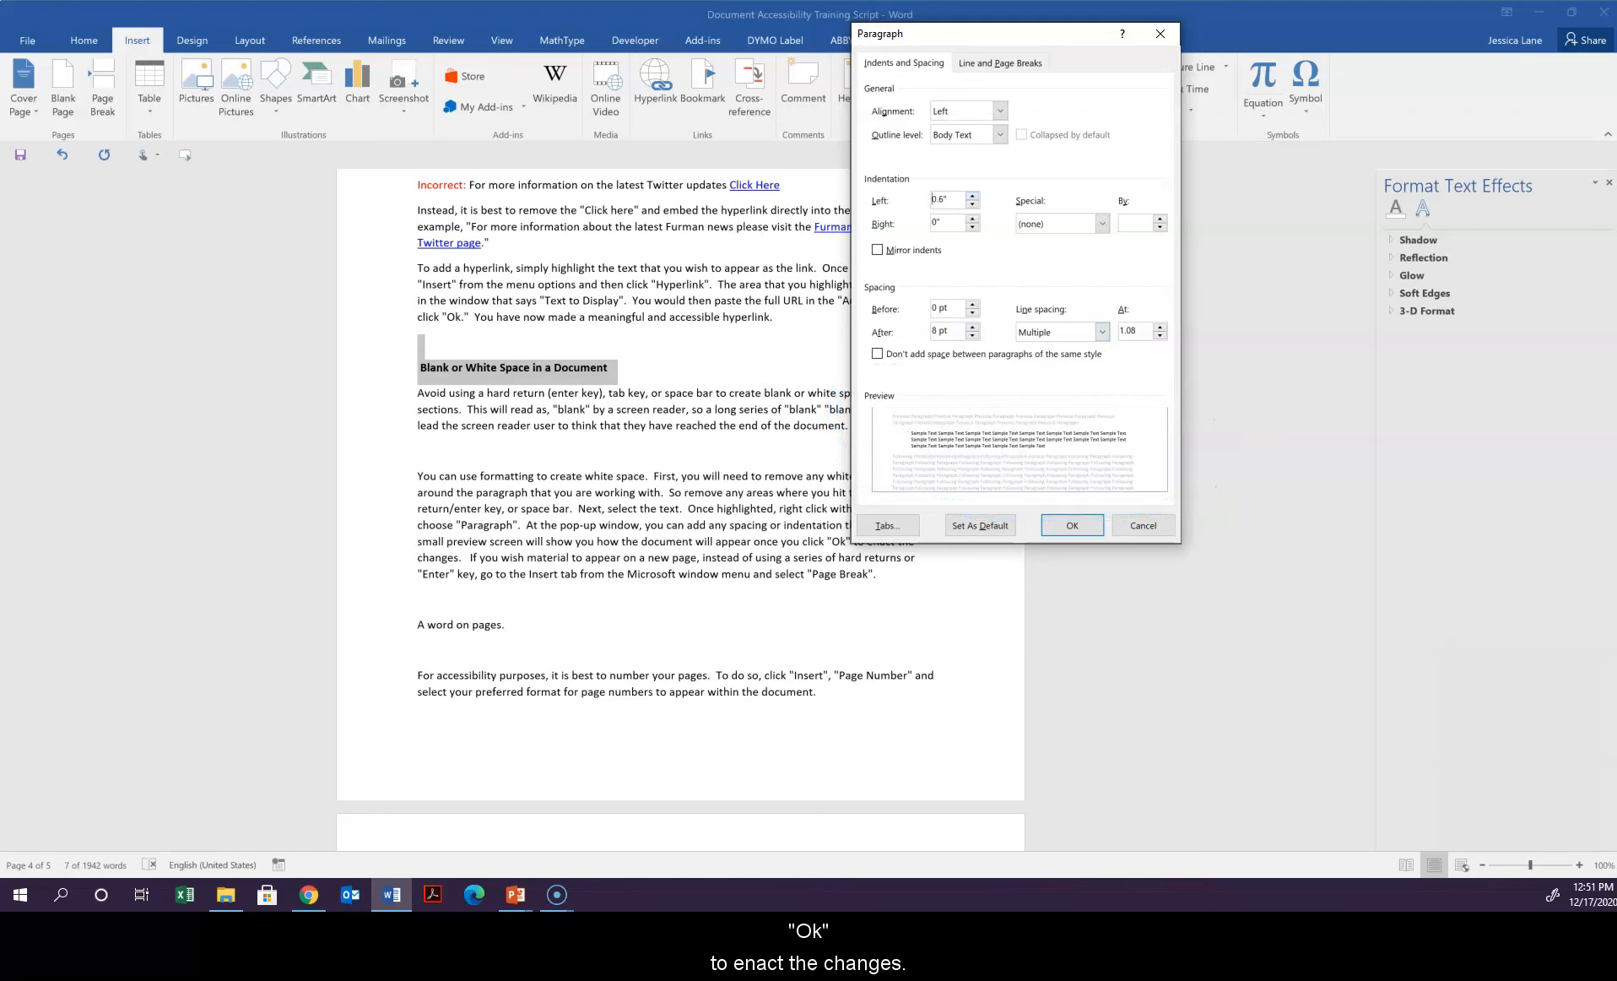
left_click(1072, 525)
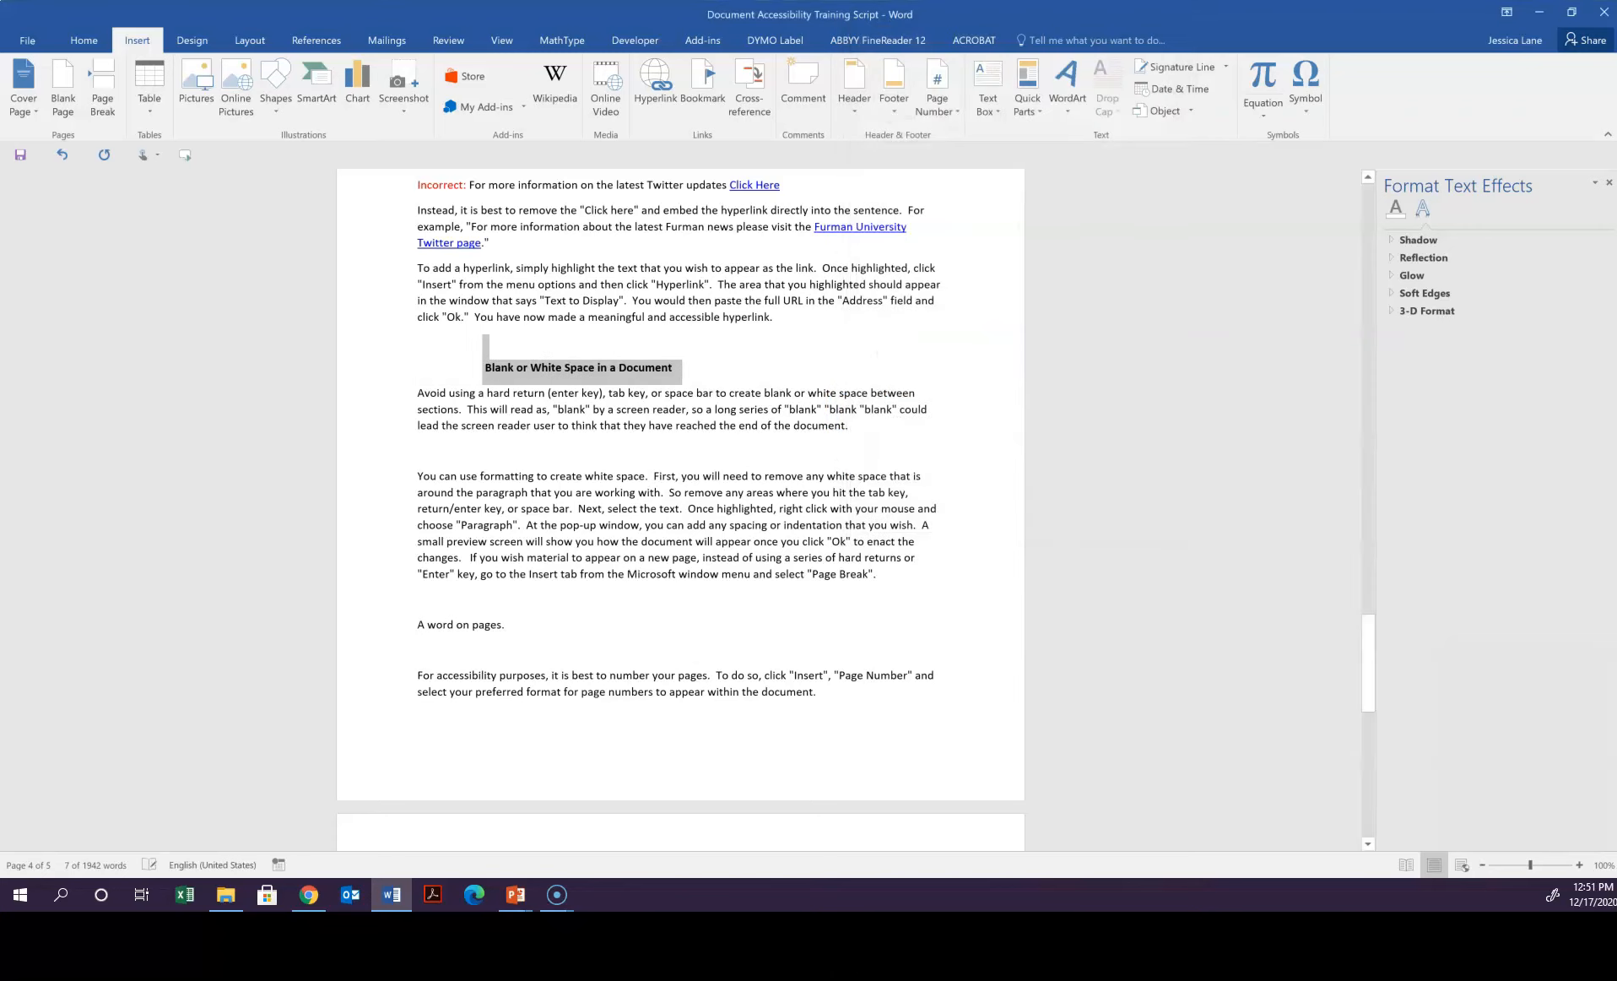
Step: Set the spacing before the first paragraph under the "Blank or White Space in a Document" heading to 42 pt
left_click(687, 425)
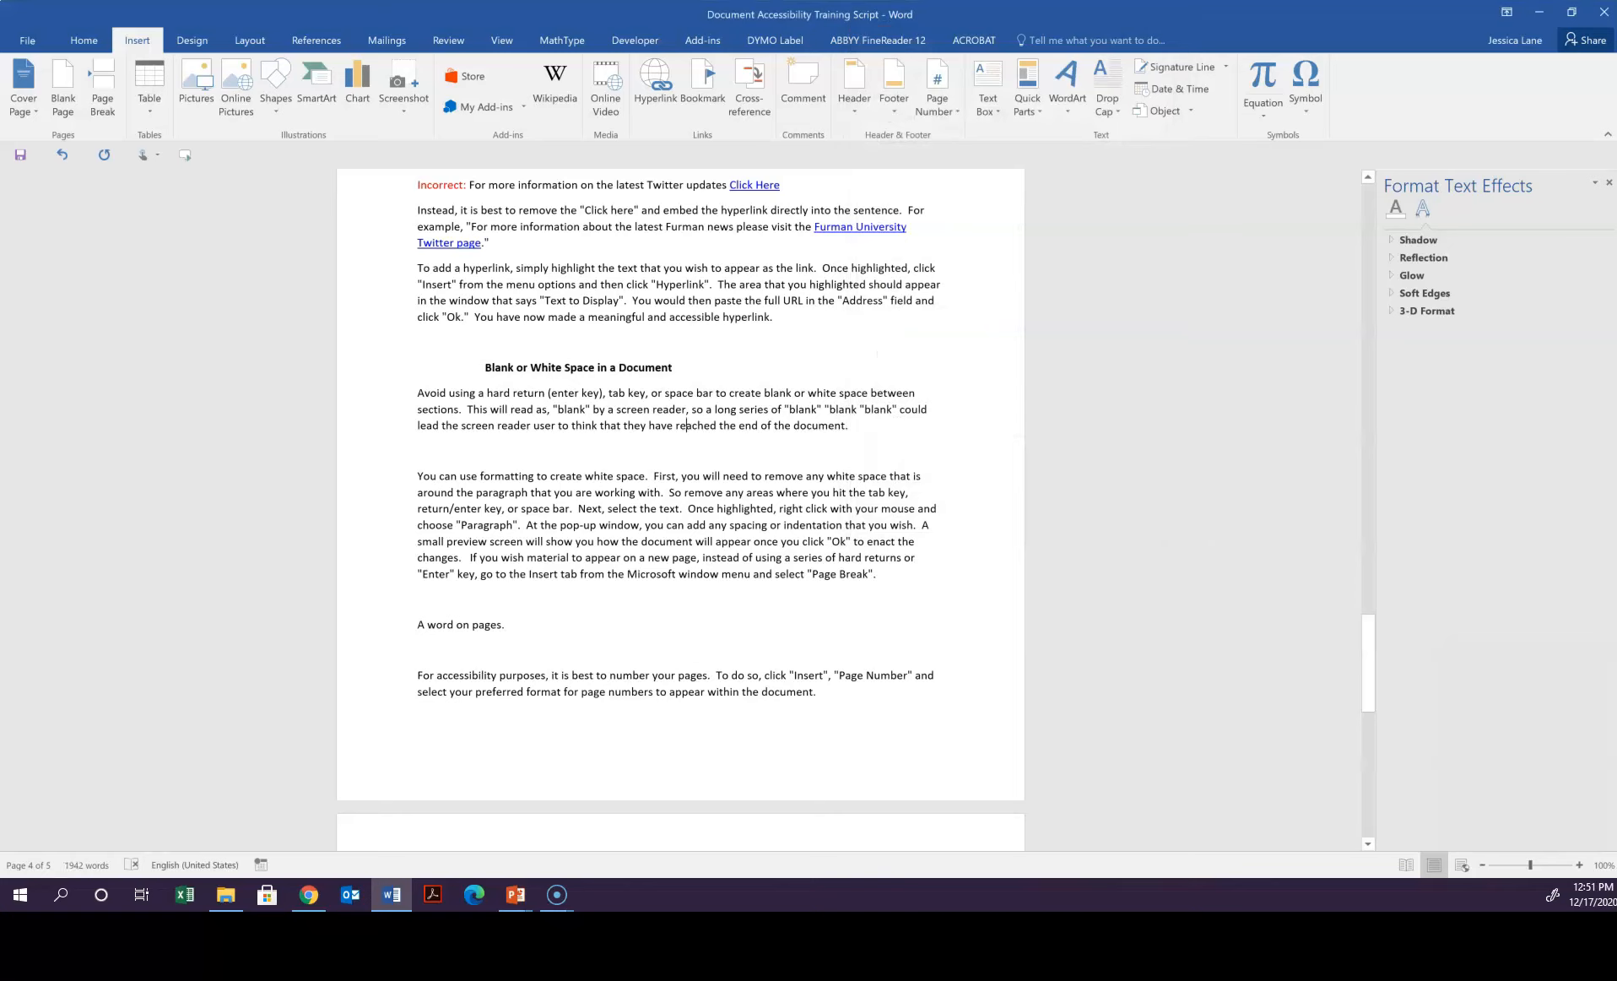
left_click_drag(854, 425, 417, 393)
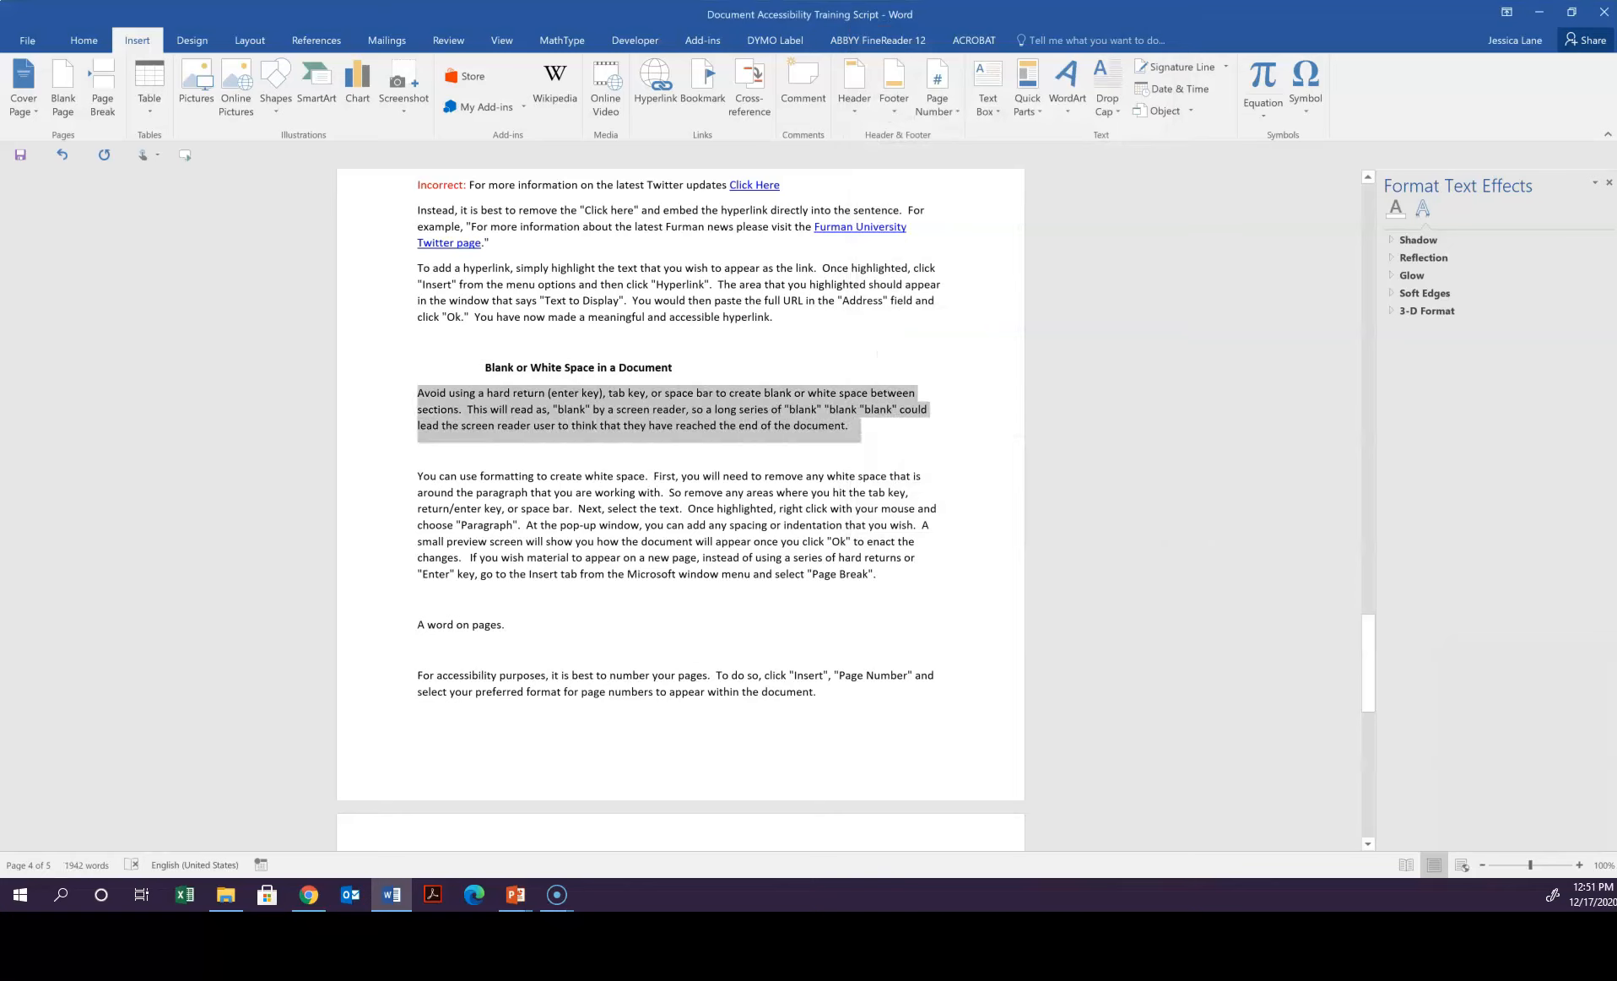
left_click(508, 409)
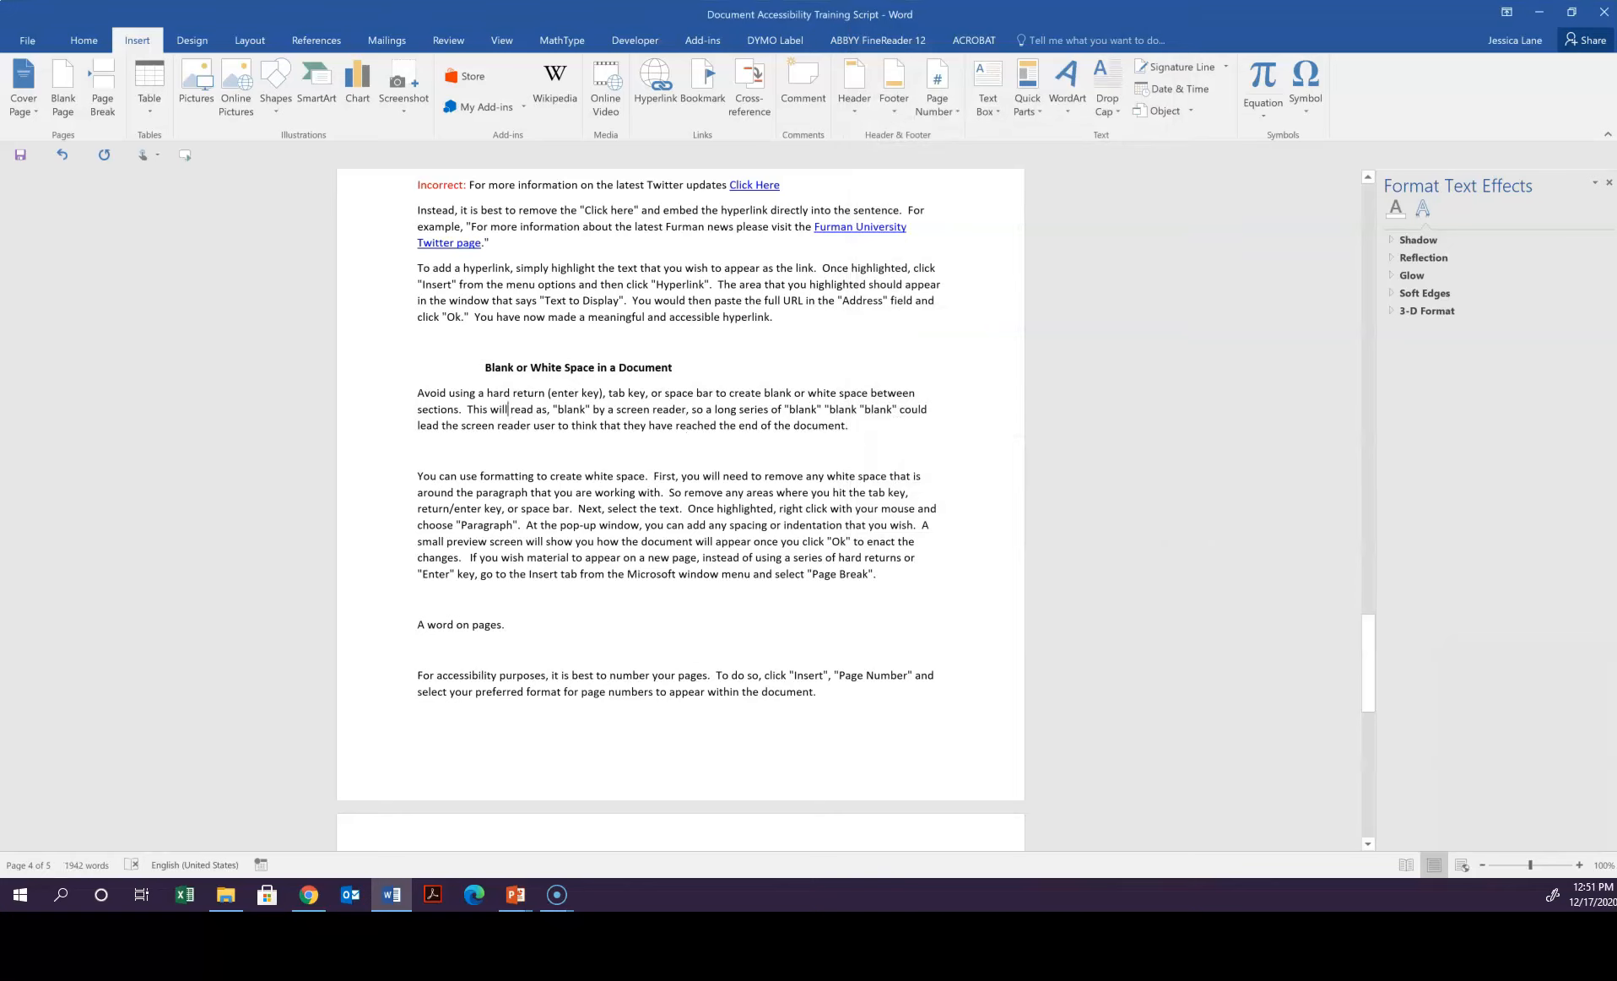
left_click_drag(854, 426, 417, 393)
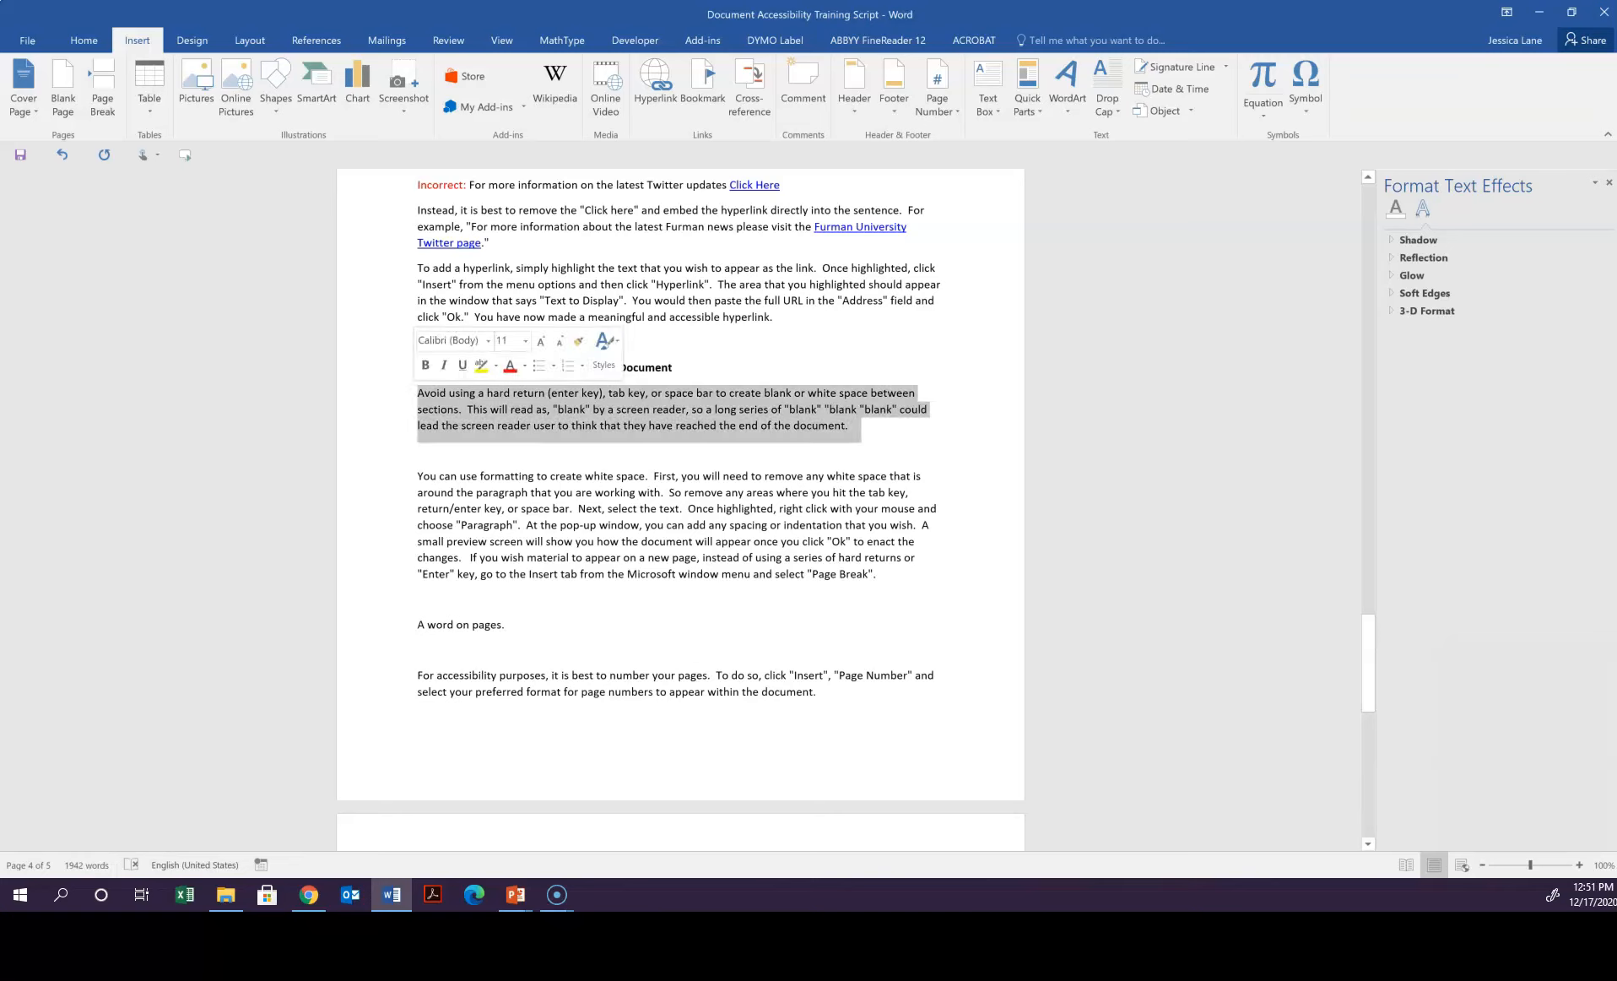
right_click(455, 415)
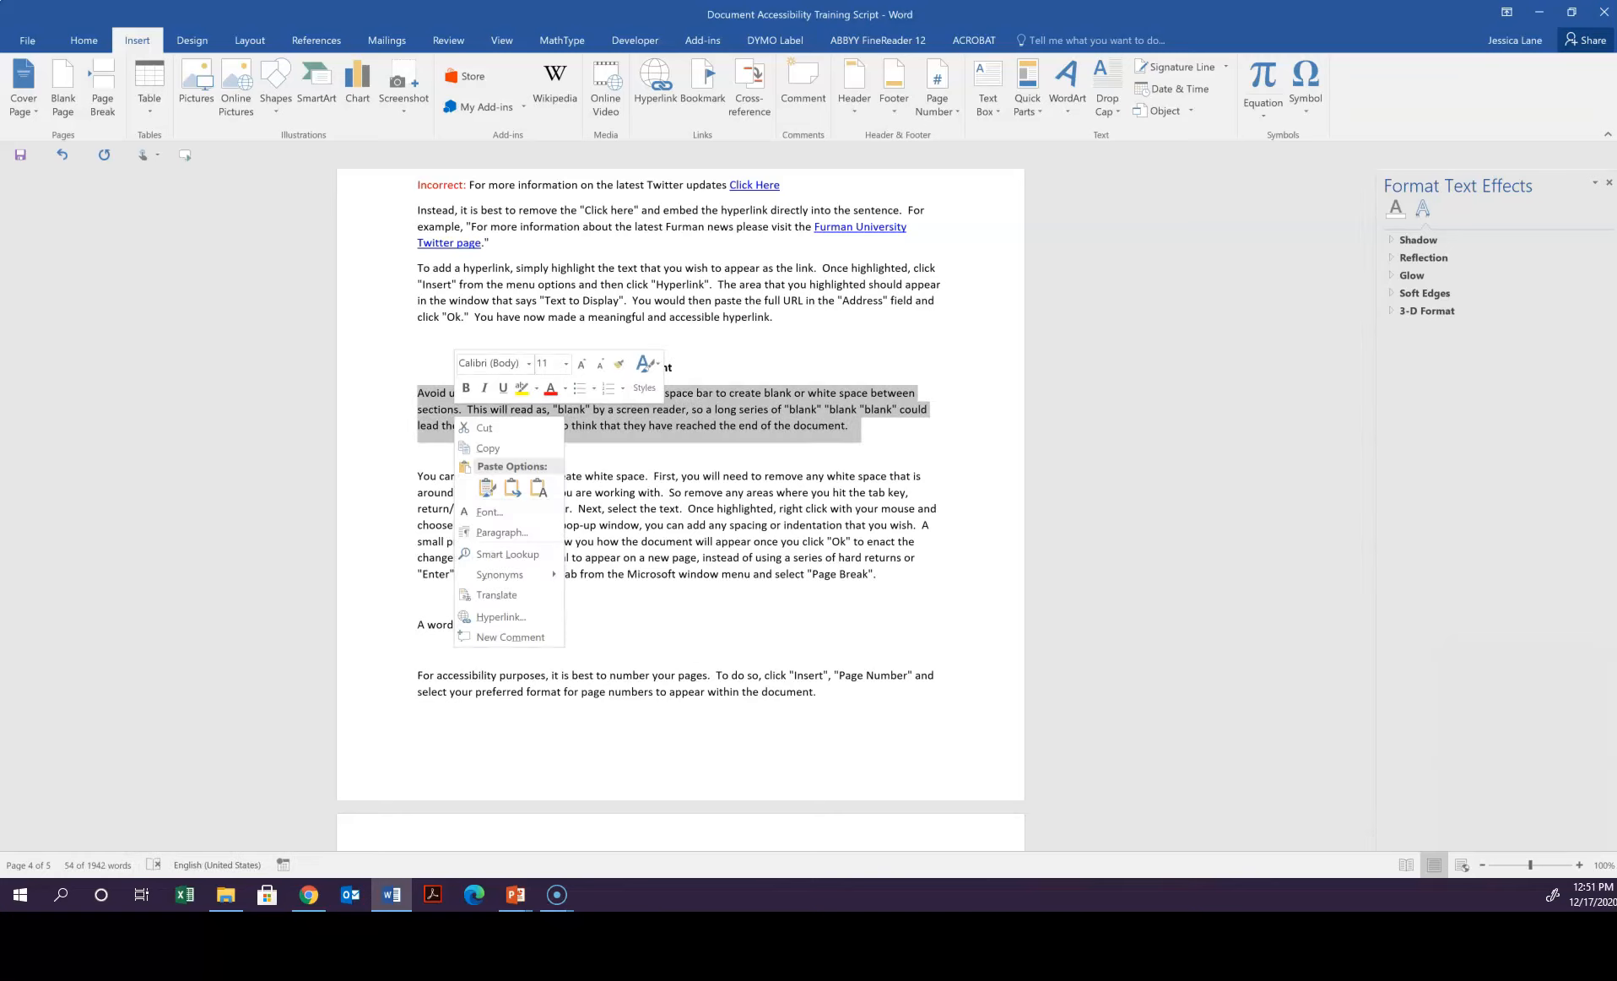
left_click(501, 532)
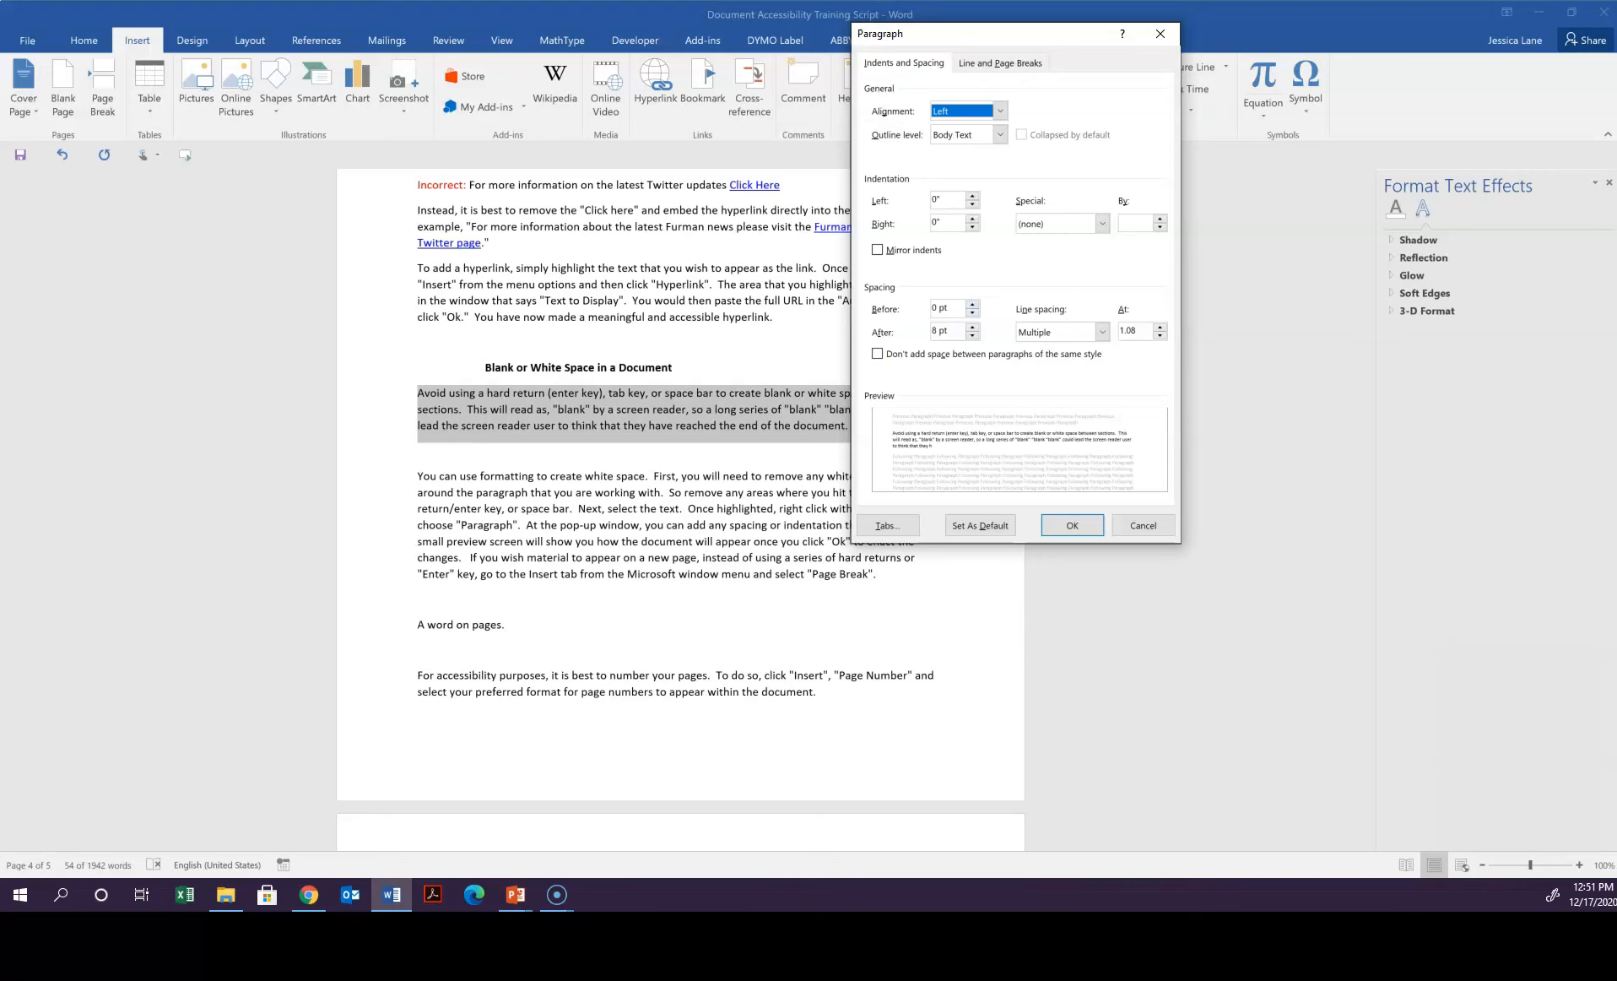
left_click(973, 304)
type("36")
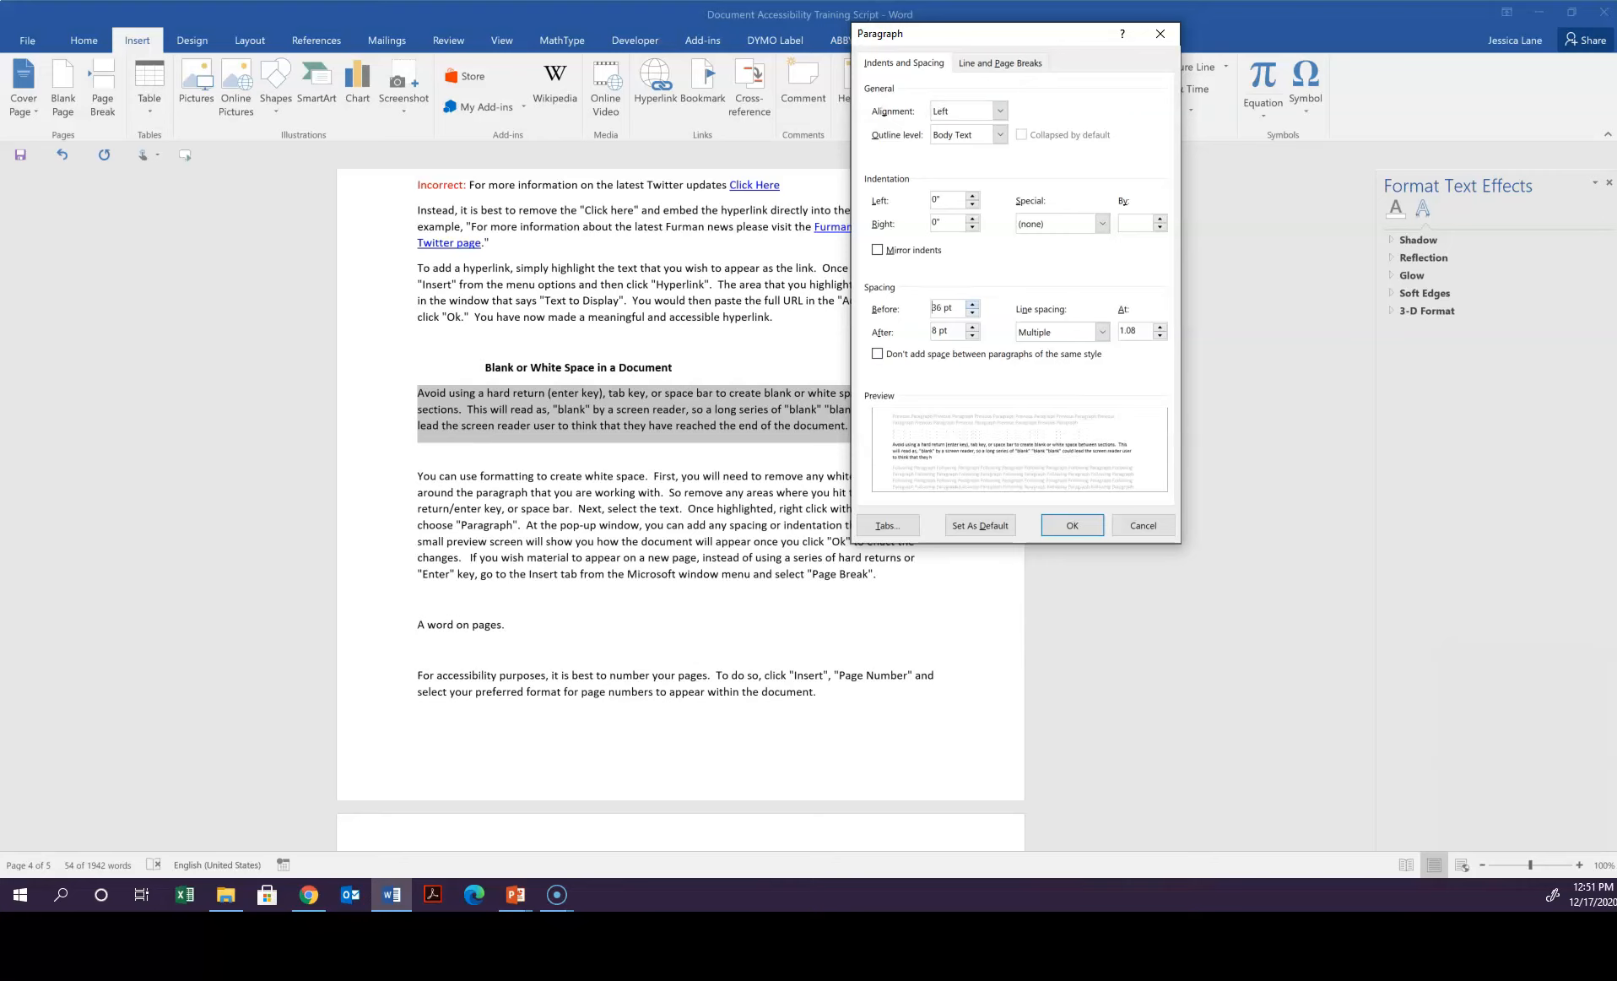
key("Up")
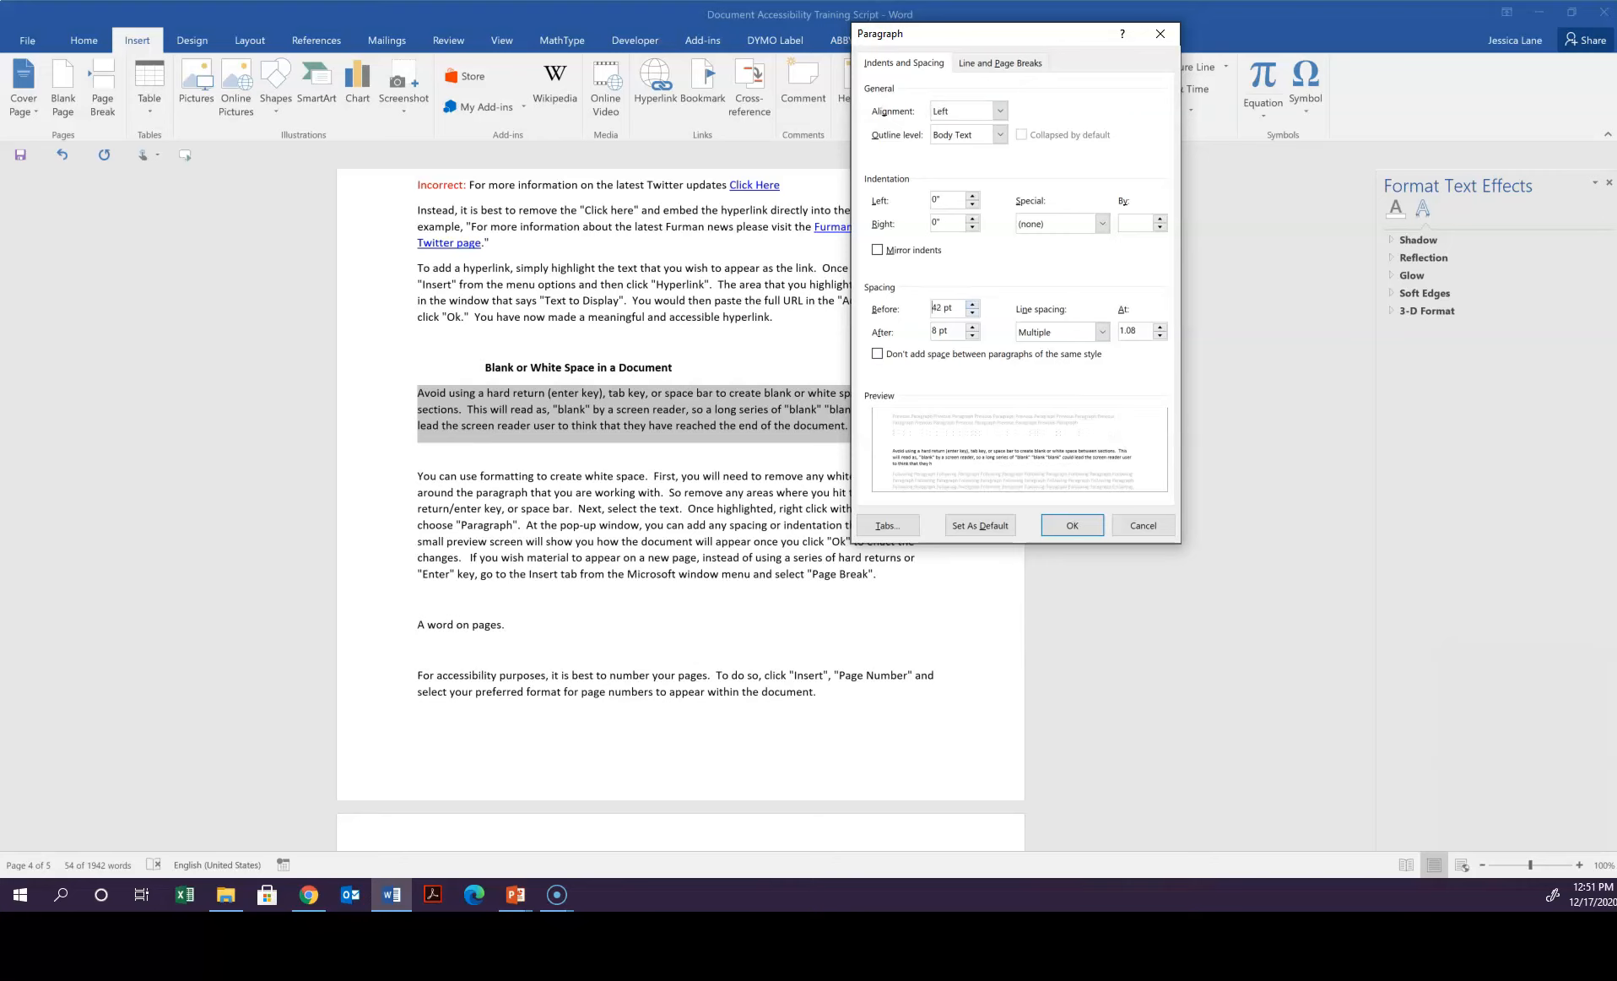
key("Return")
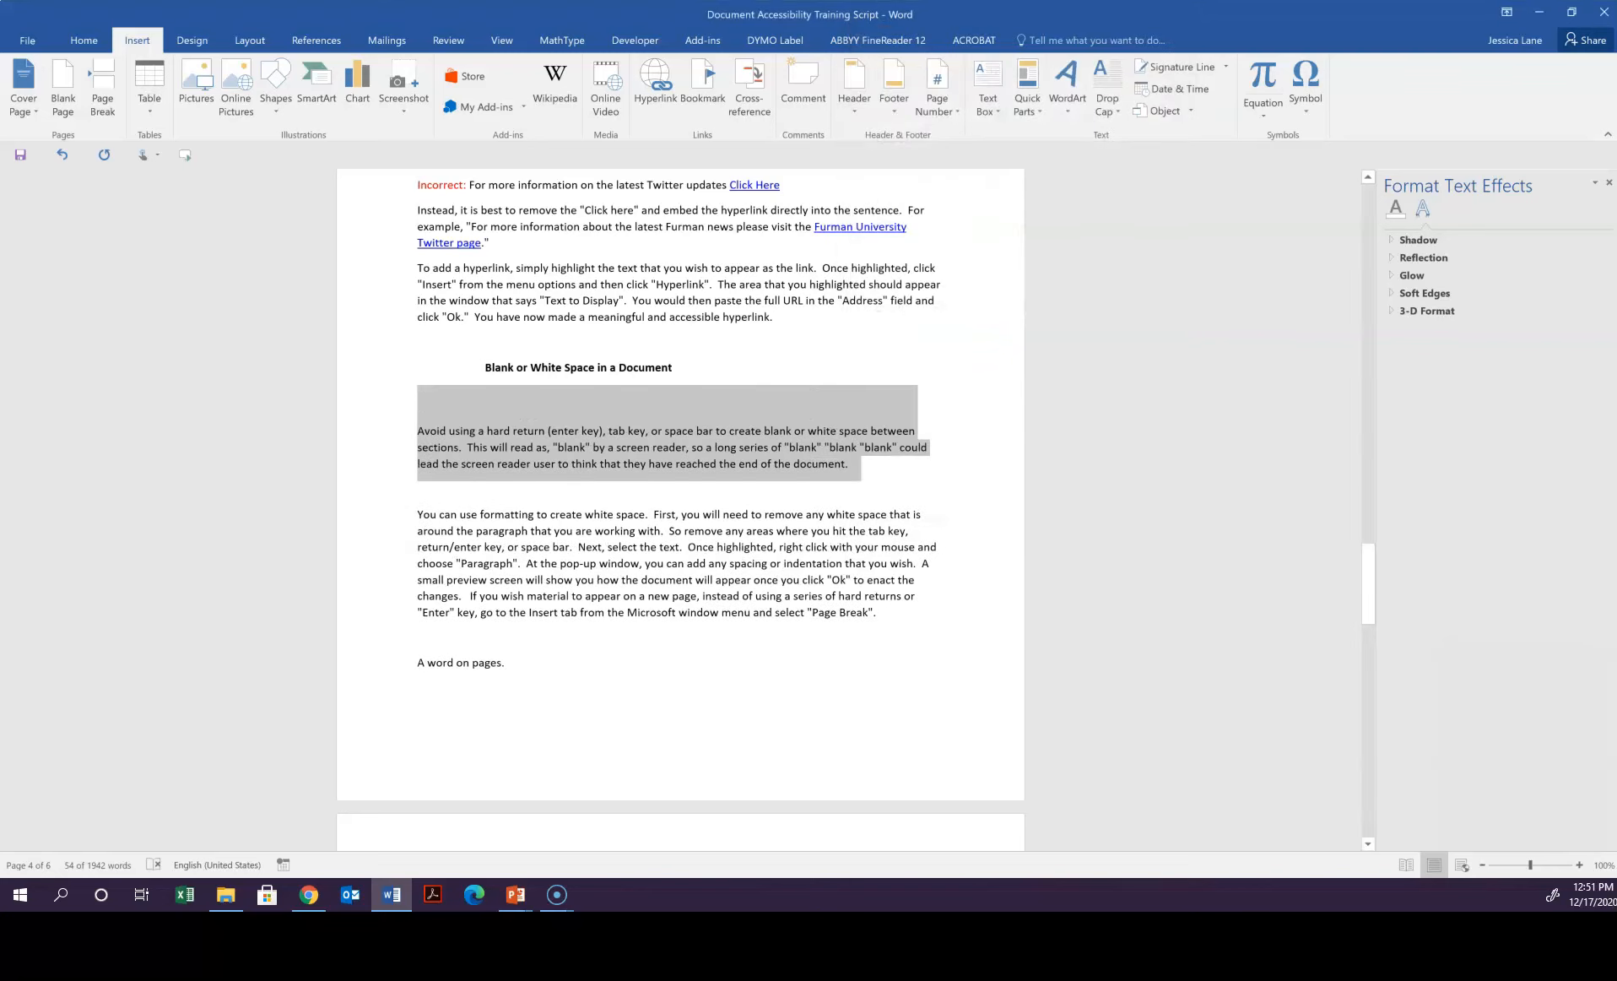
left_click(607, 547)
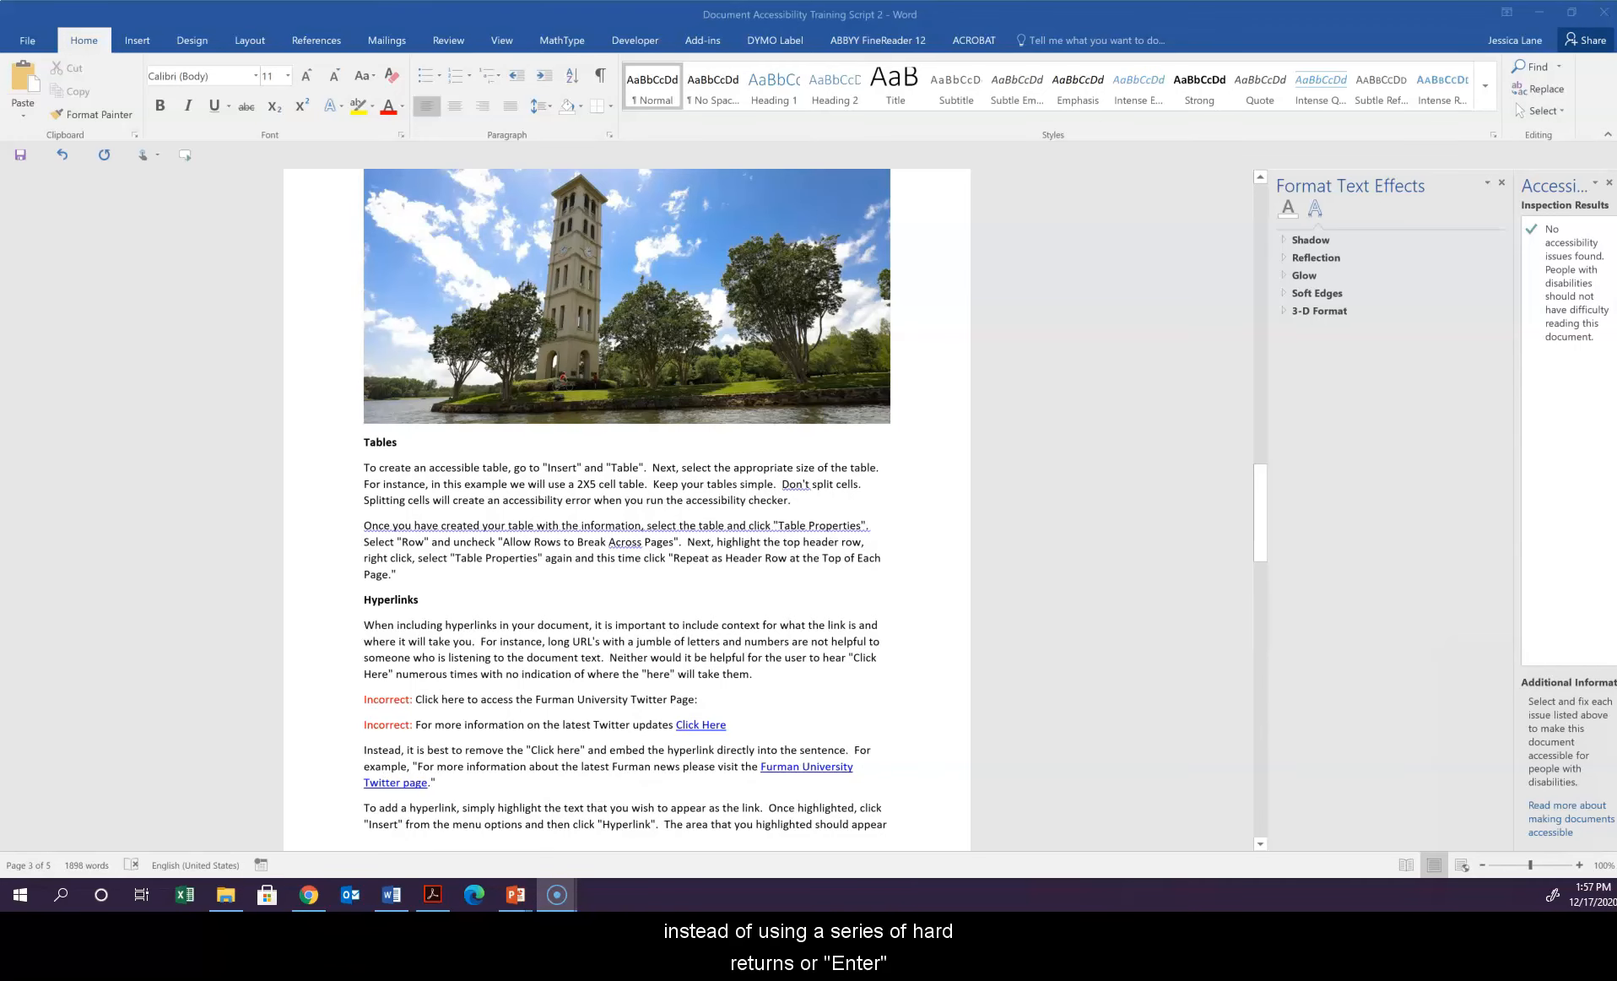
Step: View the page number formats offered for the top of the page without inserting one
left_click(136, 40)
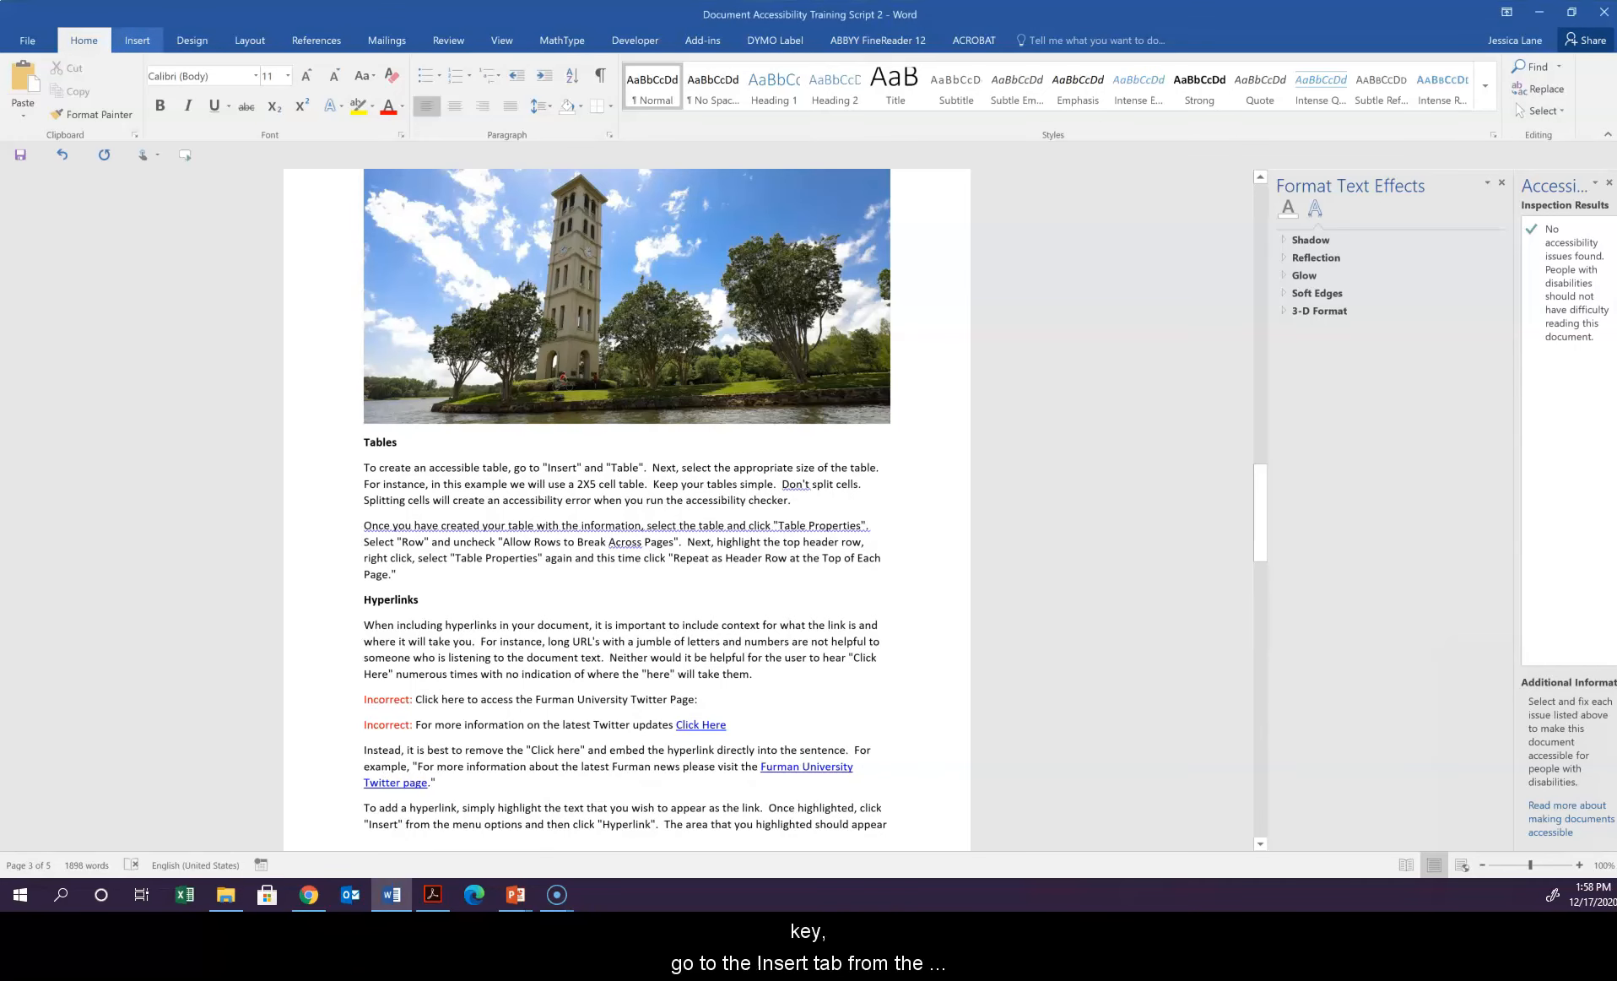
left_click(137, 40)
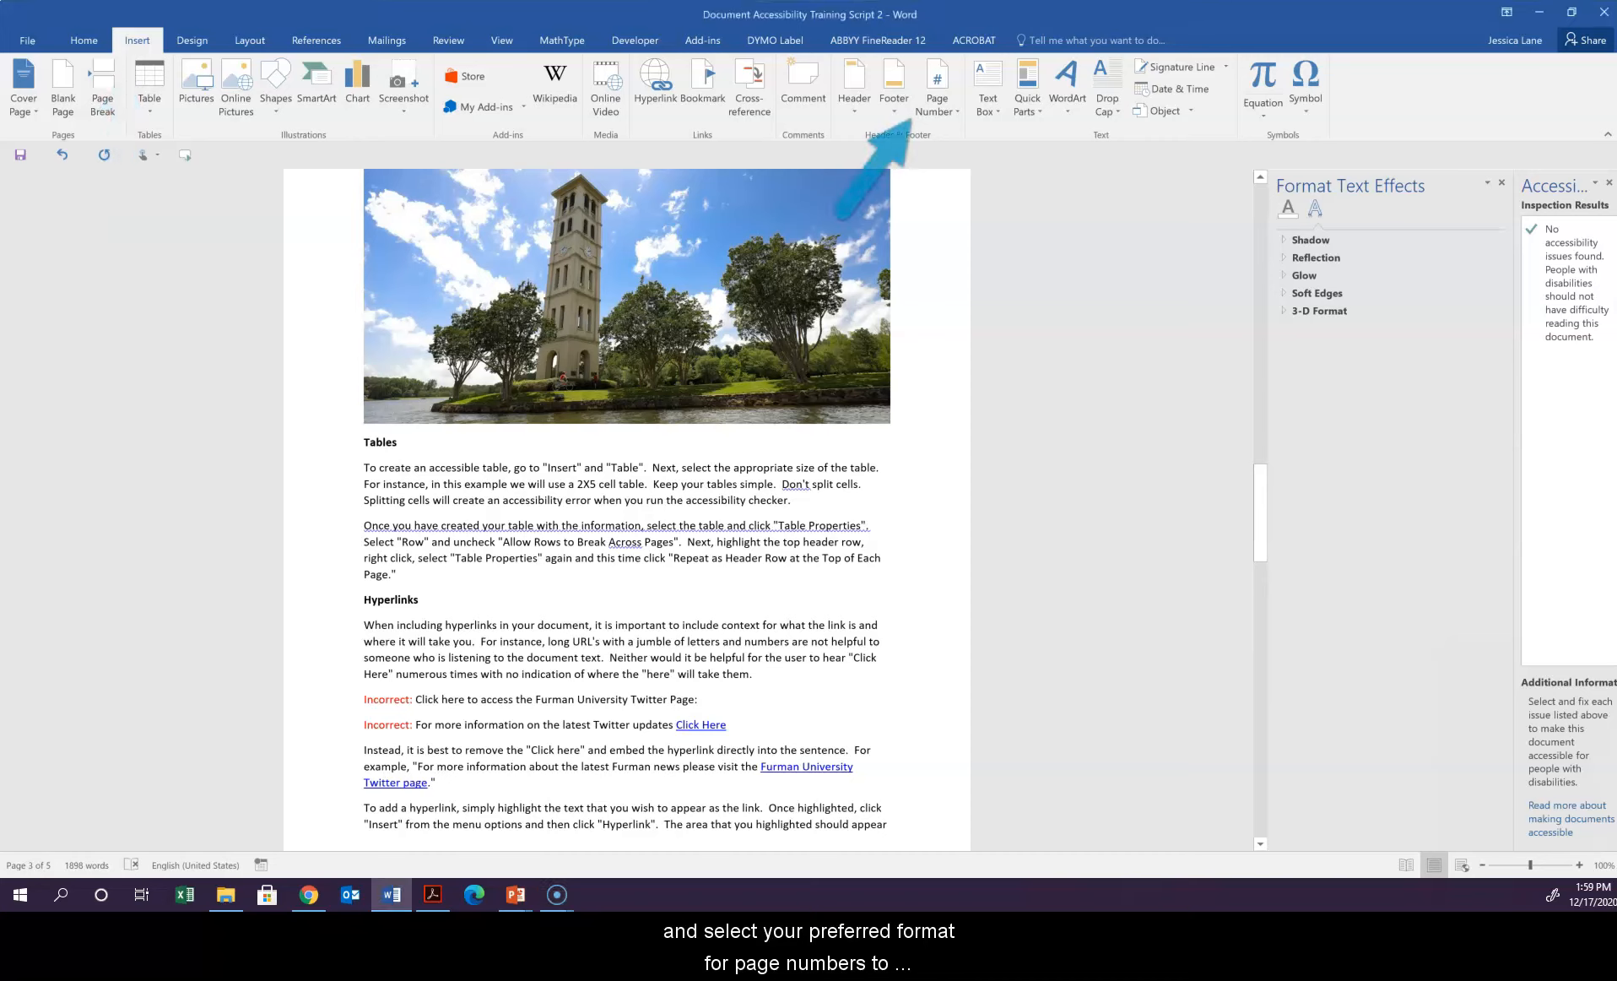
left_click(936, 90)
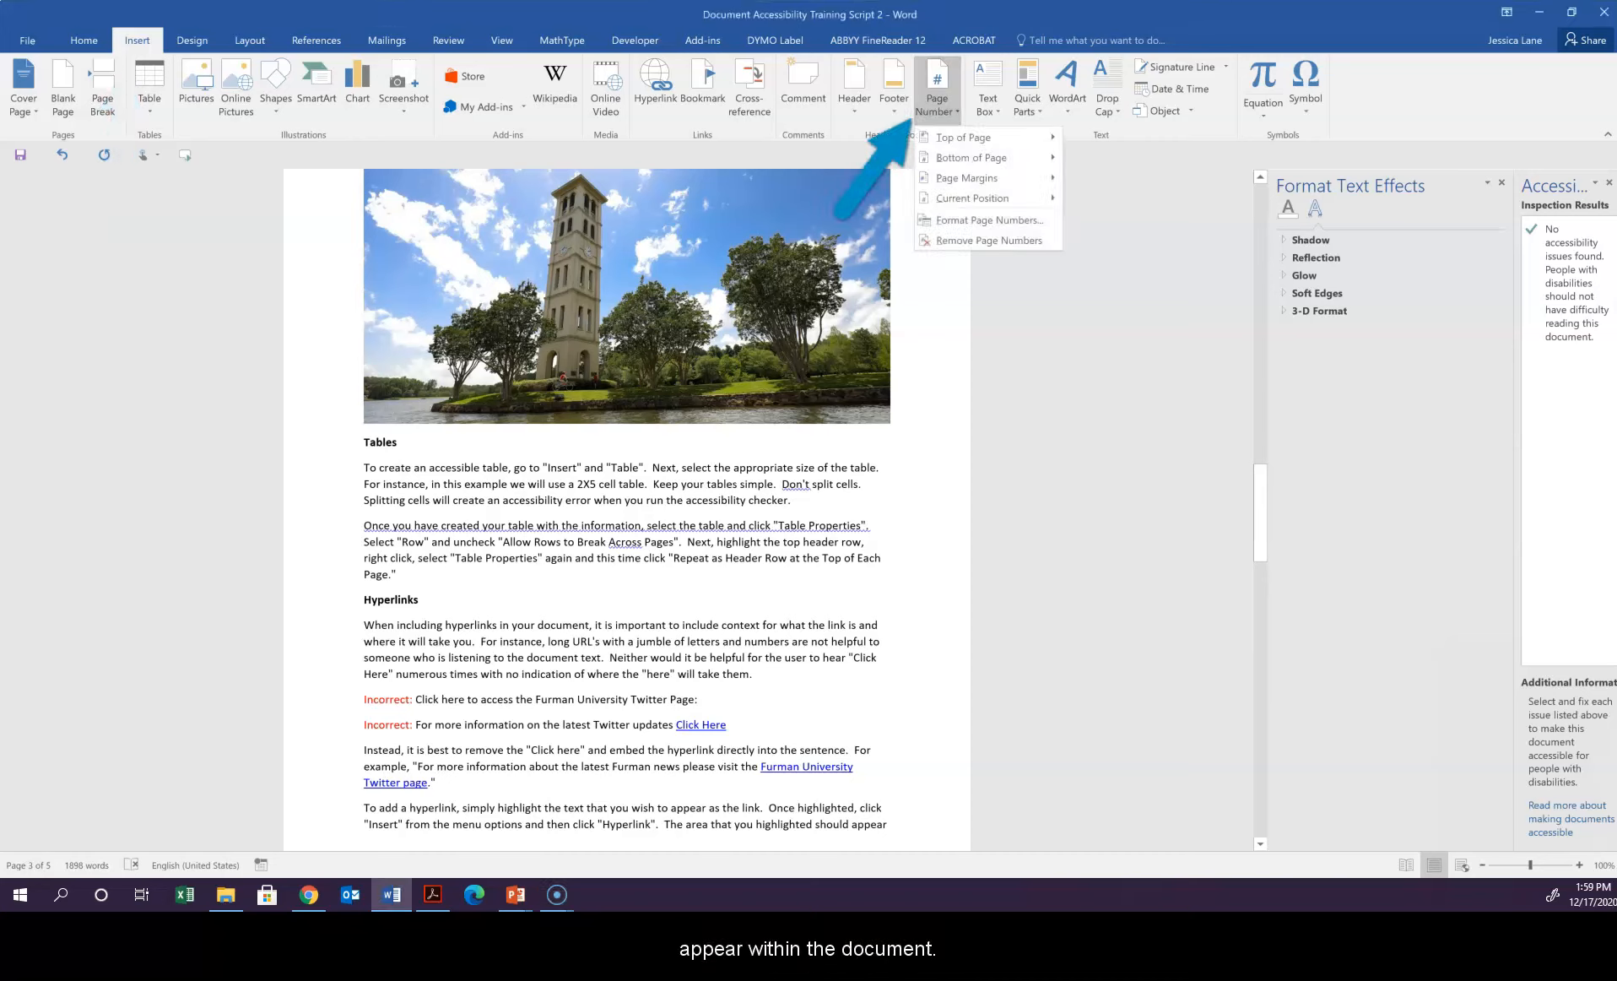
mouse_move(964, 138)
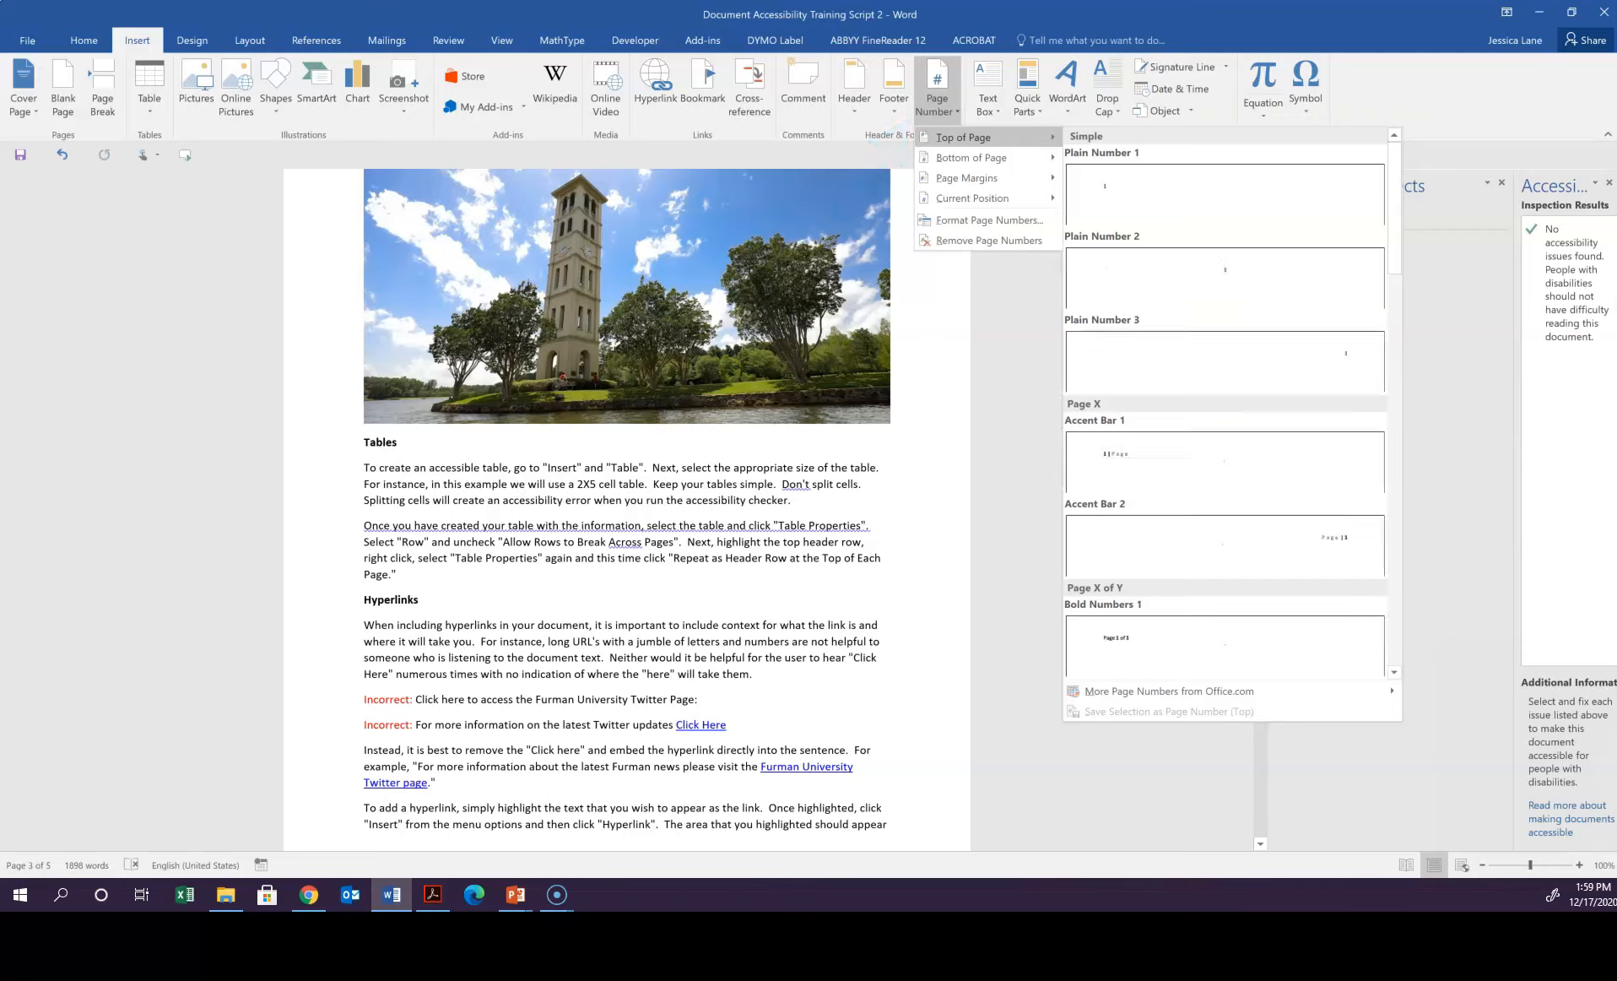
key("Escape")
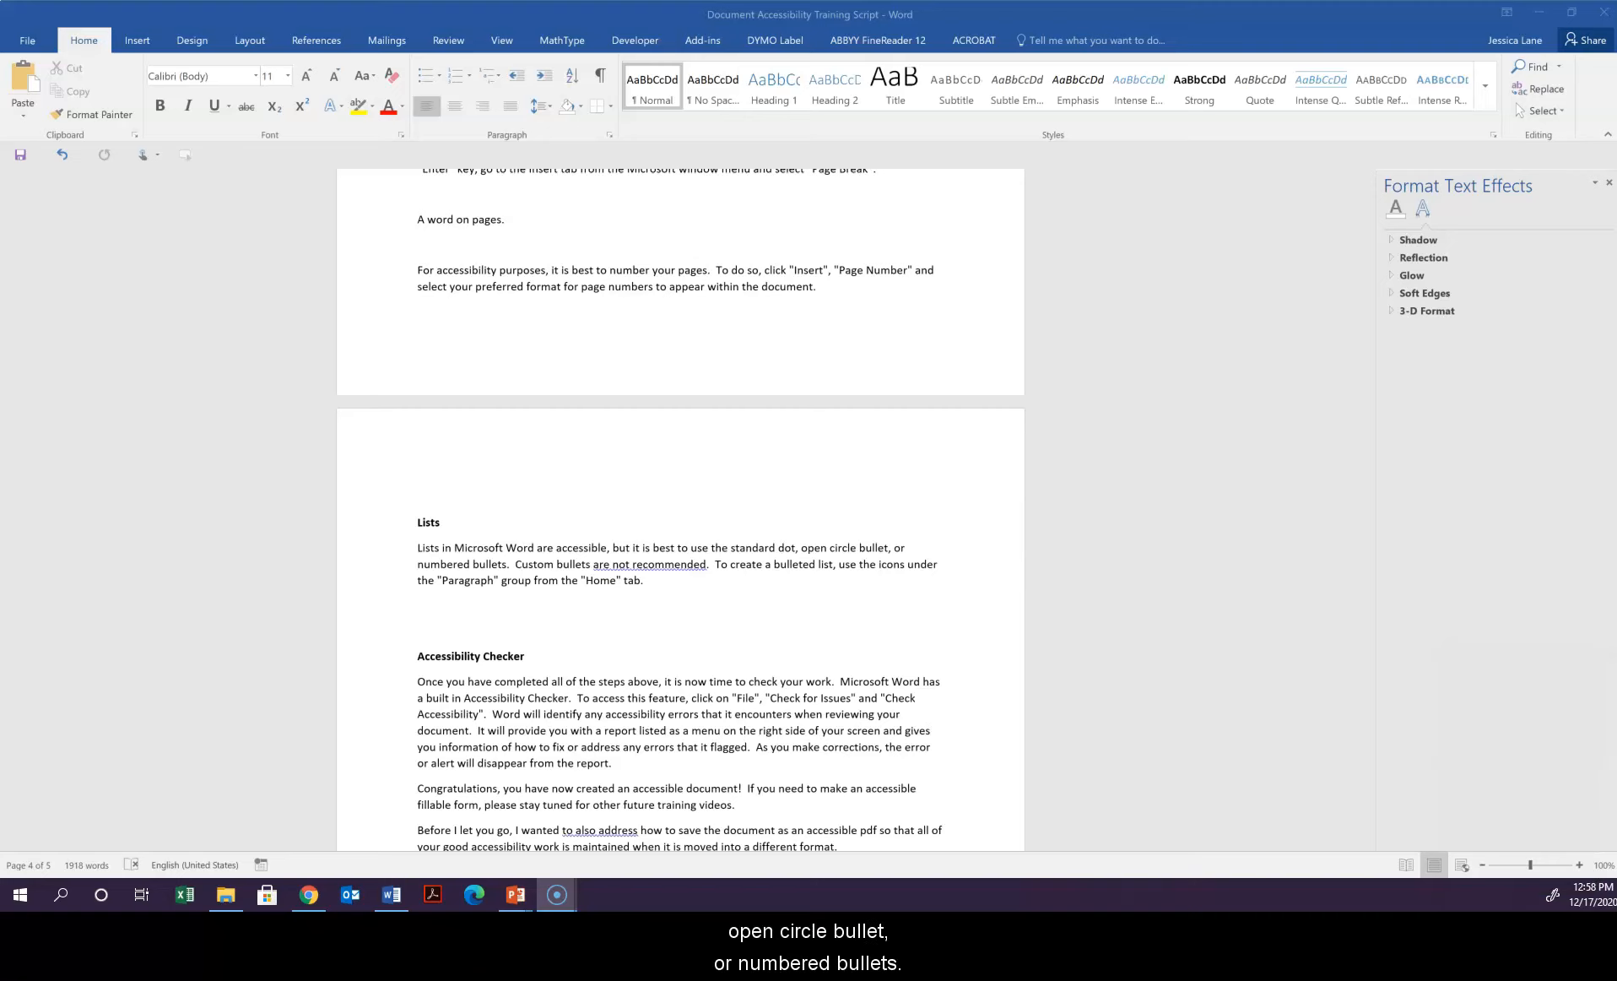
Step: View the available bullet styles and number formats for lists without applying any
left_click(439, 76)
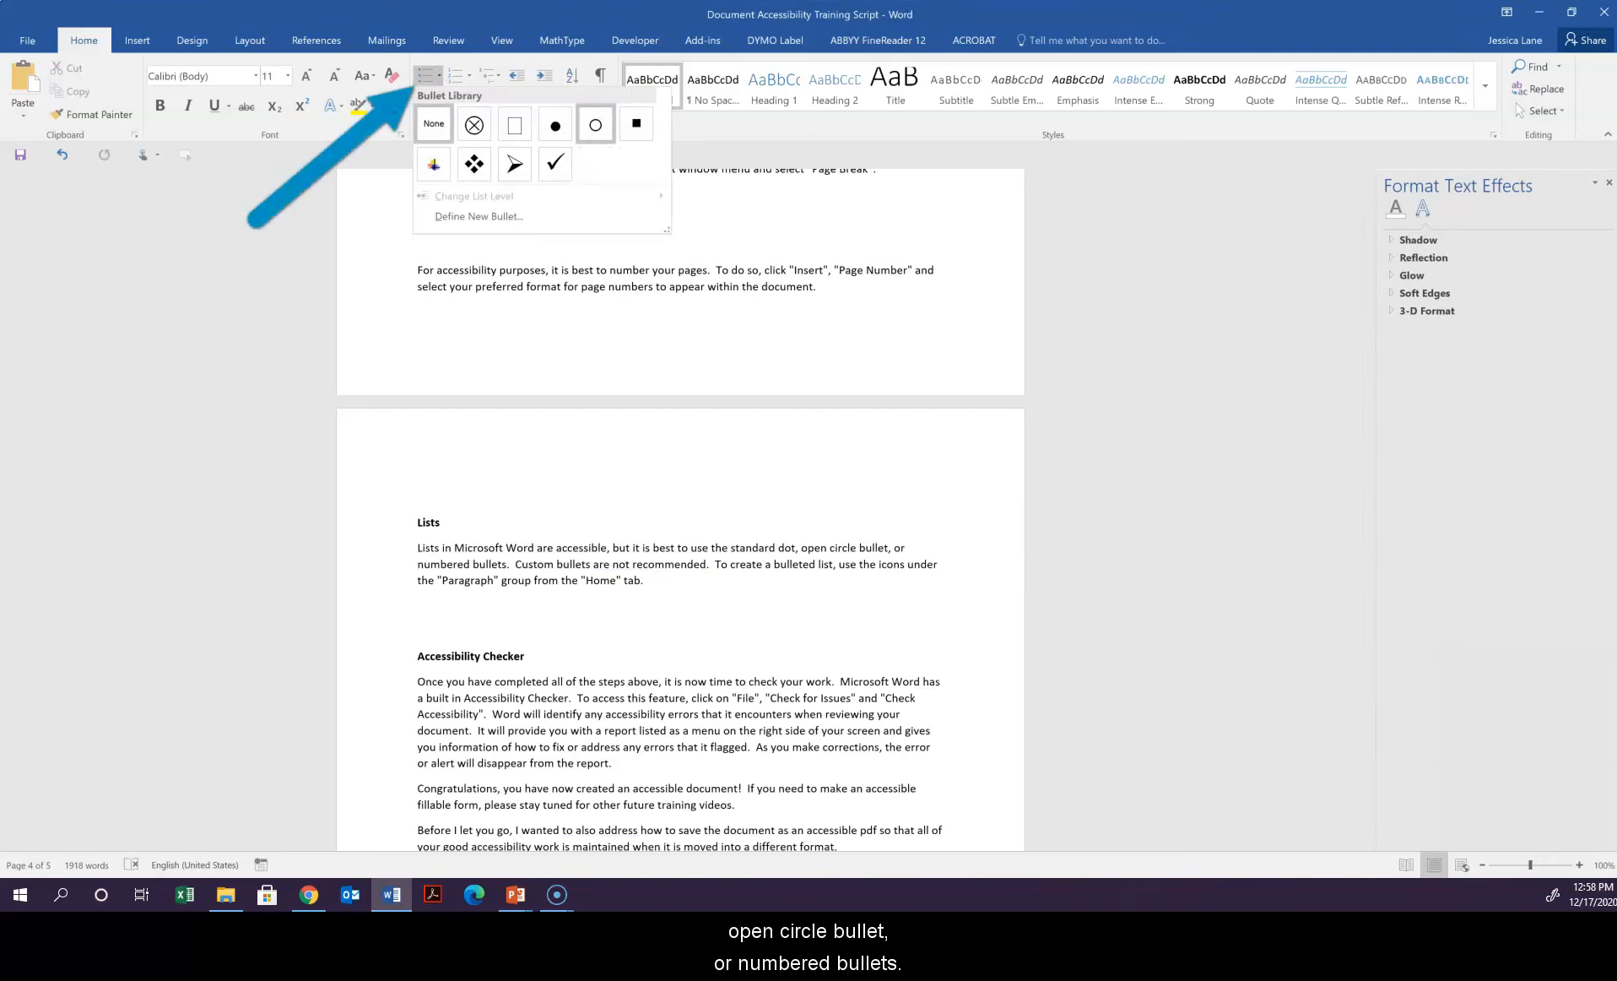
left_click(469, 76)
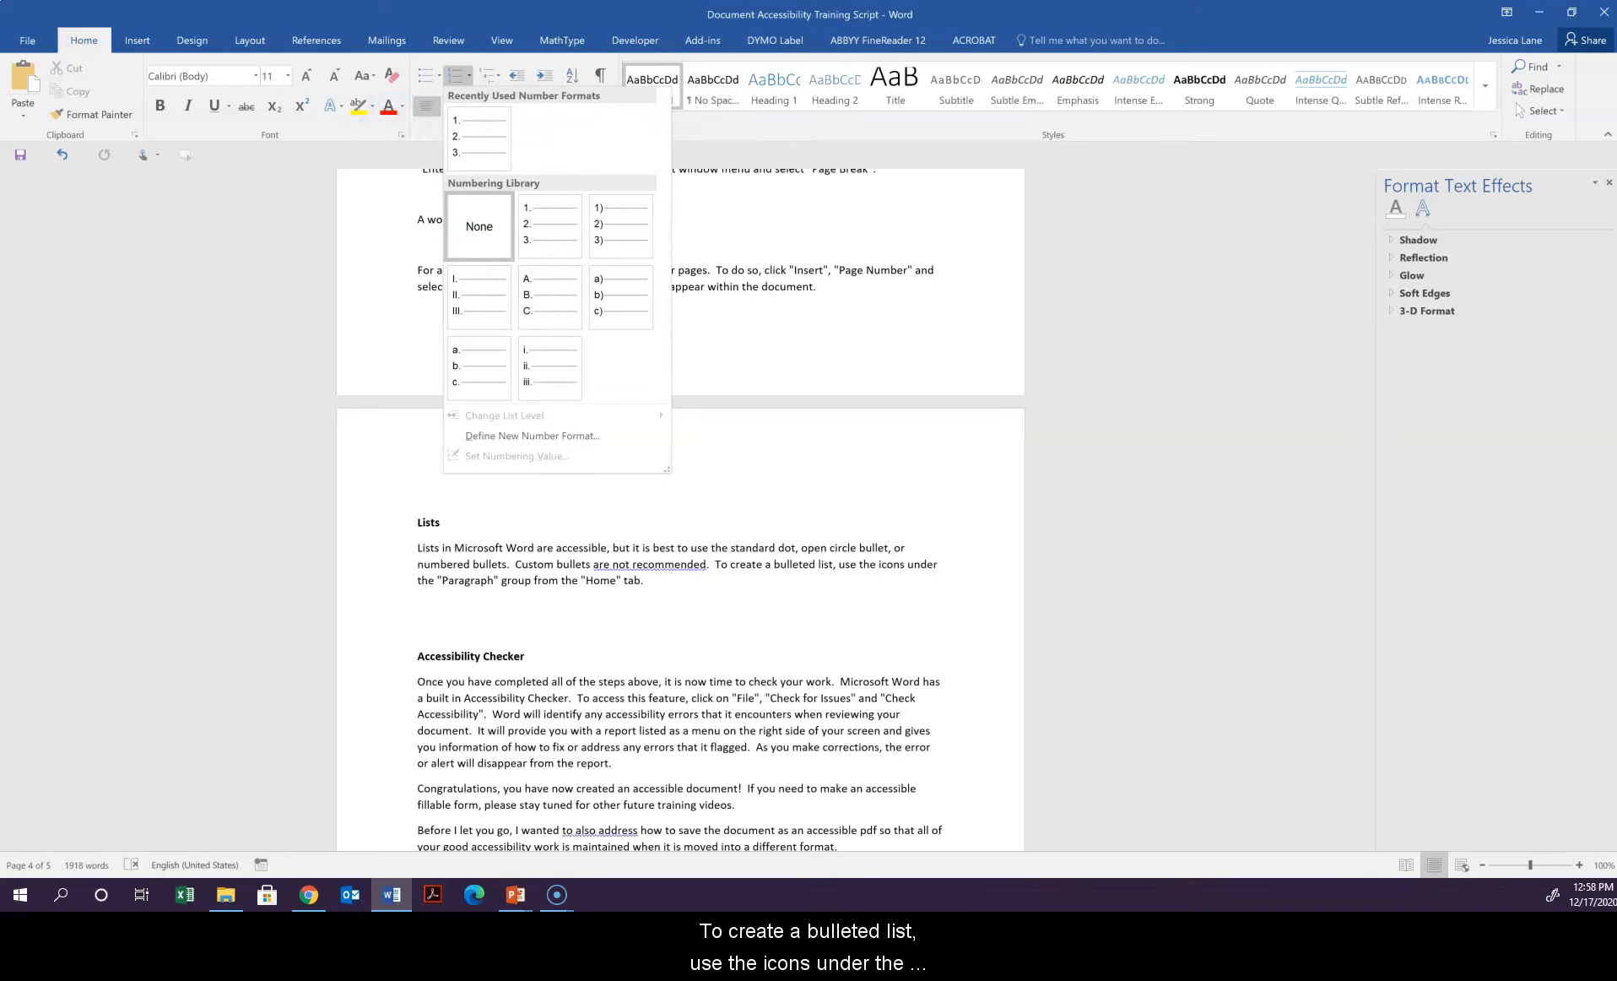
left_click(469, 76)
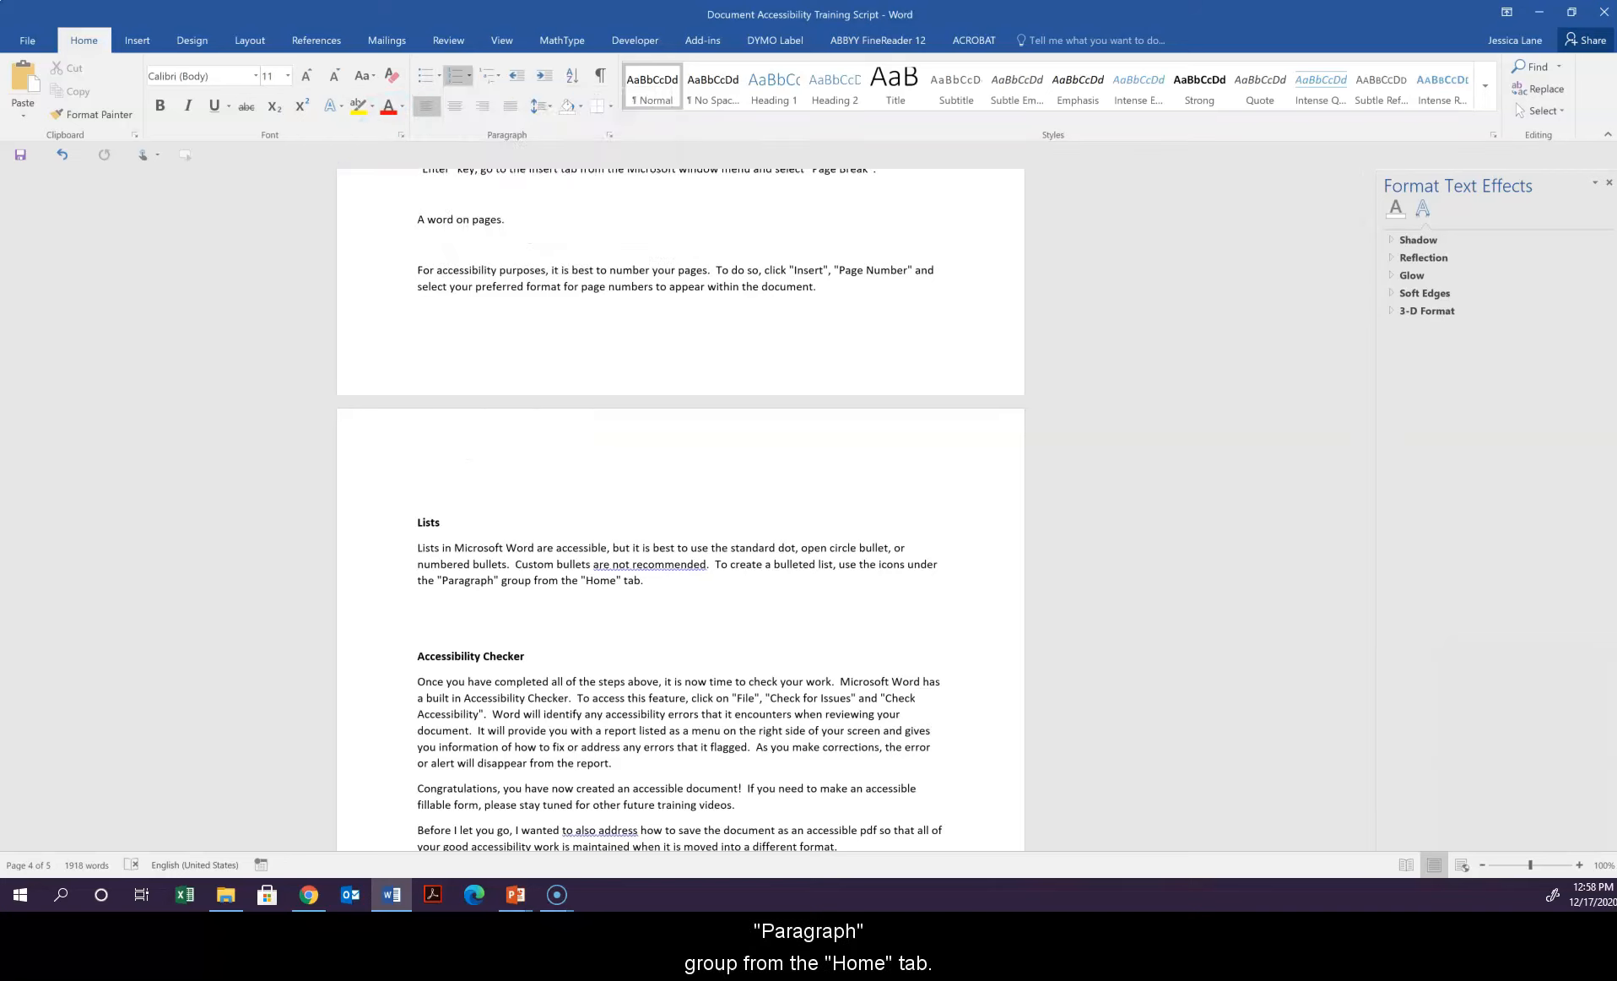
left_click(439, 76)
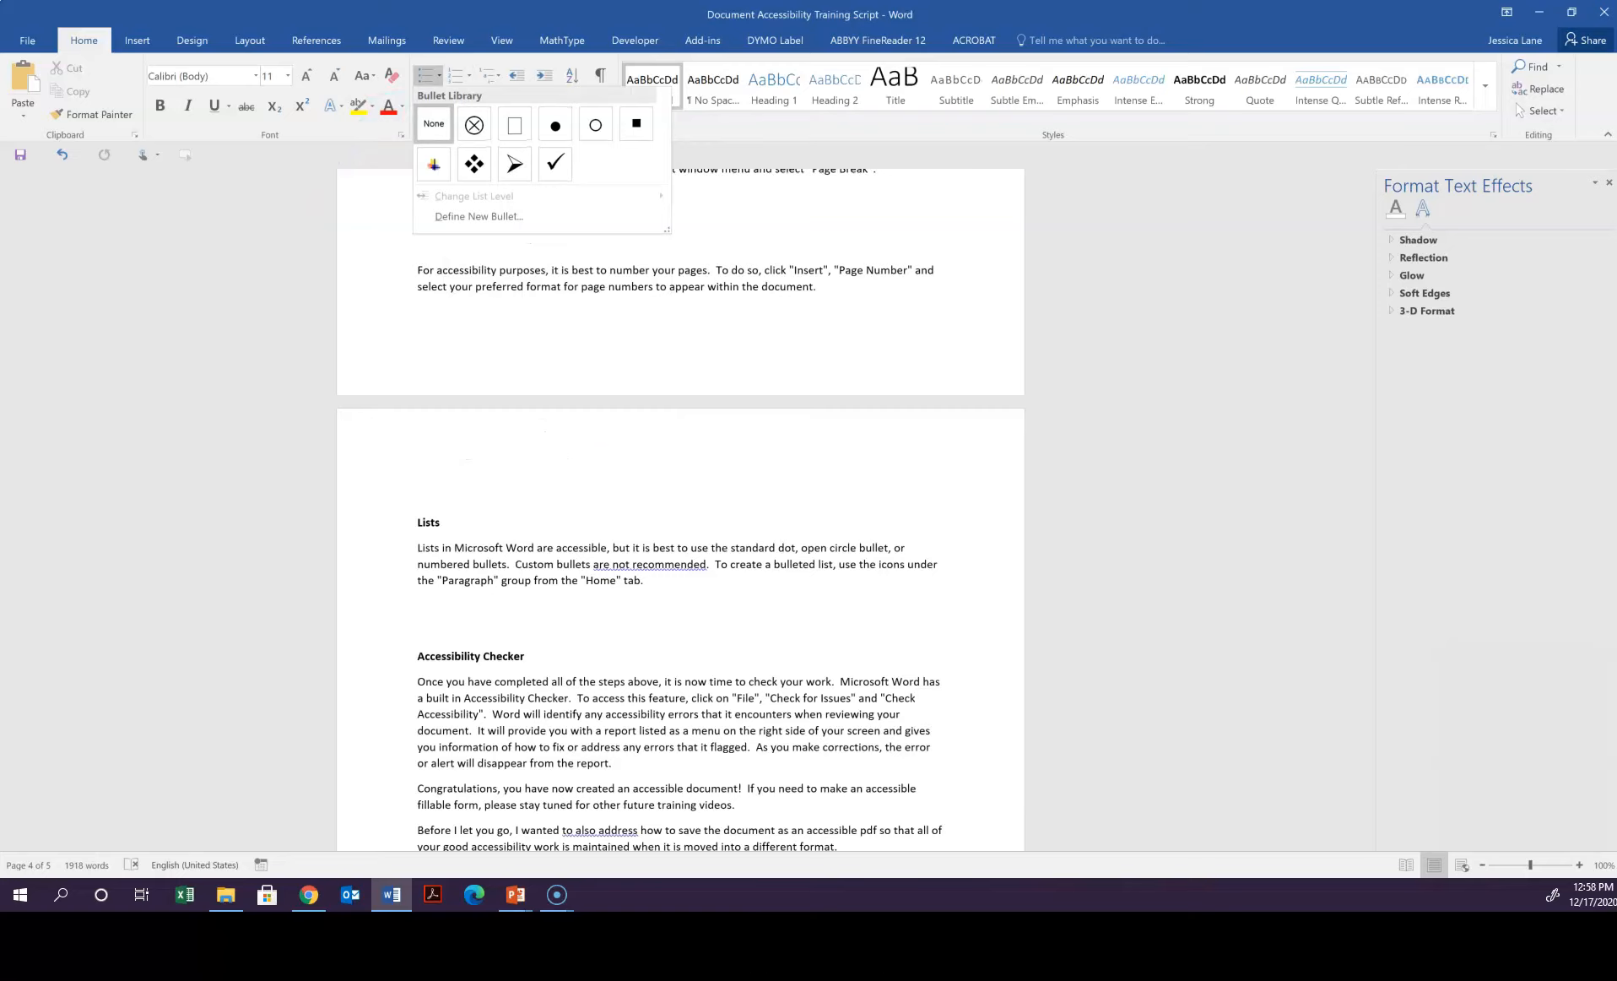
left_click(439, 76)
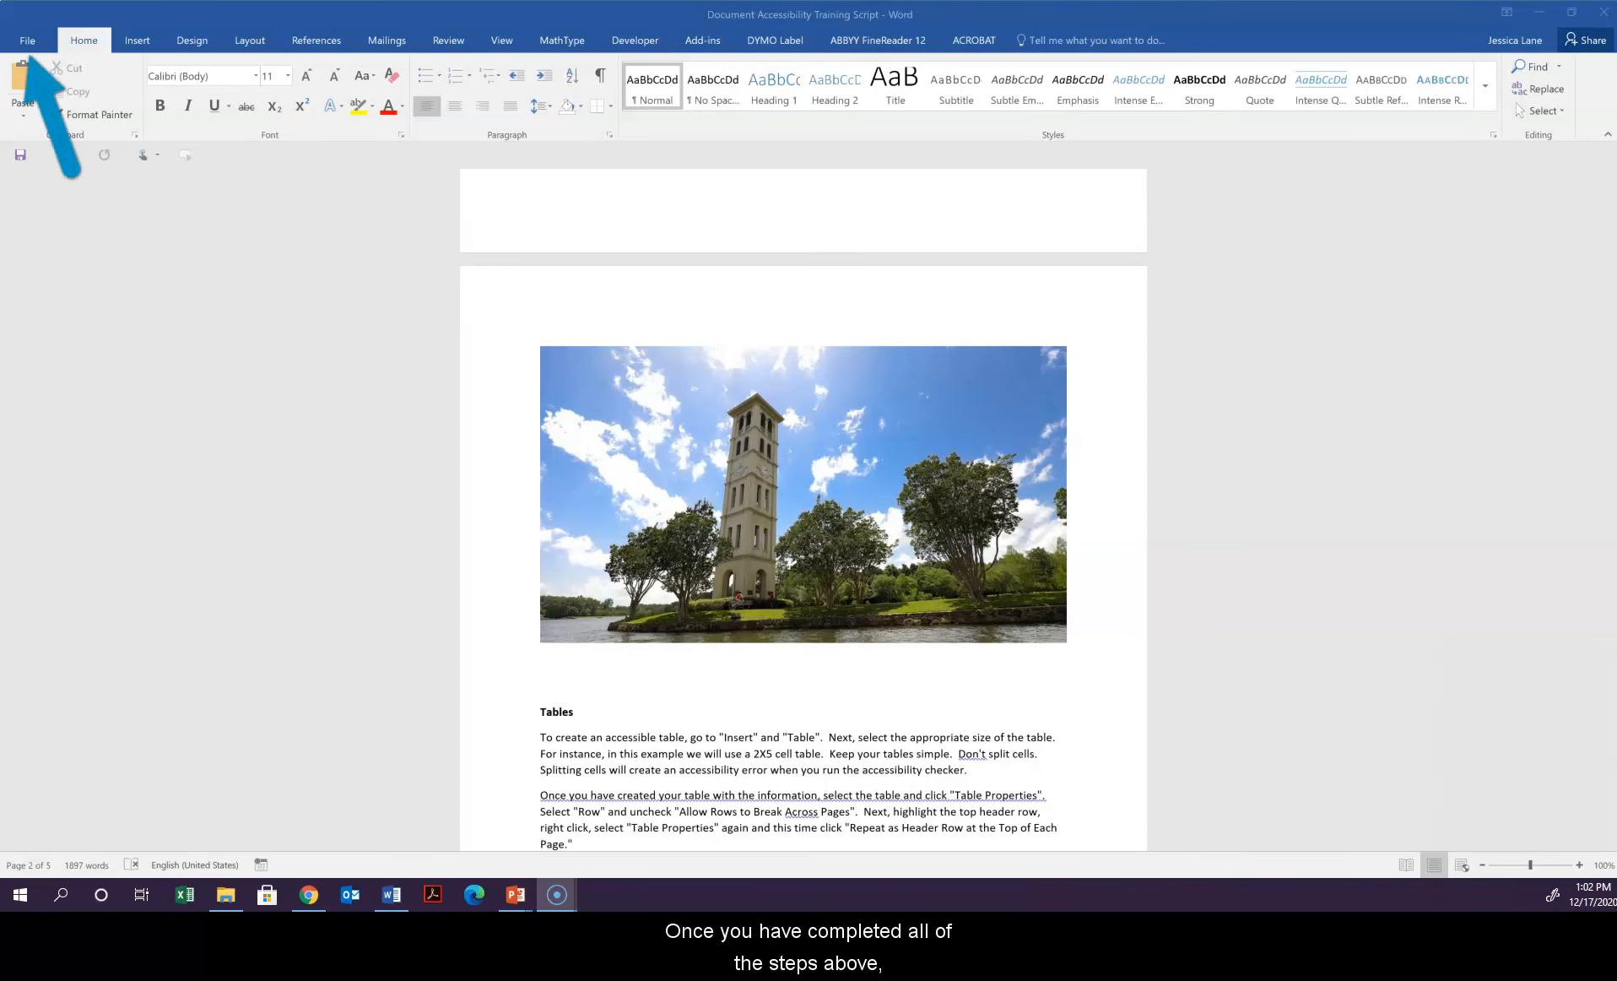
Step: Run the Accessibility Checker on the document and go to the picture flagged for missing alternative text
left_click(28, 41)
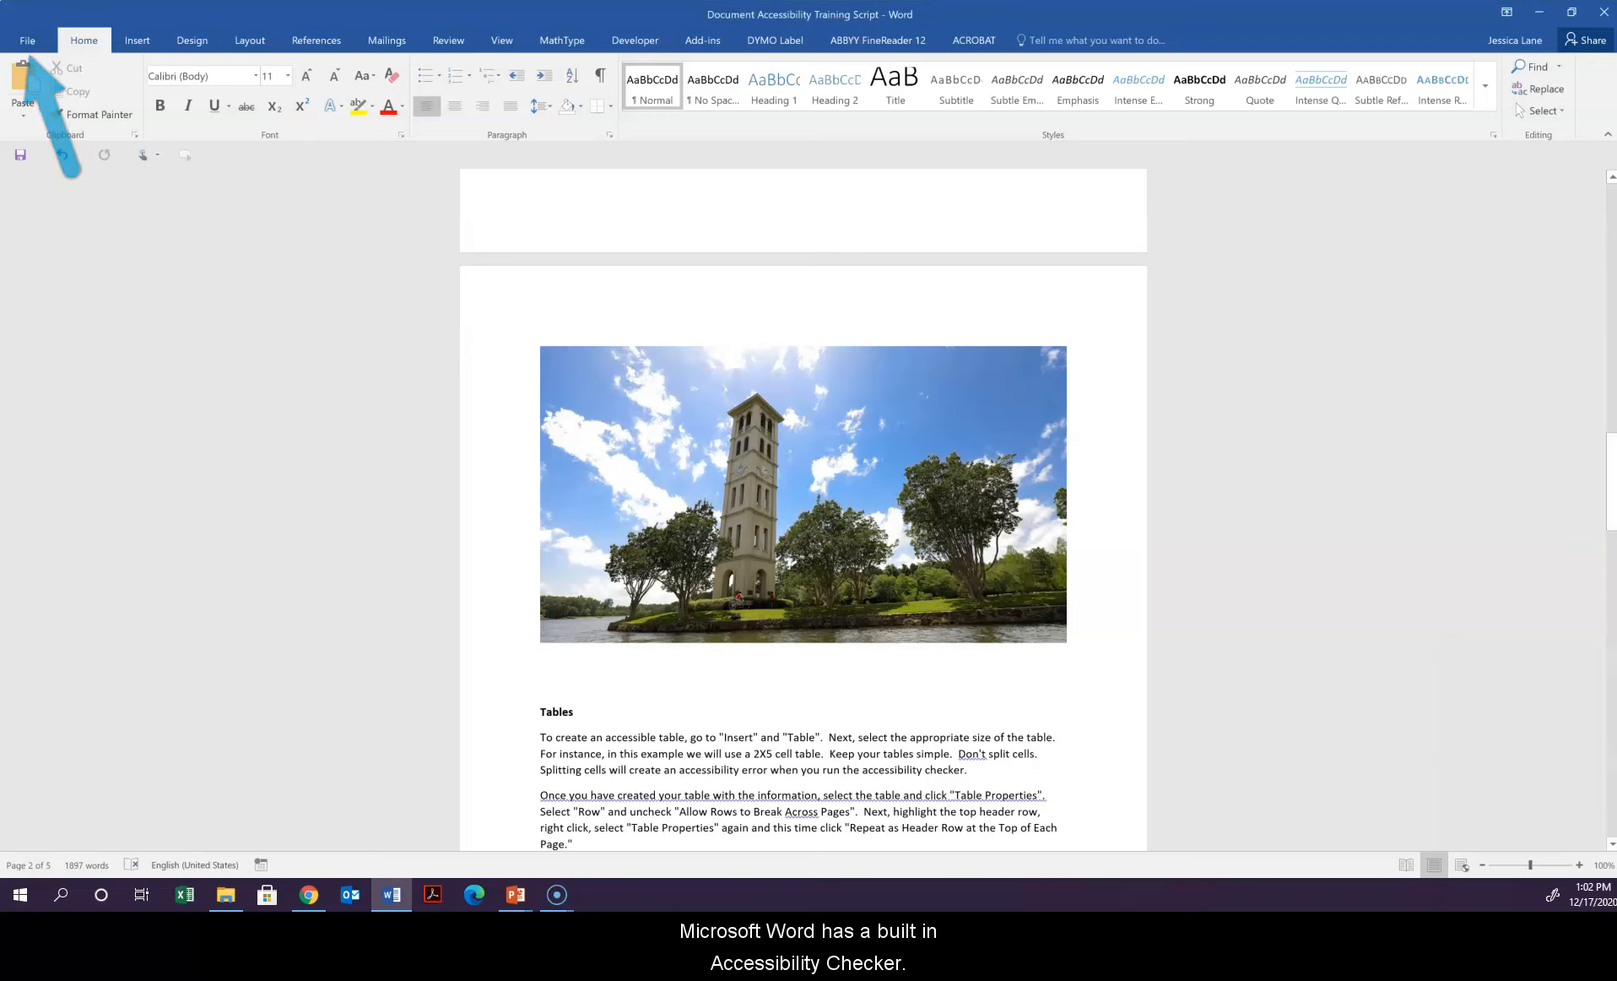
left_click(28, 41)
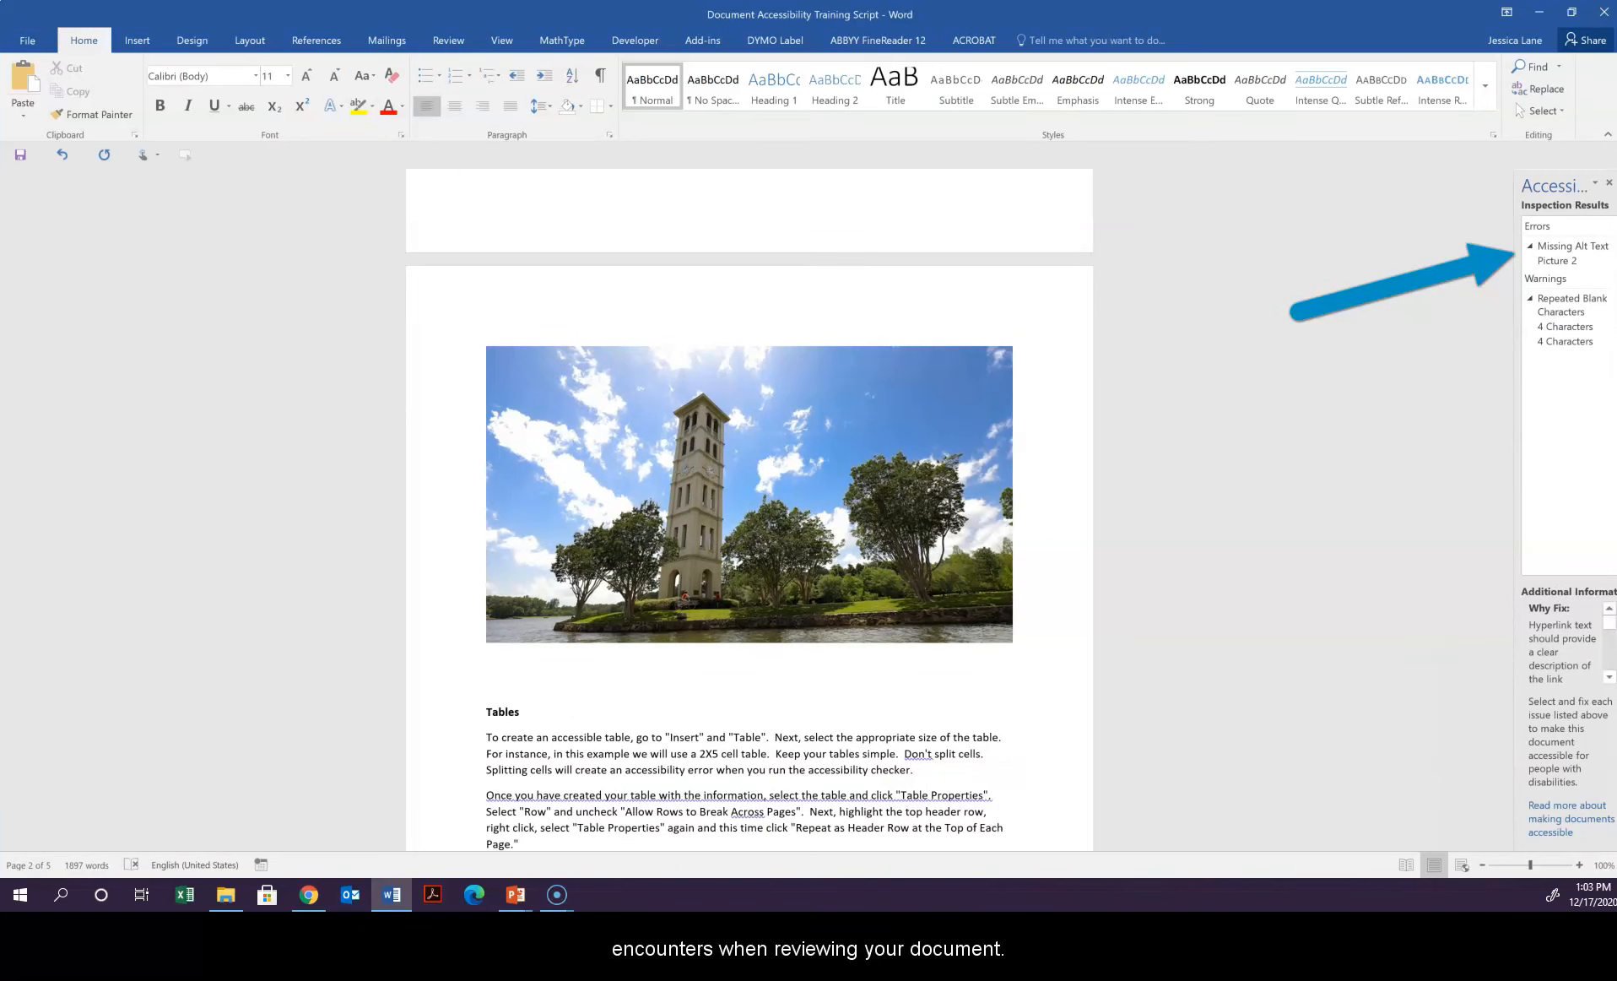
left_click(1557, 261)
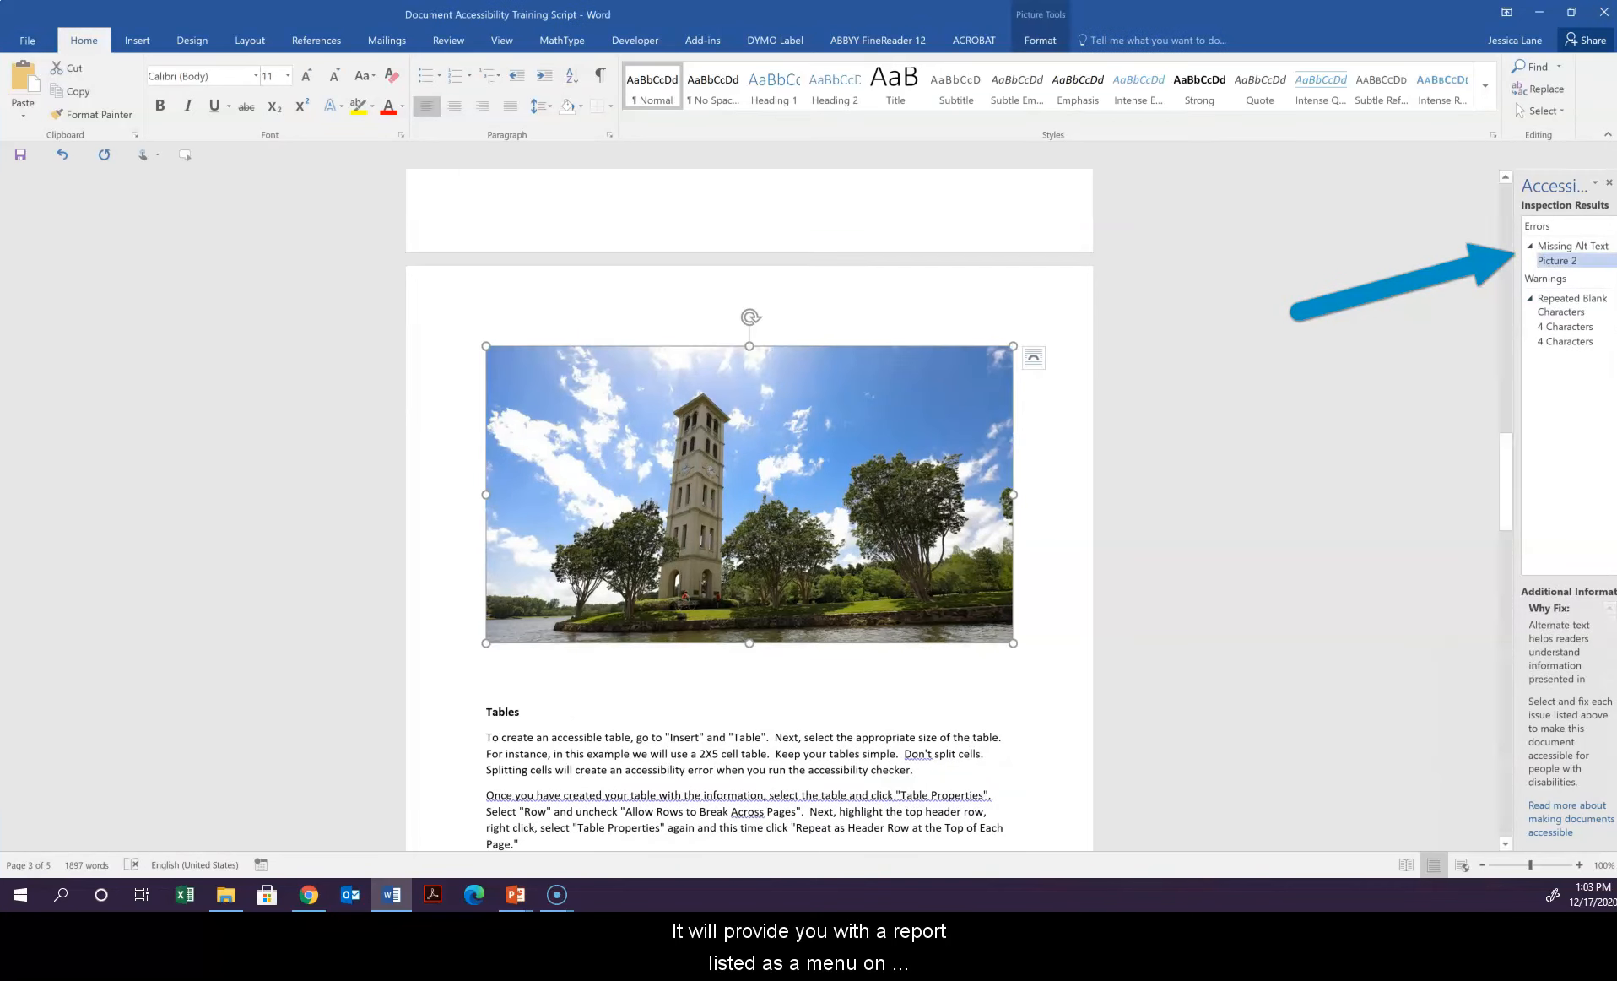
Step: Add the alternative text description "Furman University Bell Tower" to the bell tower picture
right_click(926, 501)
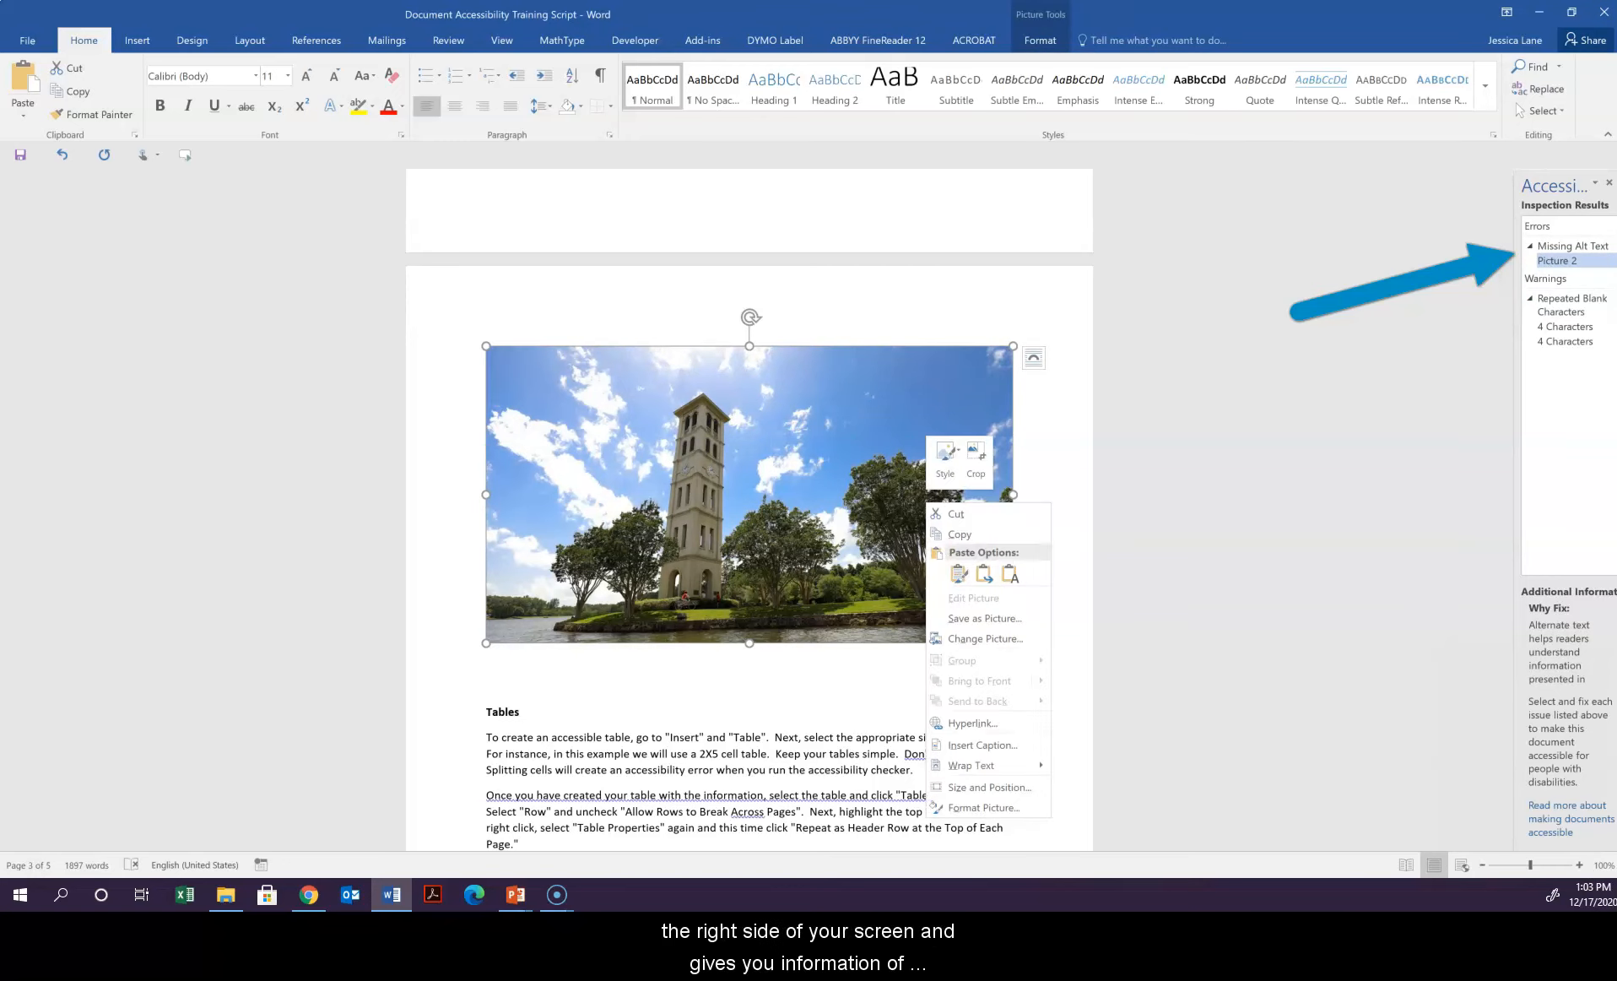
mouse_move(971, 765)
left_click(984, 807)
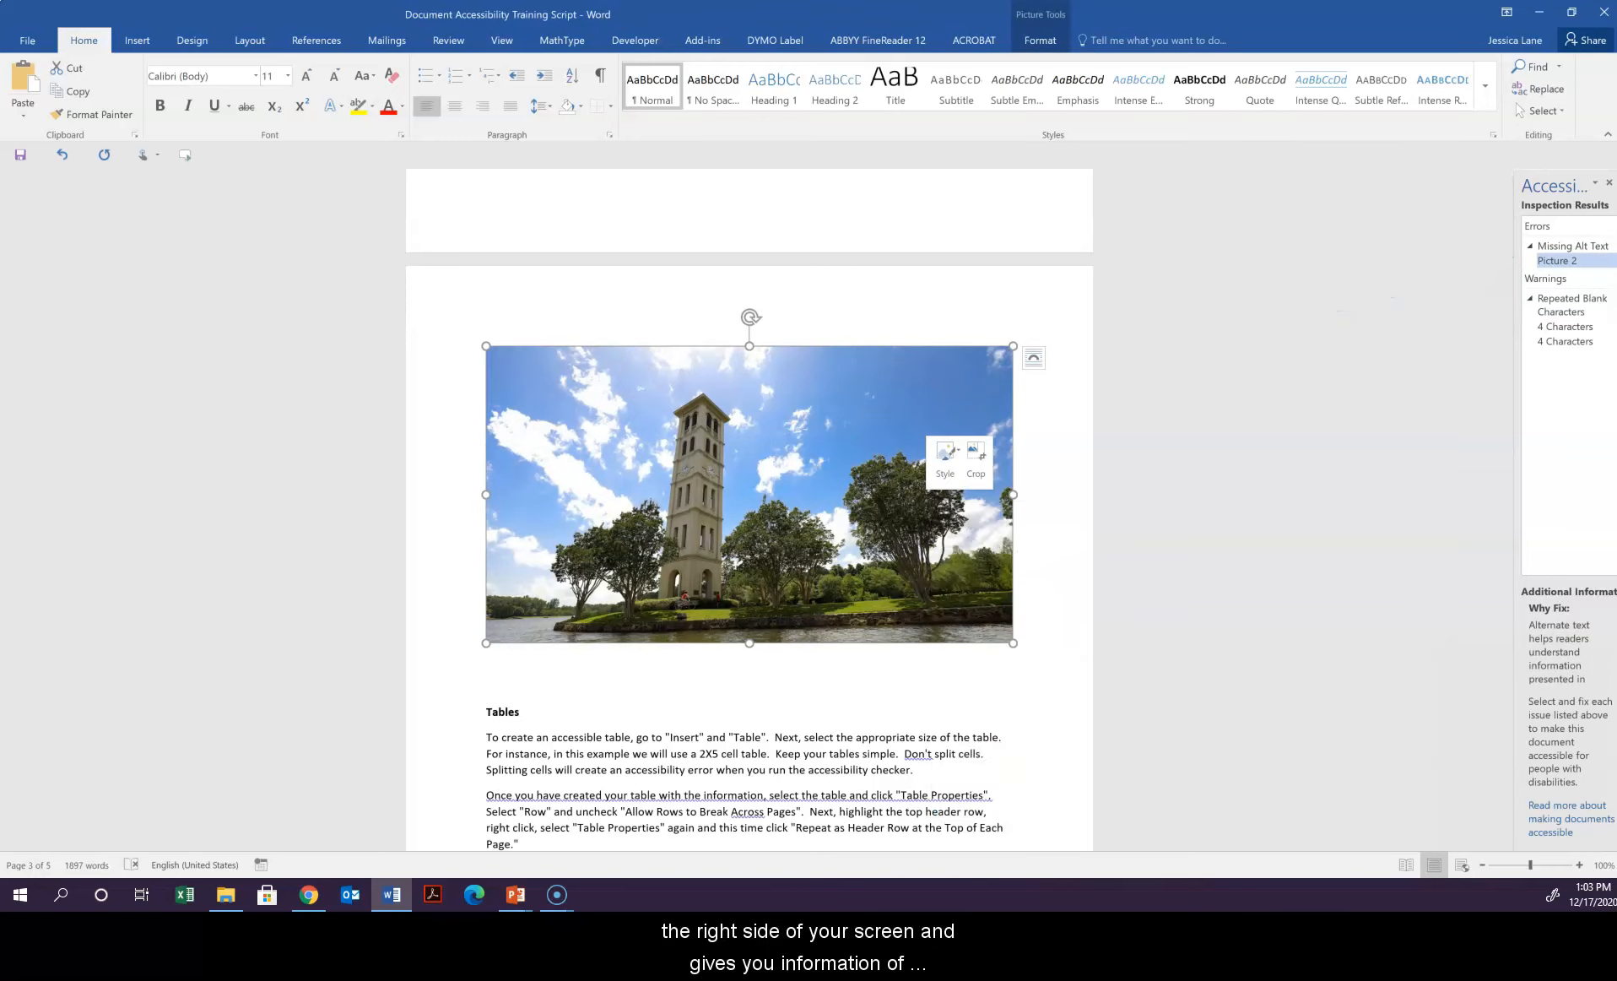
left_click(1343, 209)
left_click(1384, 363)
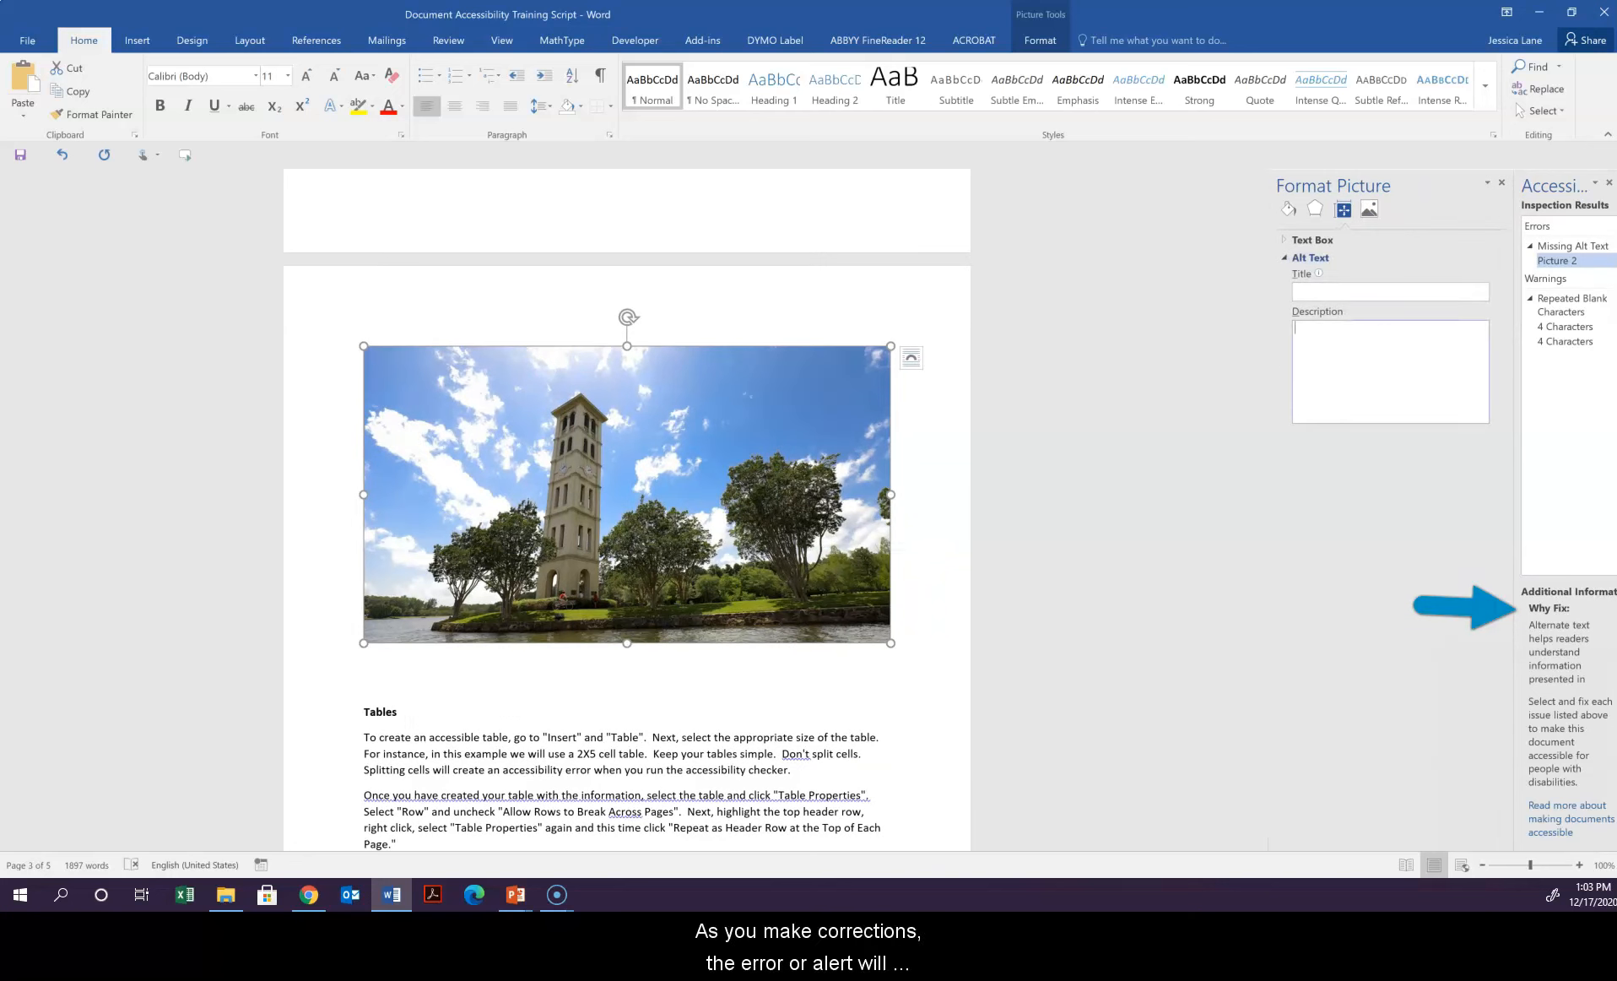
type("Furman Un")
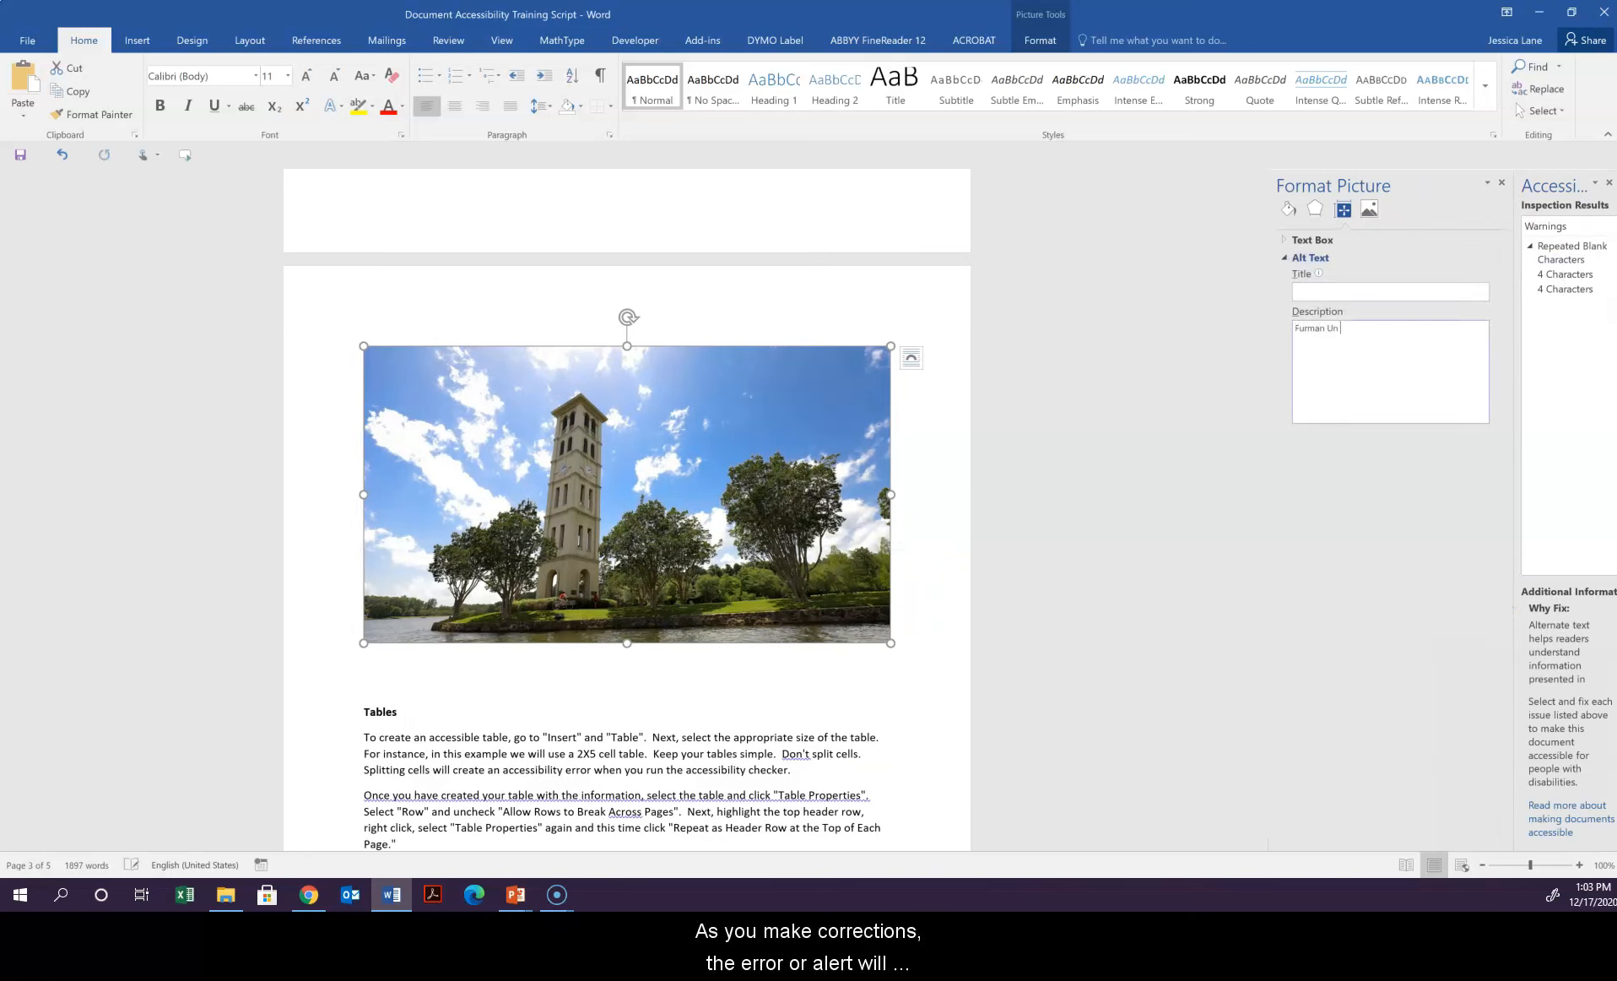
type("iversity Bell Tower")
key("Return")
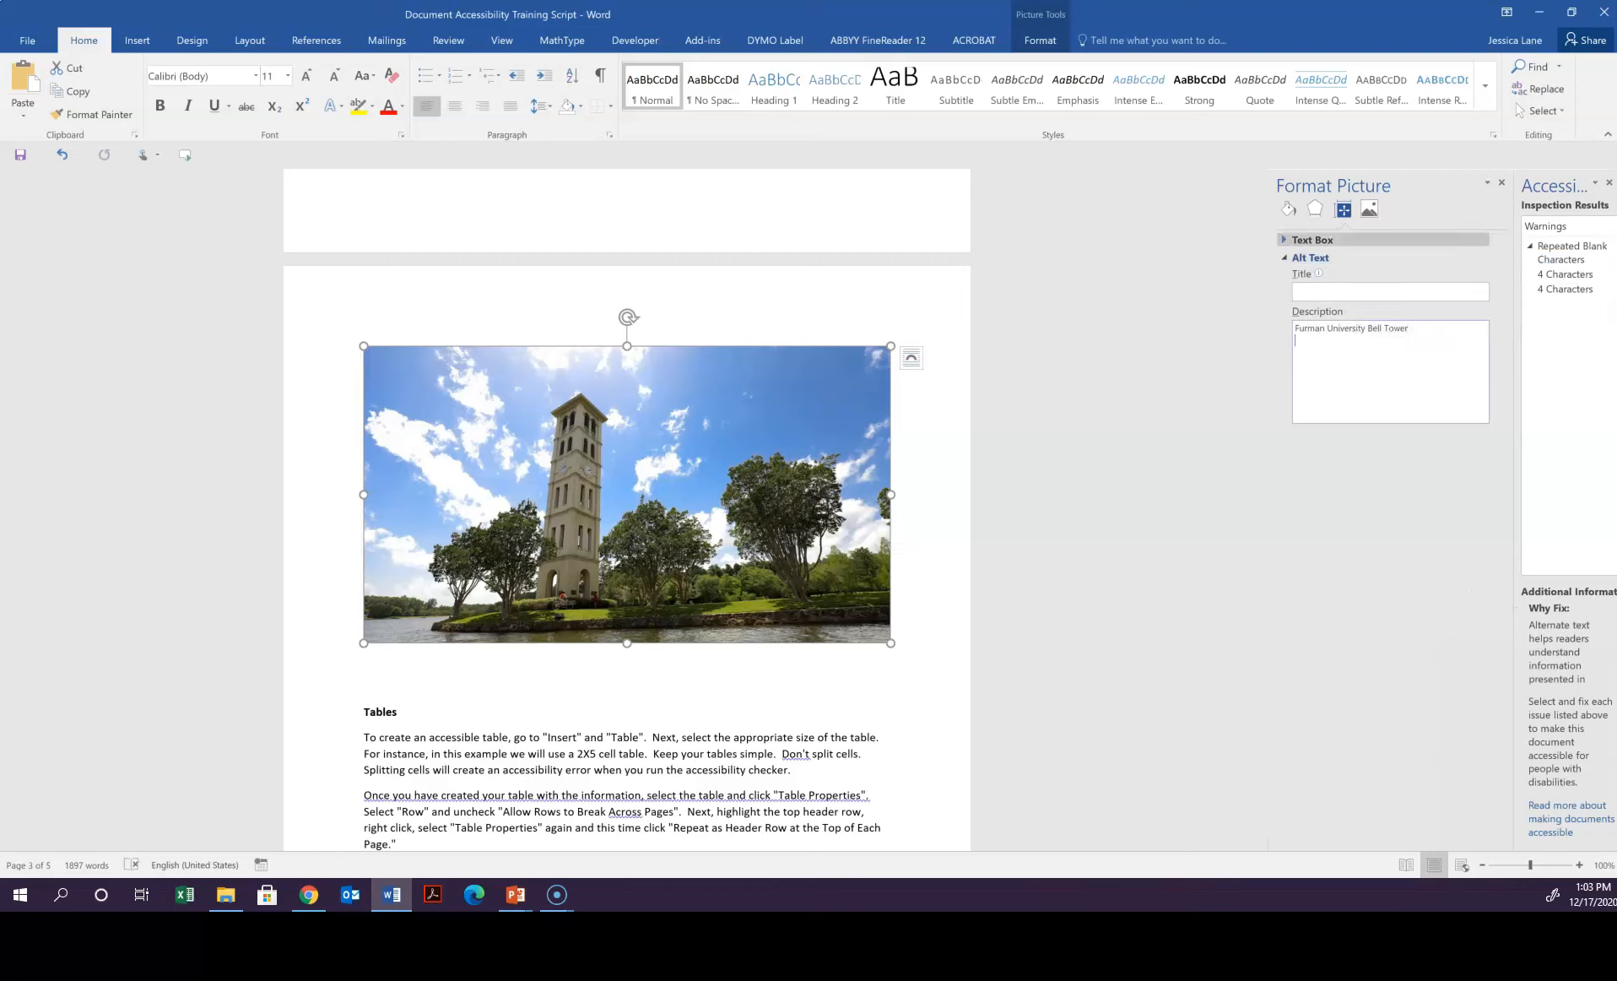
left_click(894, 637)
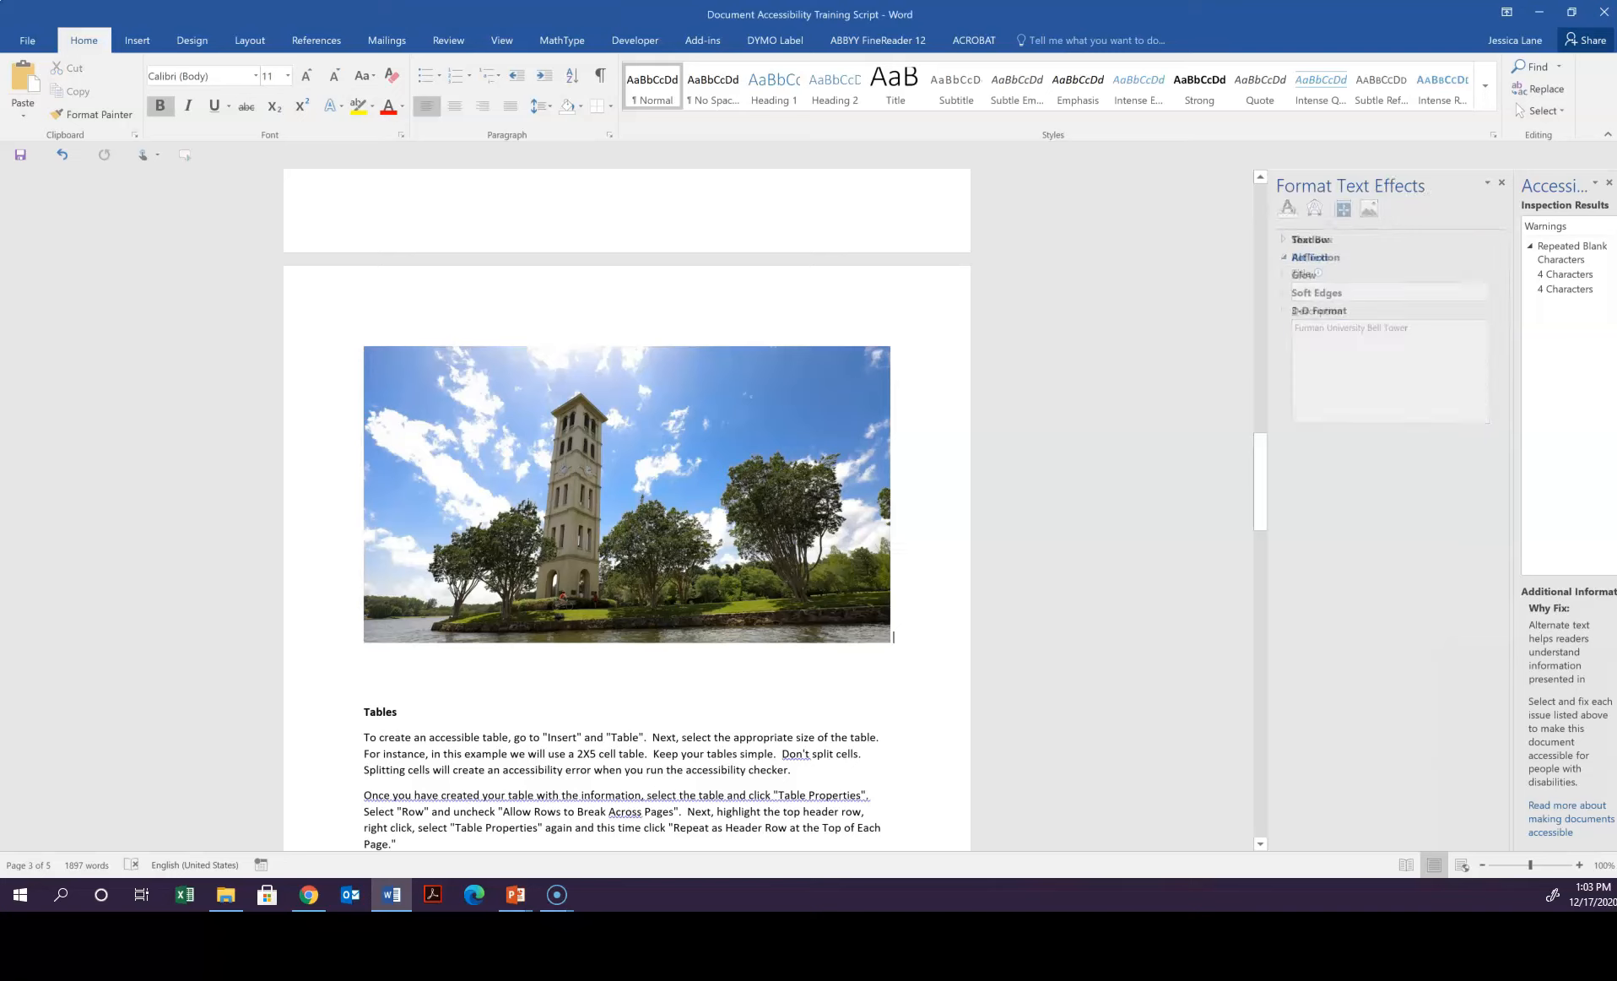
Step: Delete the flagged repeated blank characters after the picture and before "Hyperlinks", keeping the "Hyperlinks" heading on its own line
left_click(1565, 274)
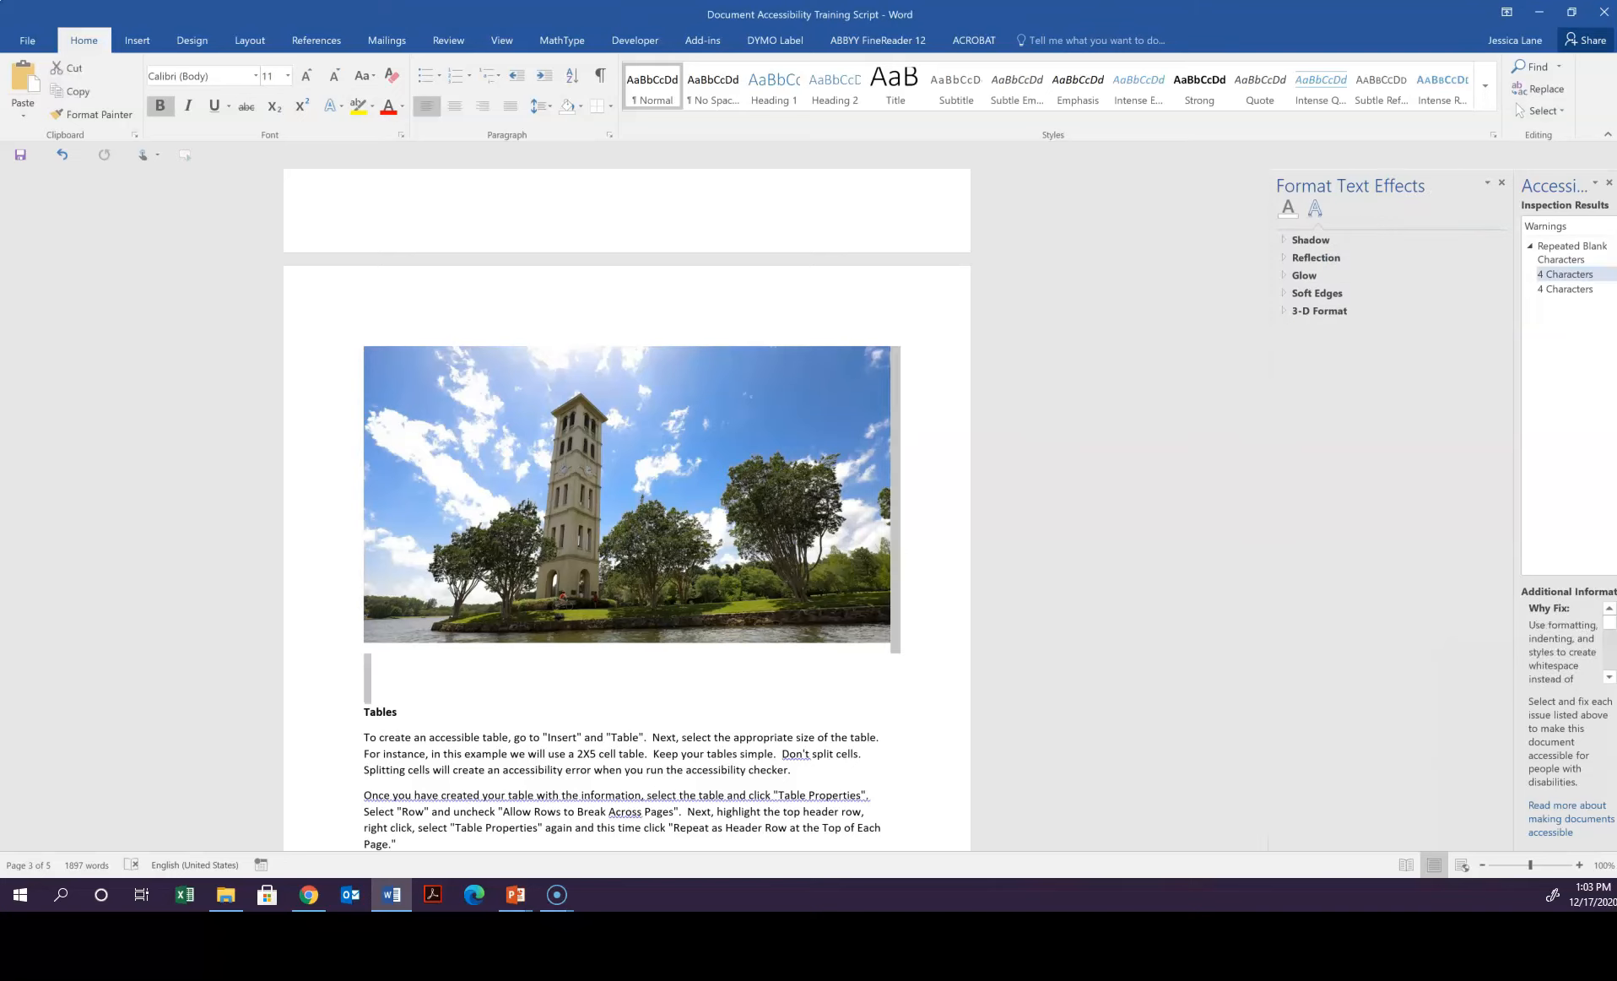
key("Delete")
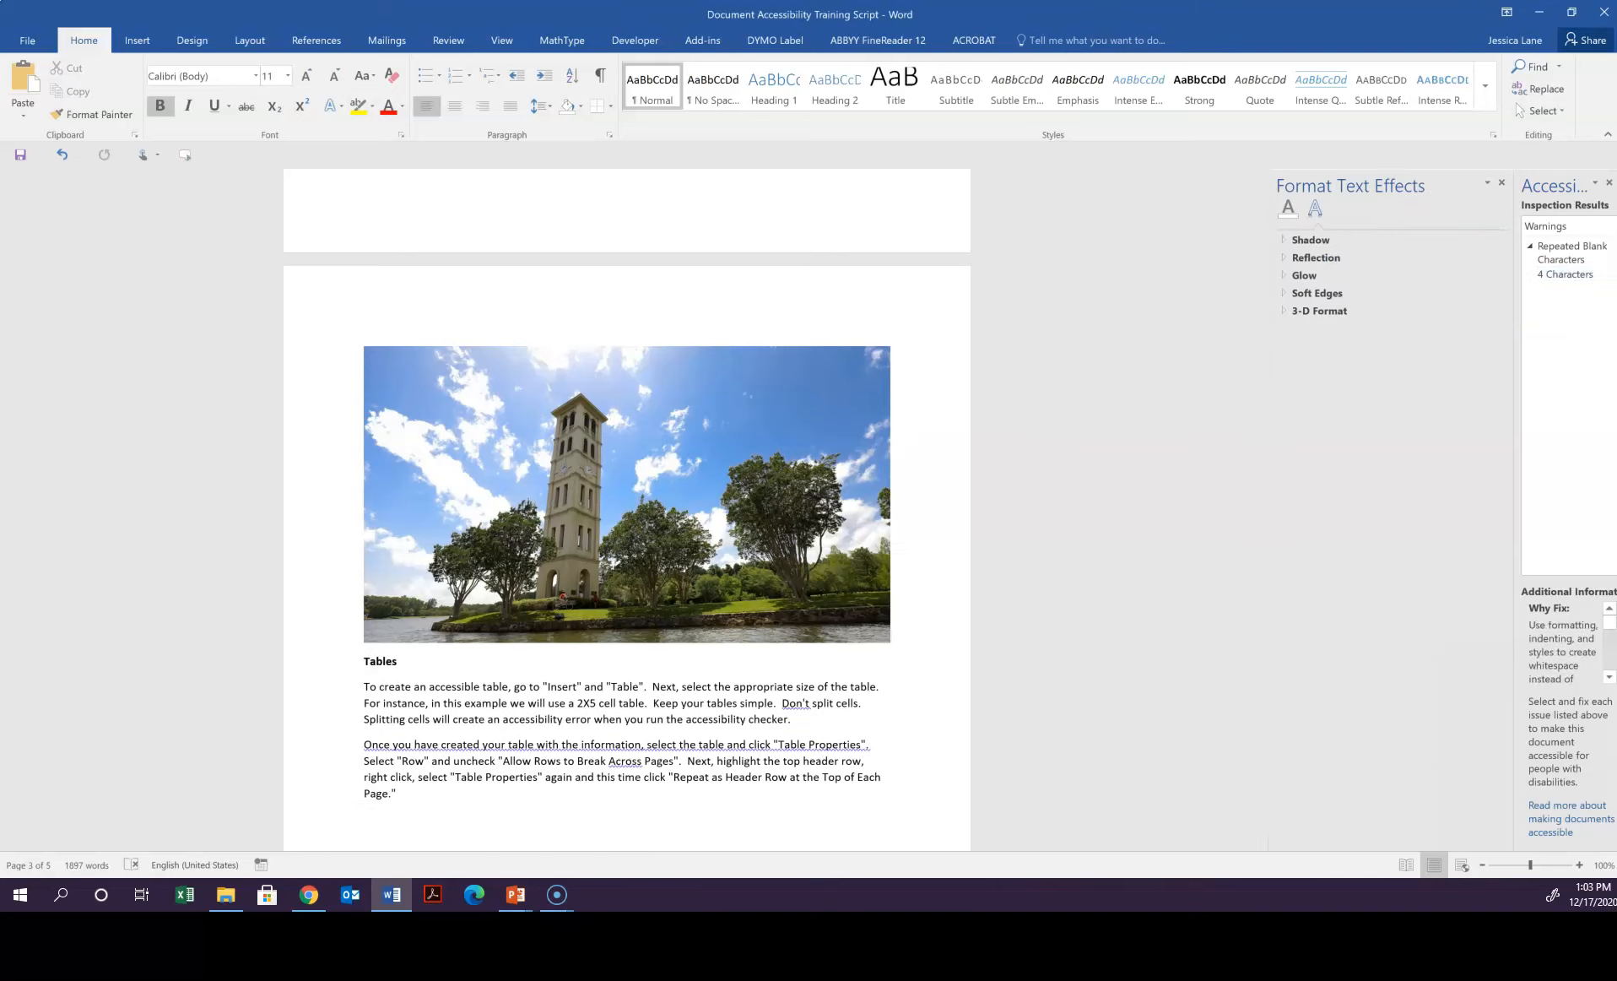
key("Delete")
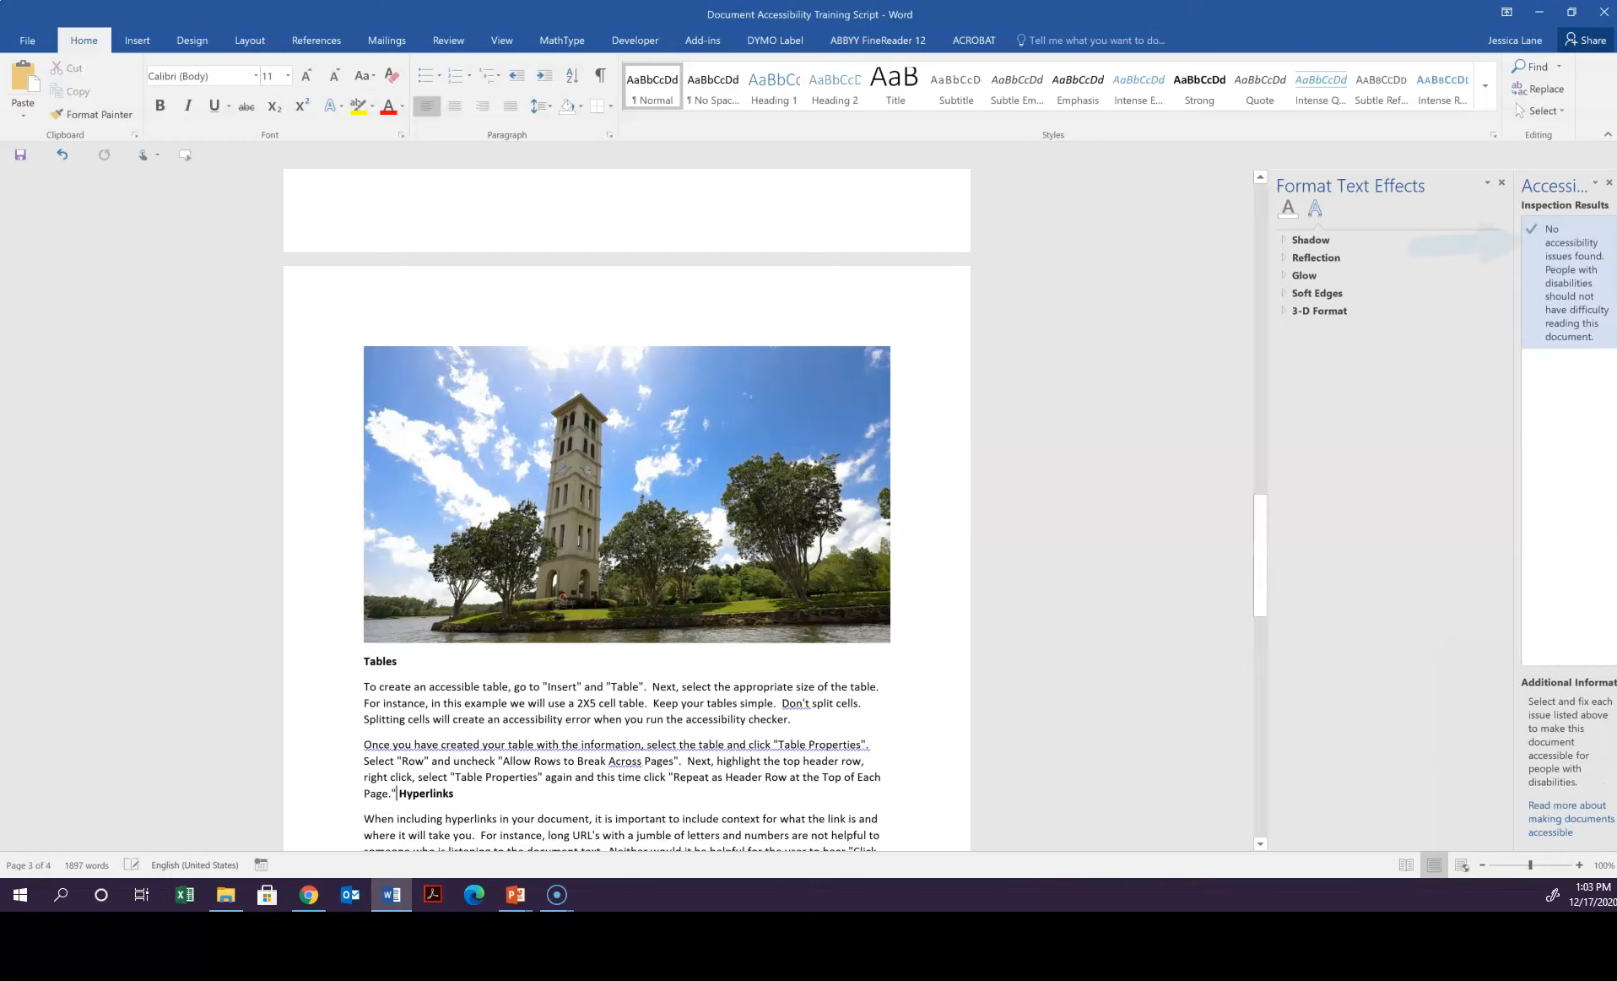
left_click(399, 793)
key("Return")
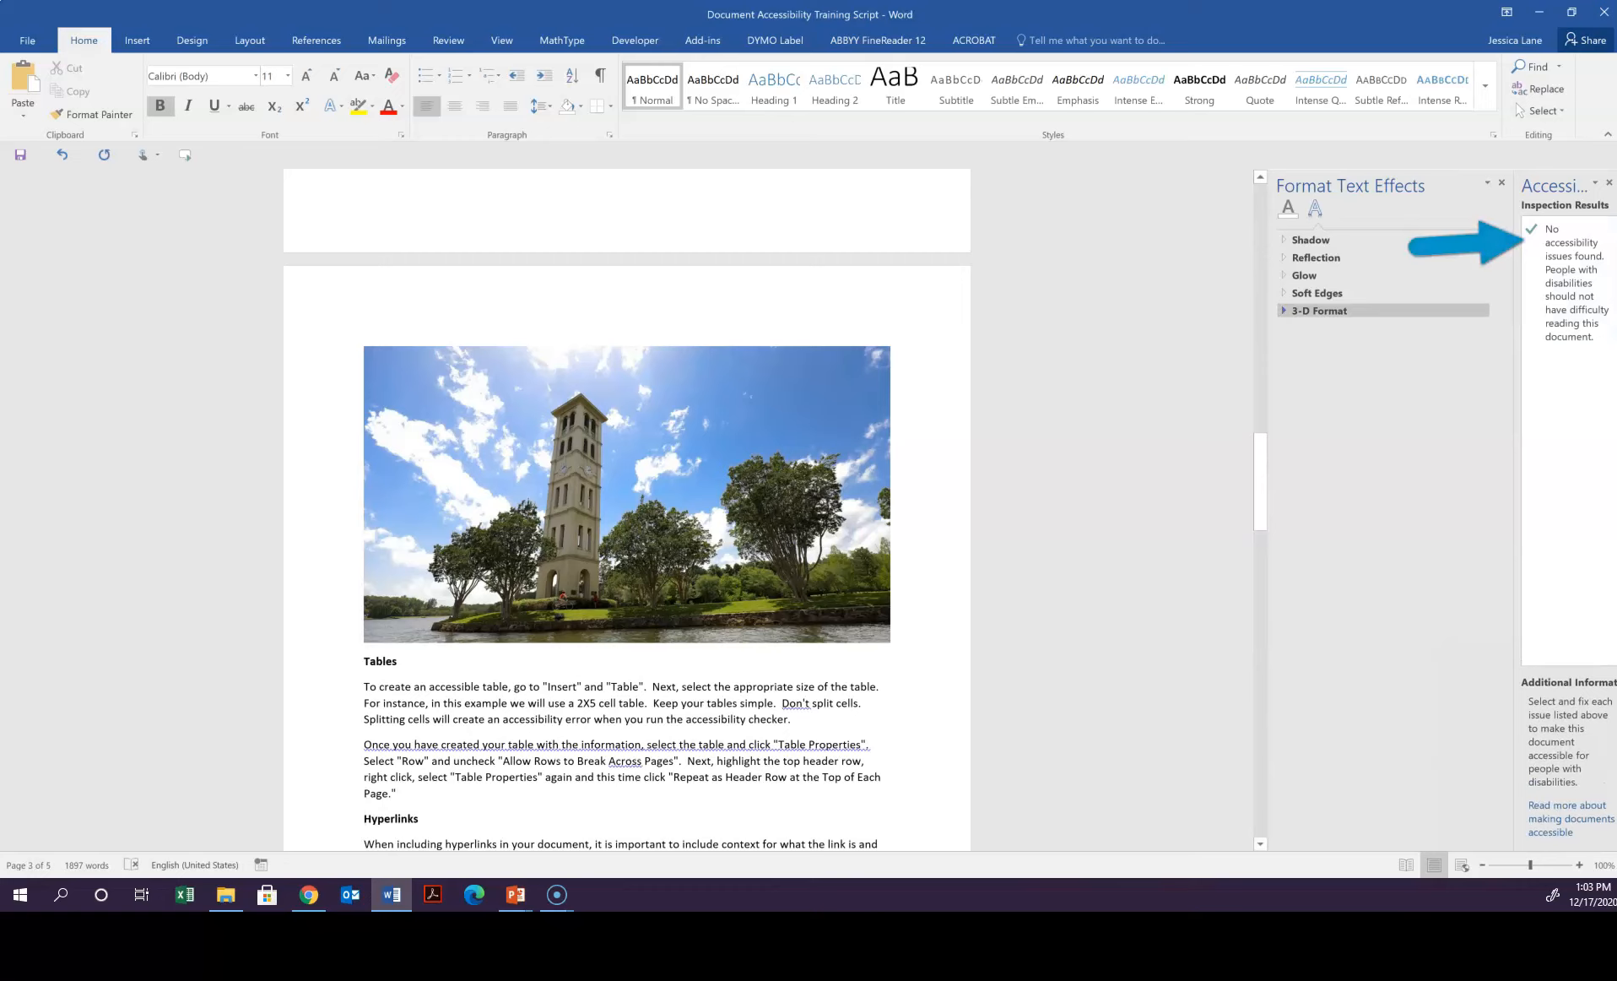